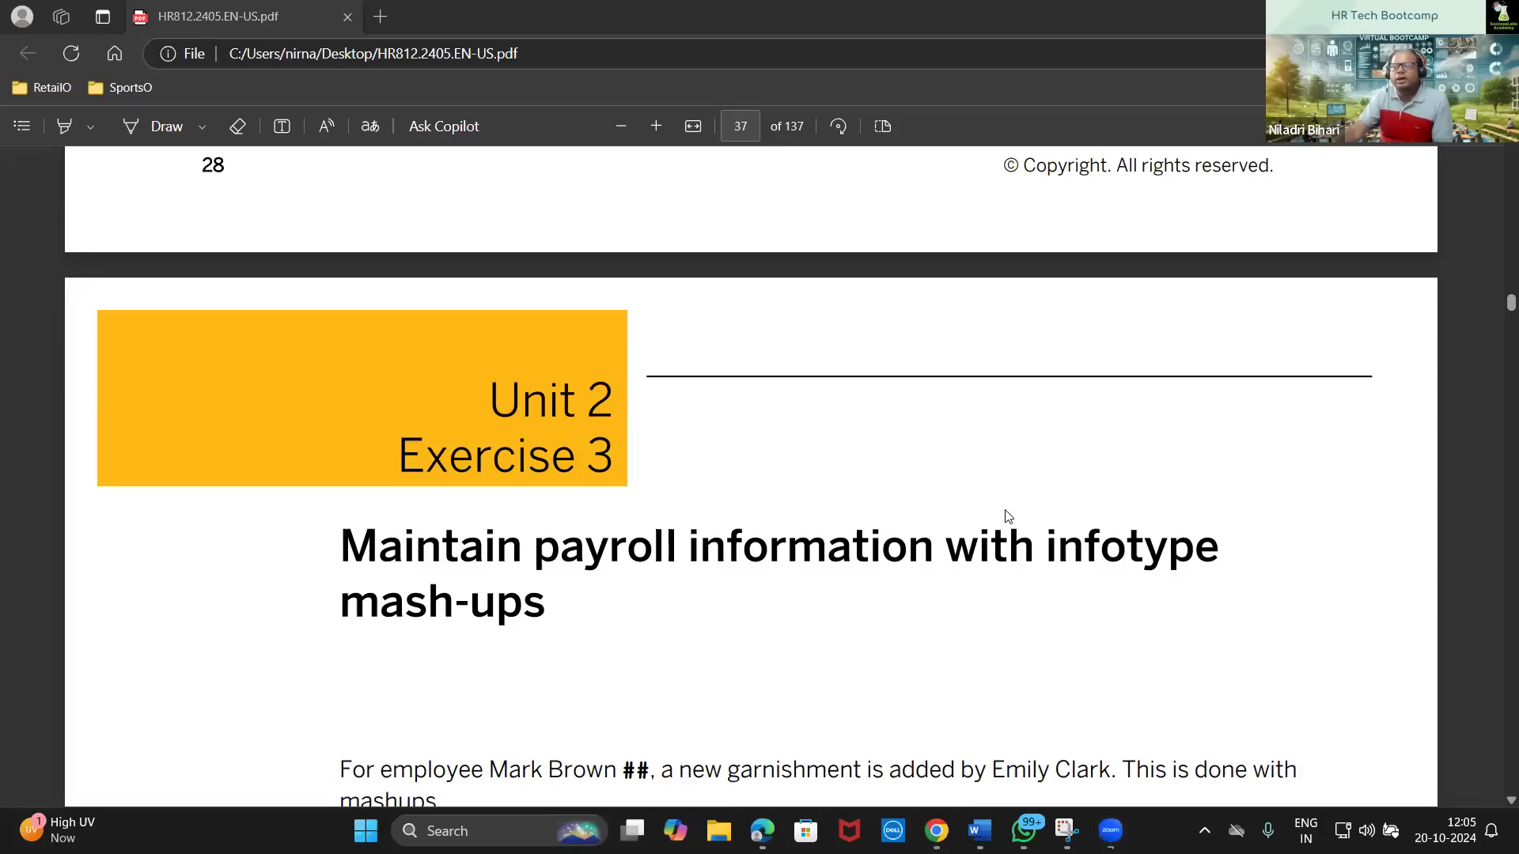
Read the Unit 2 Exercise 3 instructions on maintaining payroll information with infotype mash-ups
{"action": "scroll", "coordinate": [1014, 532], "scroll_direction": "down", "scroll_amount": 3}
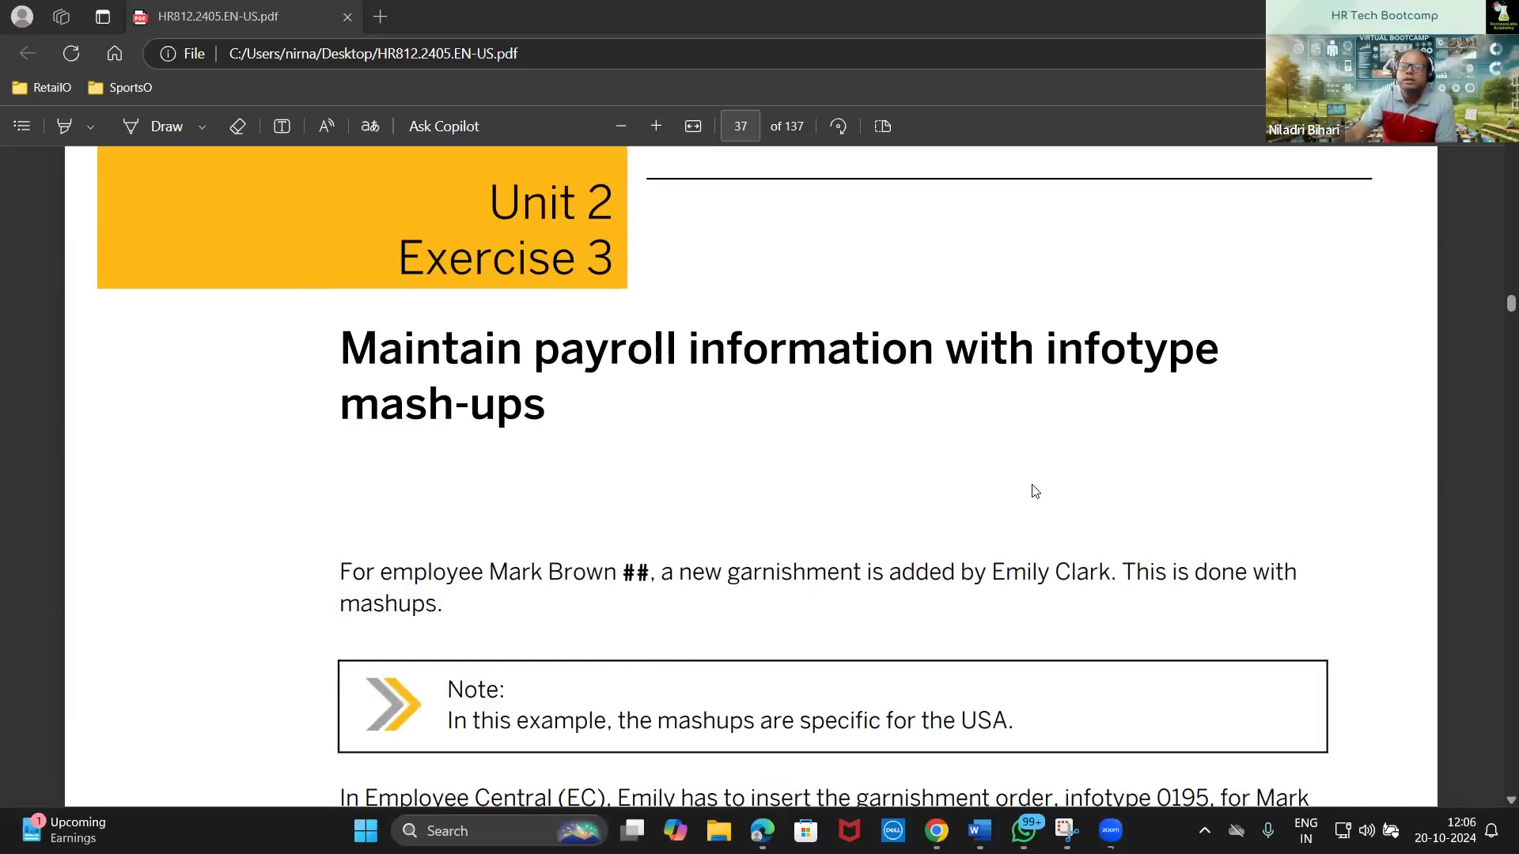
{"action": "scroll", "coordinate": [1031, 492], "scroll_direction": "down", "scroll_amount": 2}
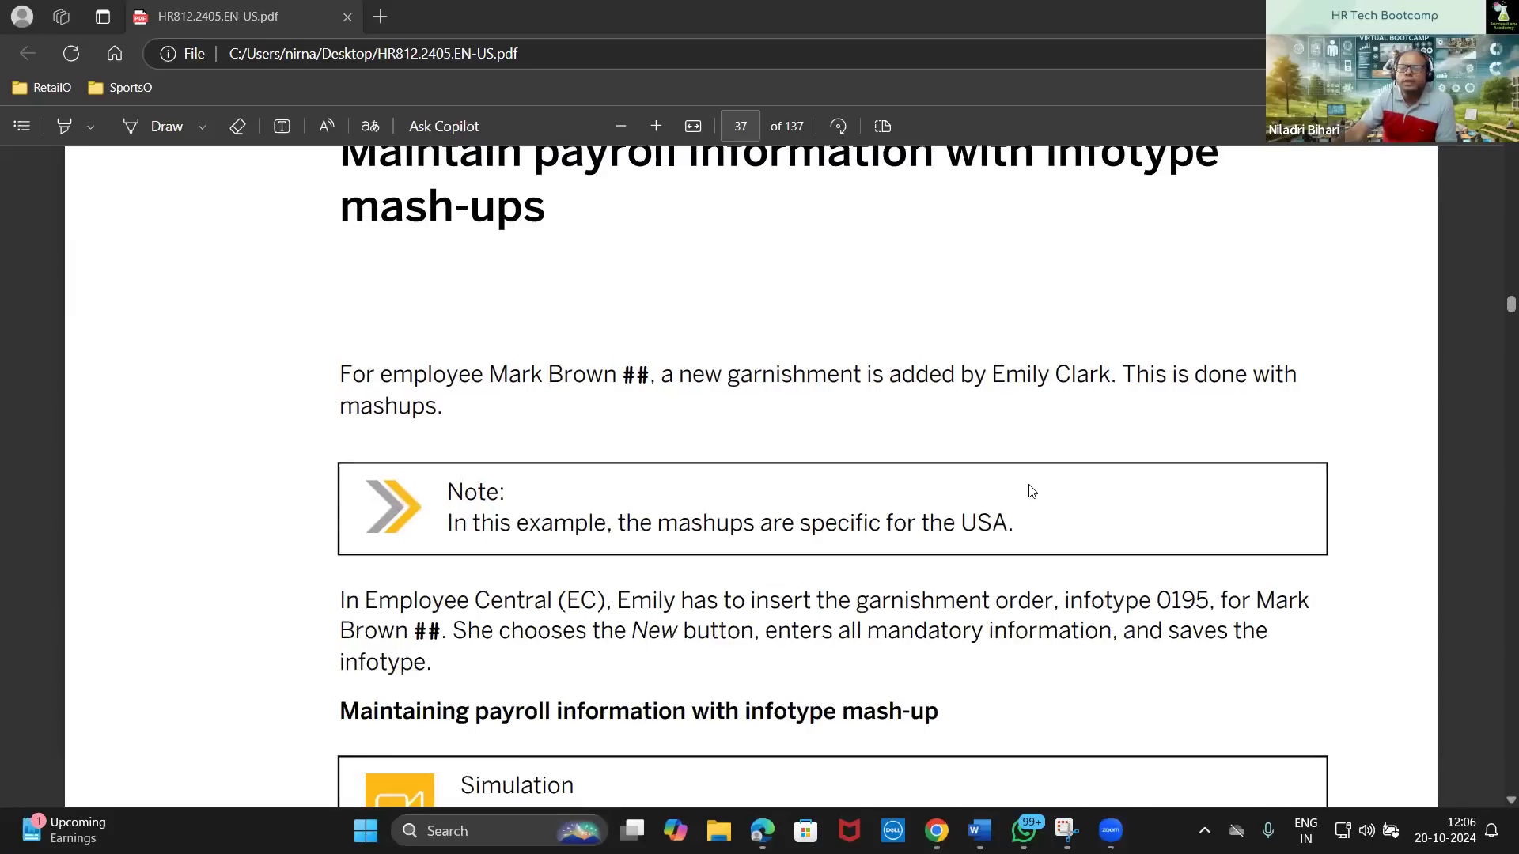
{"action": "scroll", "coordinate": [1031, 491], "scroll_direction": "up", "scroll_amount": 5}
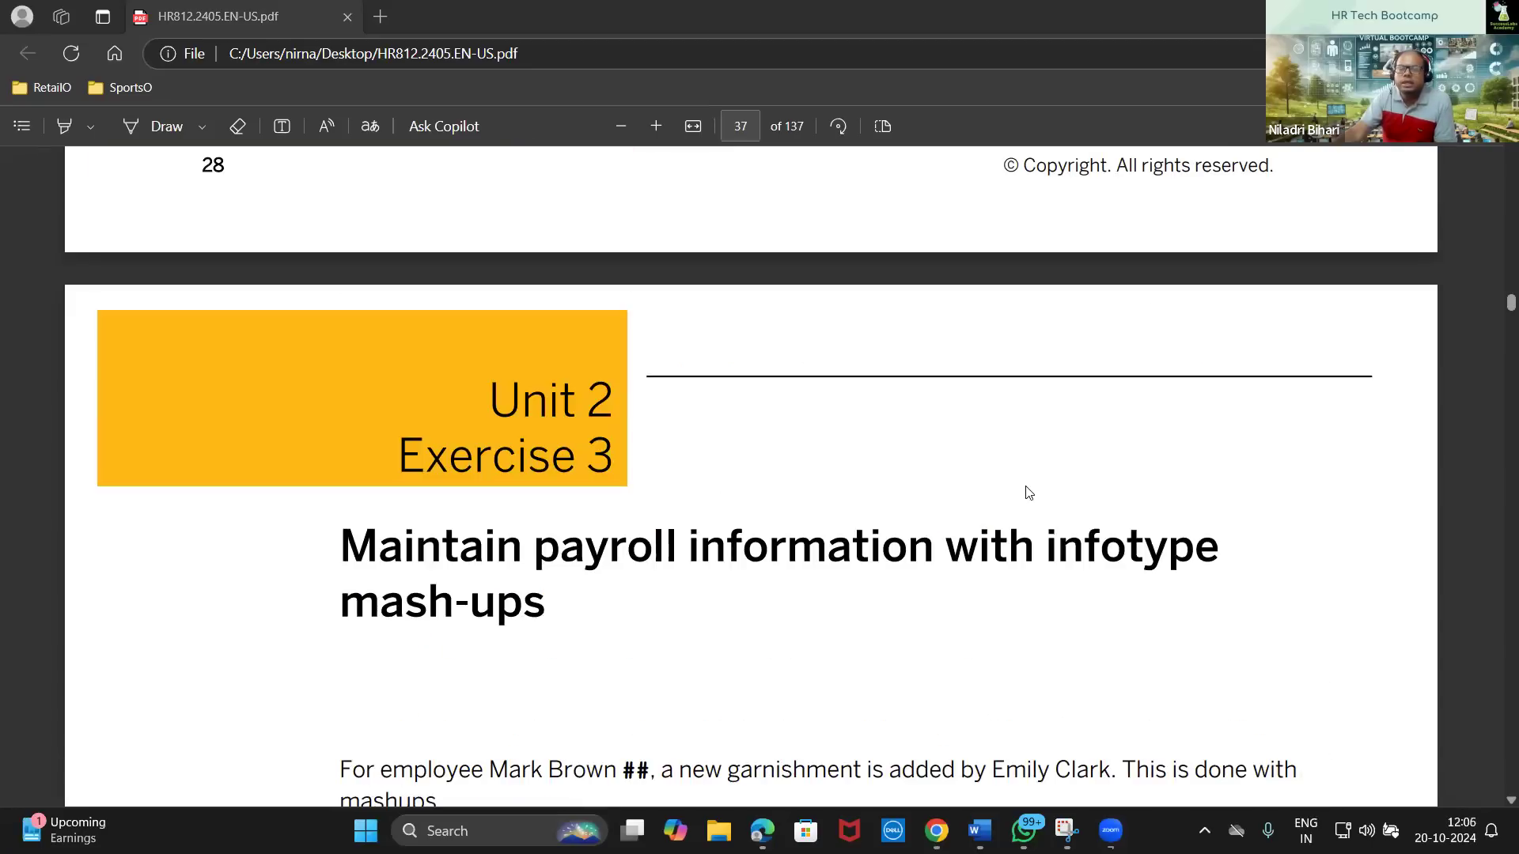
{"action": "scroll", "coordinate": [1024, 489], "scroll_direction": "down", "scroll_amount": 5}
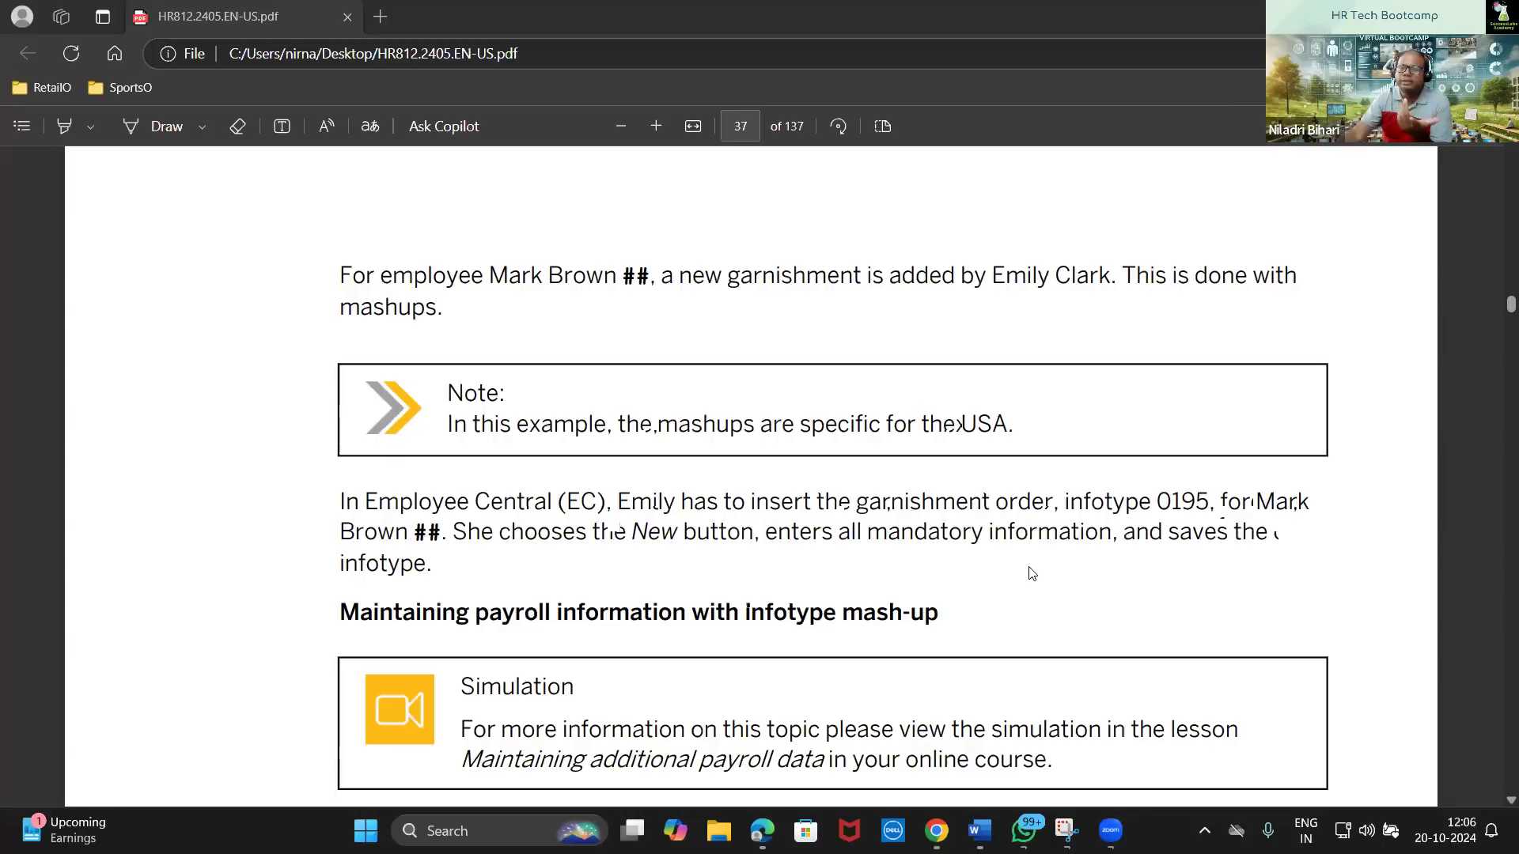
{"action": "scroll", "coordinate": [1028, 571], "scroll_direction": "up", "scroll_amount": 4}
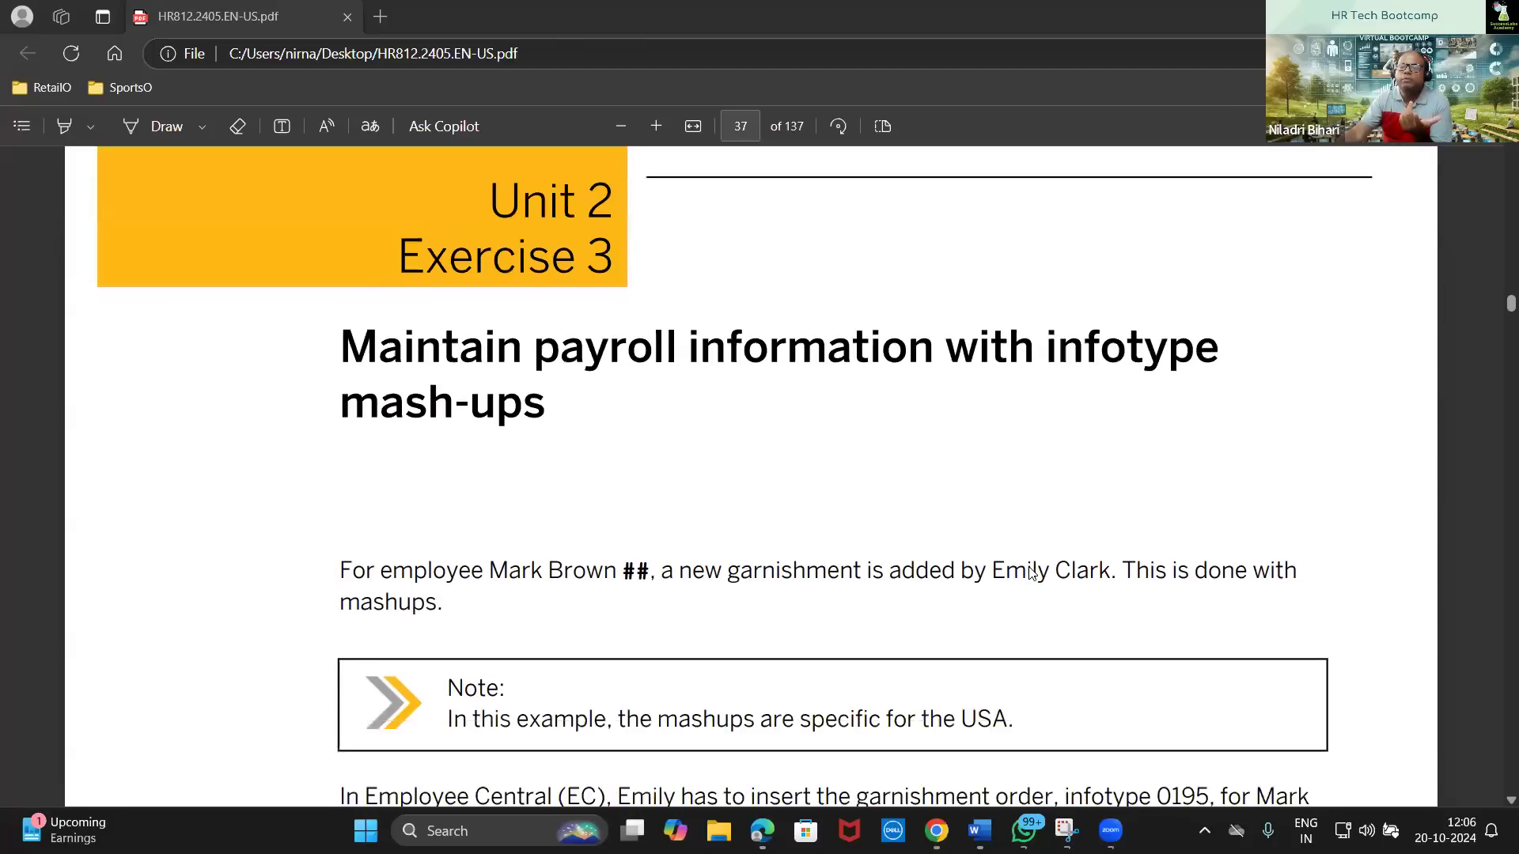
{"action": "scroll", "coordinate": [1028, 571], "scroll_direction": "down", "scroll_amount": 6}
{"action": "scroll", "coordinate": [1030, 583], "scroll_direction": "down", "scroll_amount": 2}
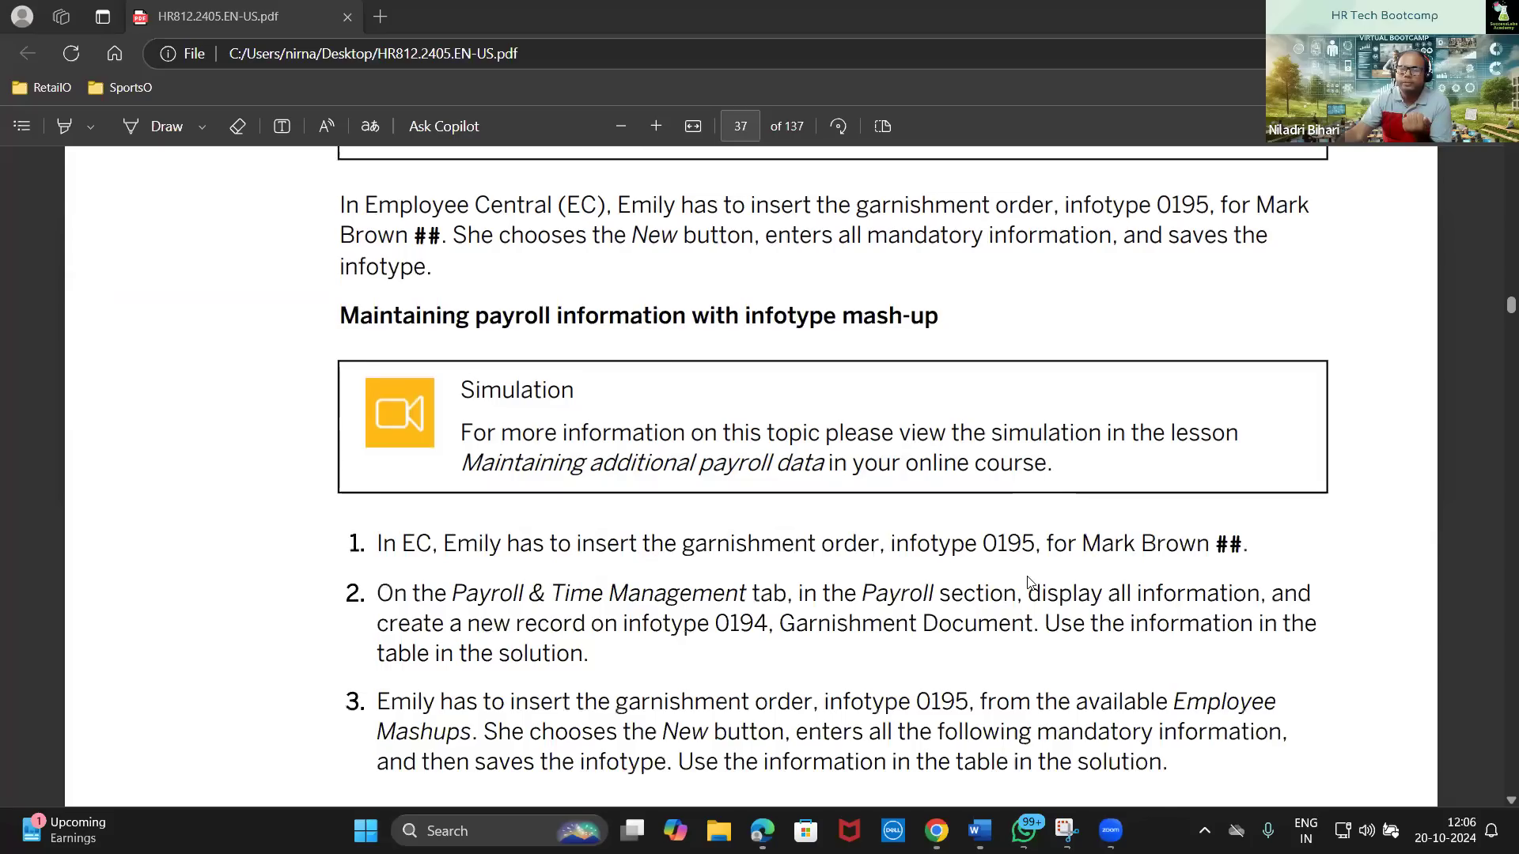
{"action": "scroll", "coordinate": [1028, 583], "scroll_direction": "down", "scroll_amount": 3}
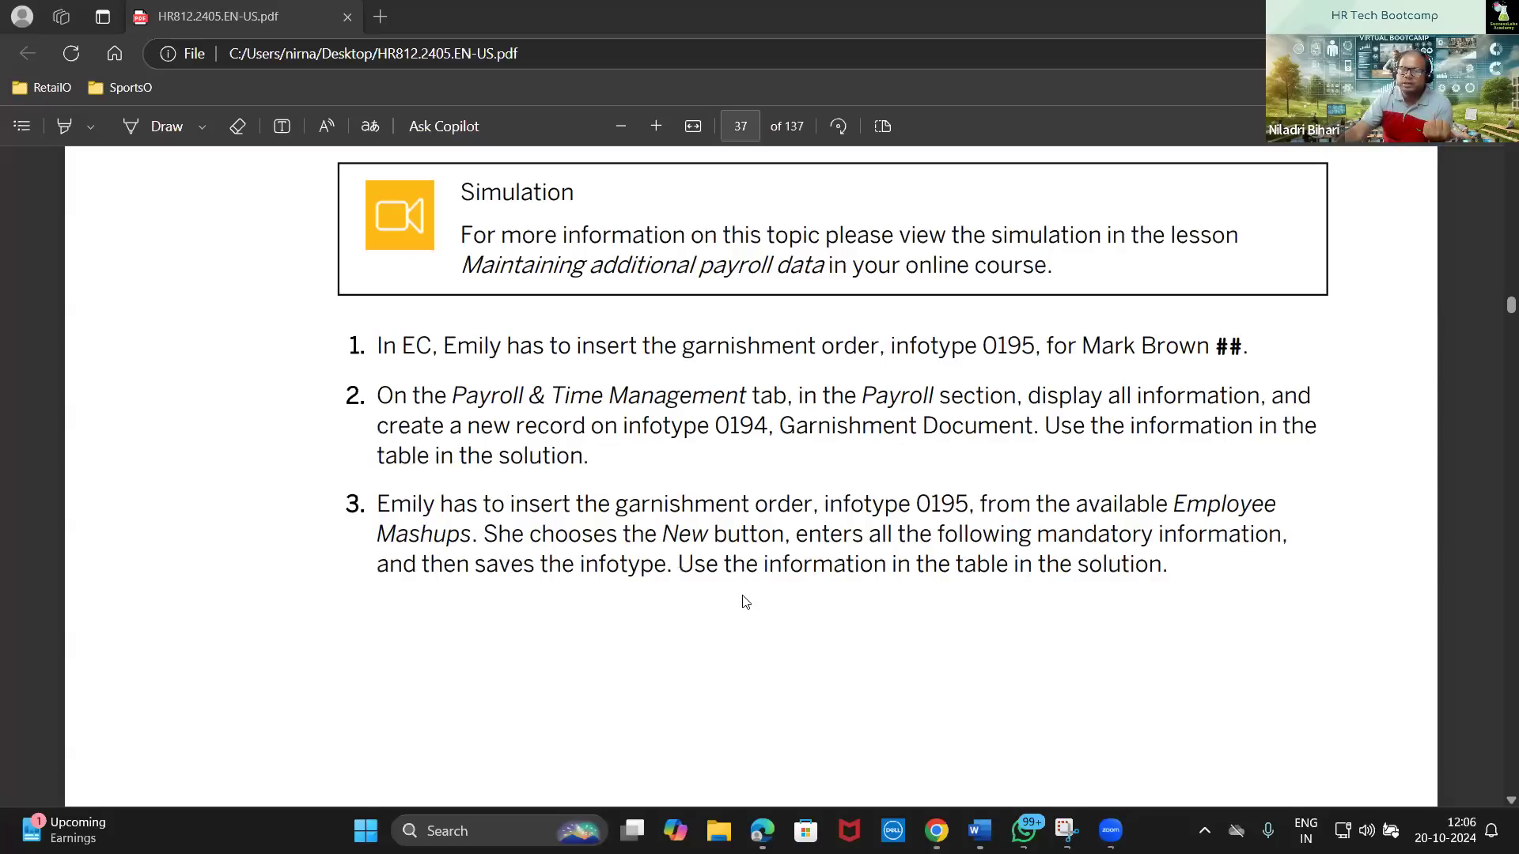
Read the opening steps of Unit 2 Solution 3, covering the employee search and the new Garnishment Document record
{"action": "scroll", "coordinate": [745, 603], "scroll_direction": "down", "scroll_amount": 10}
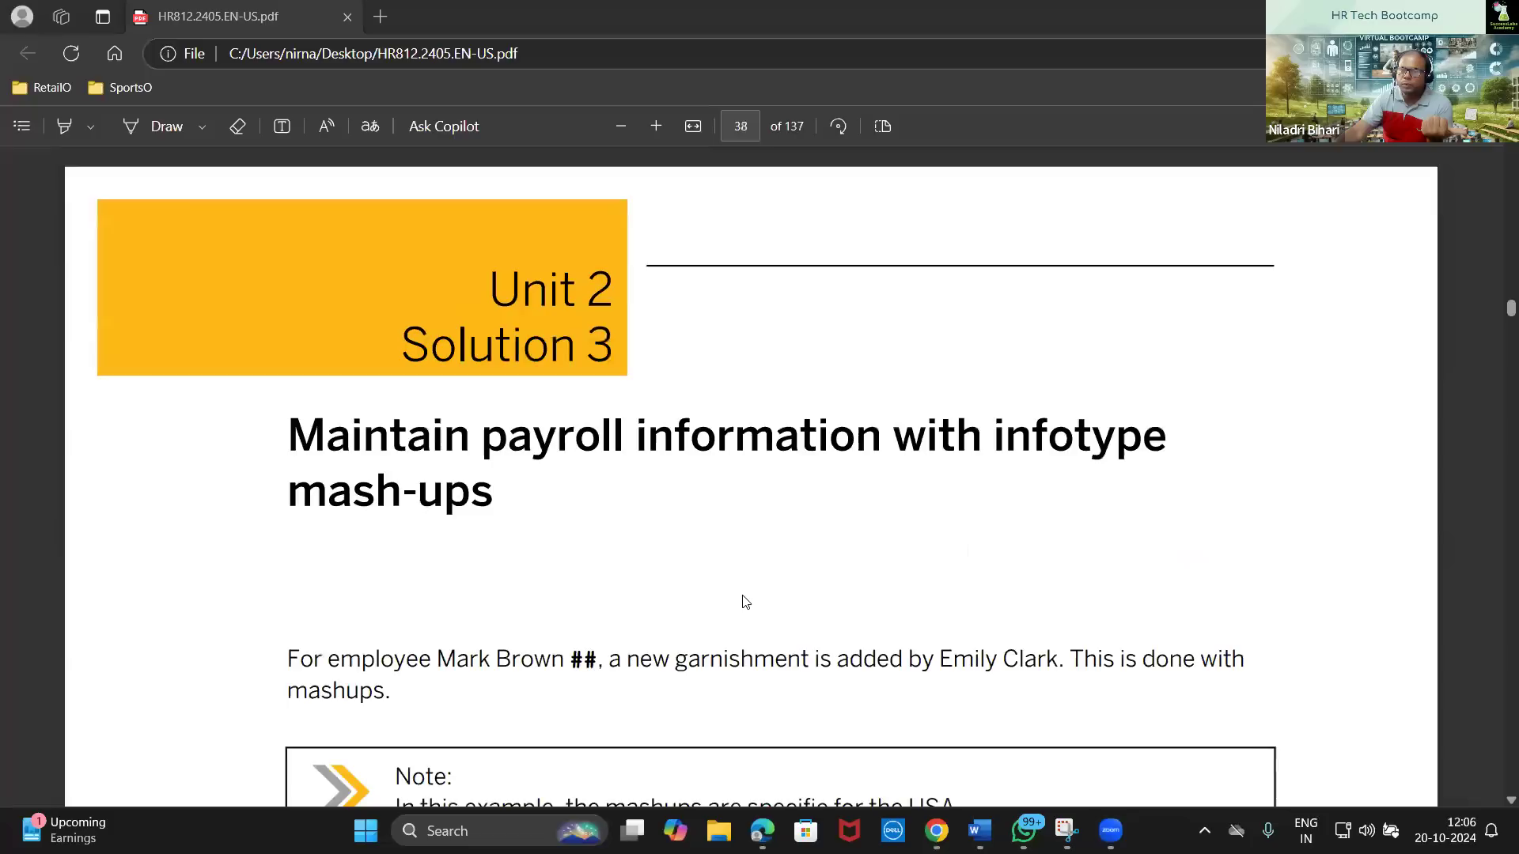
{"action": "scroll", "coordinate": [745, 602], "scroll_direction": "down", "scroll_amount": 5}
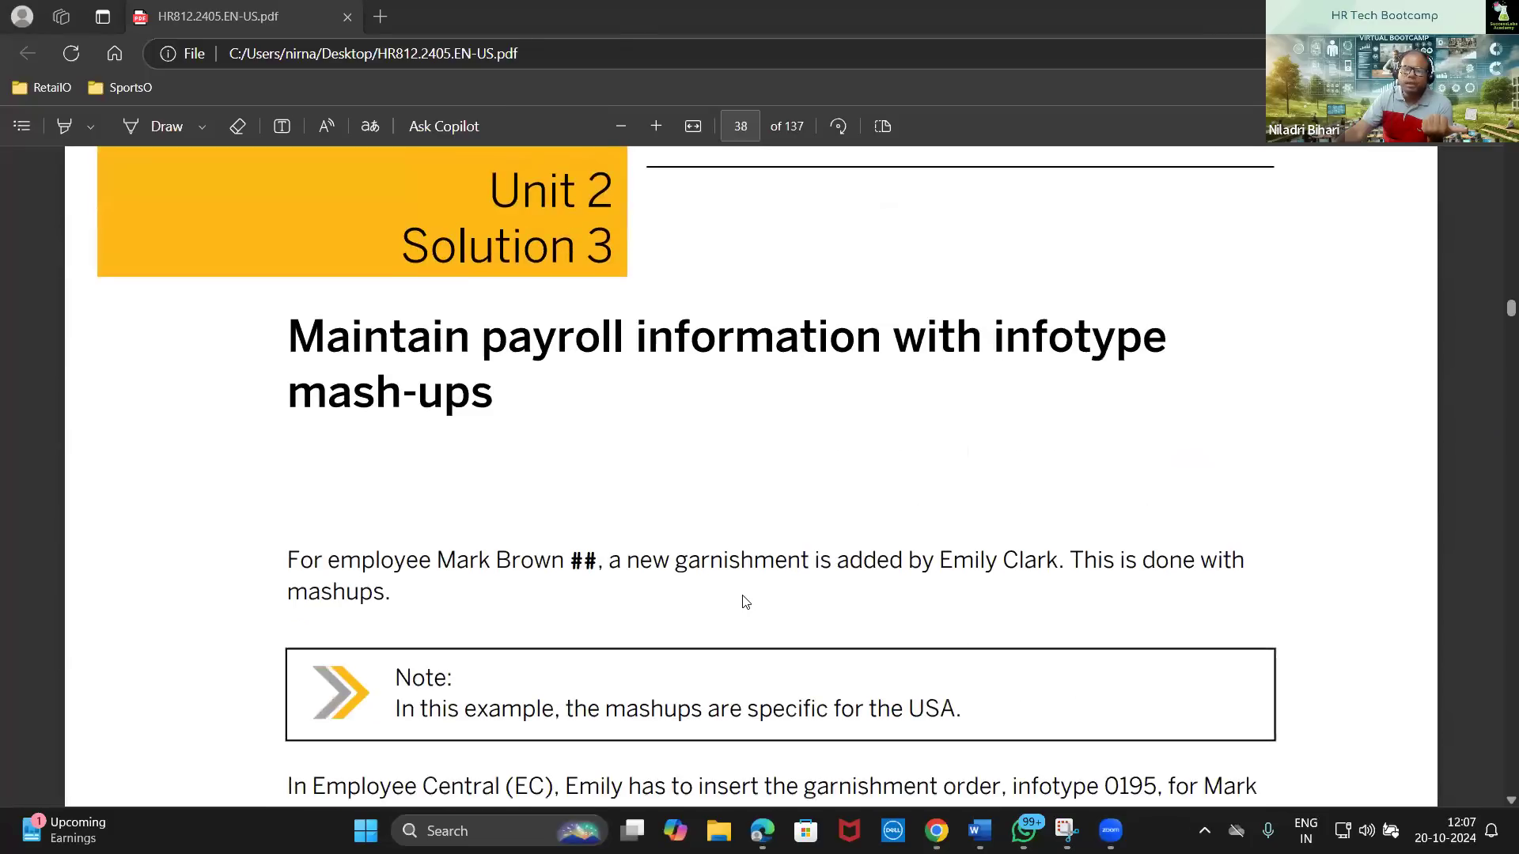
{"action": "scroll", "coordinate": [731, 591], "scroll_direction": "down", "scroll_amount": 3}
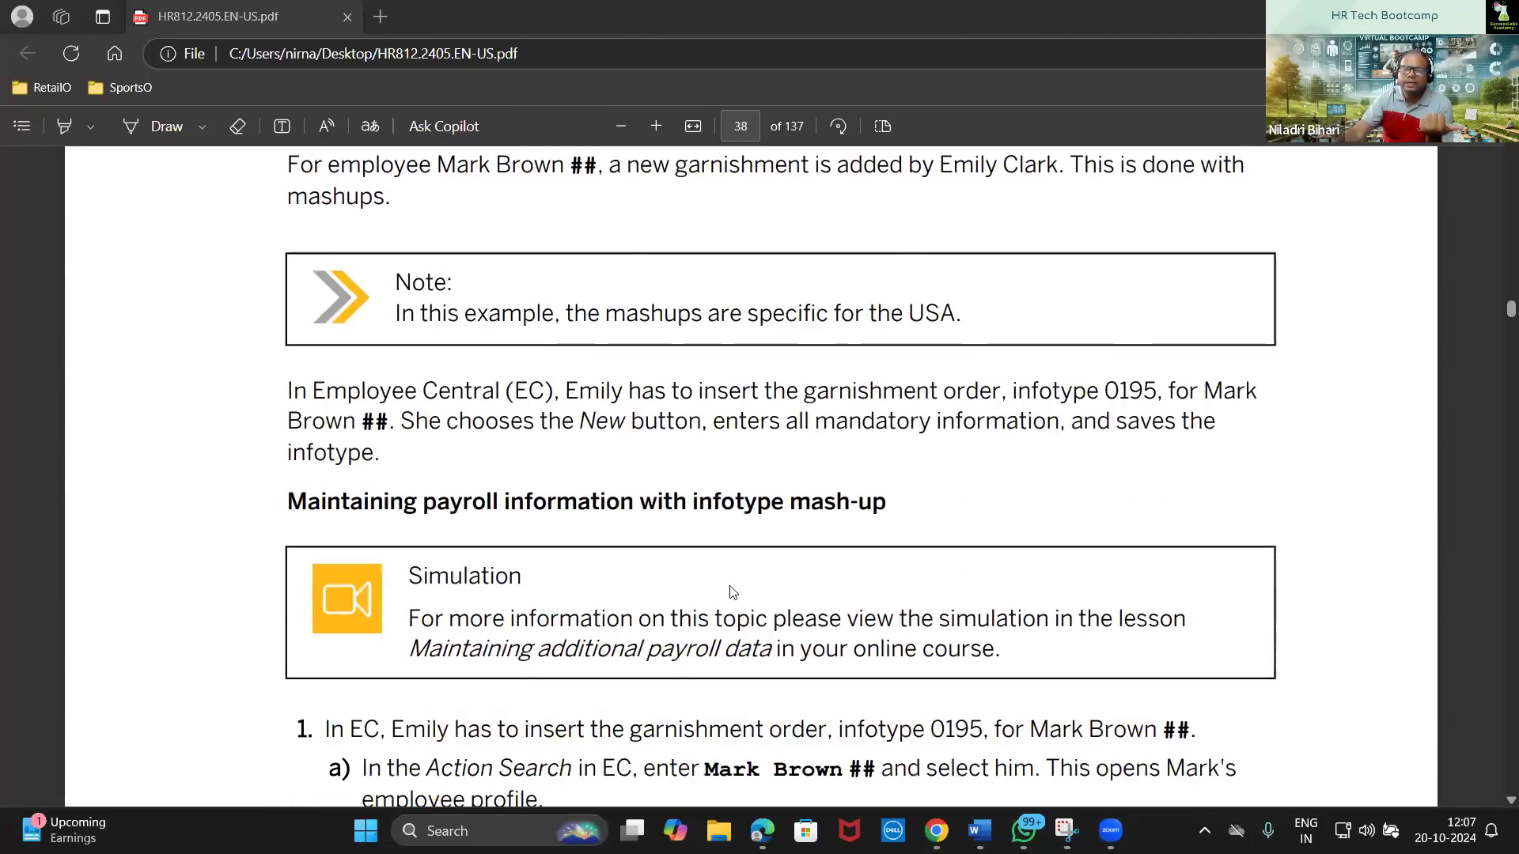
{"action": "scroll", "coordinate": [732, 592], "scroll_direction": "down", "scroll_amount": 1}
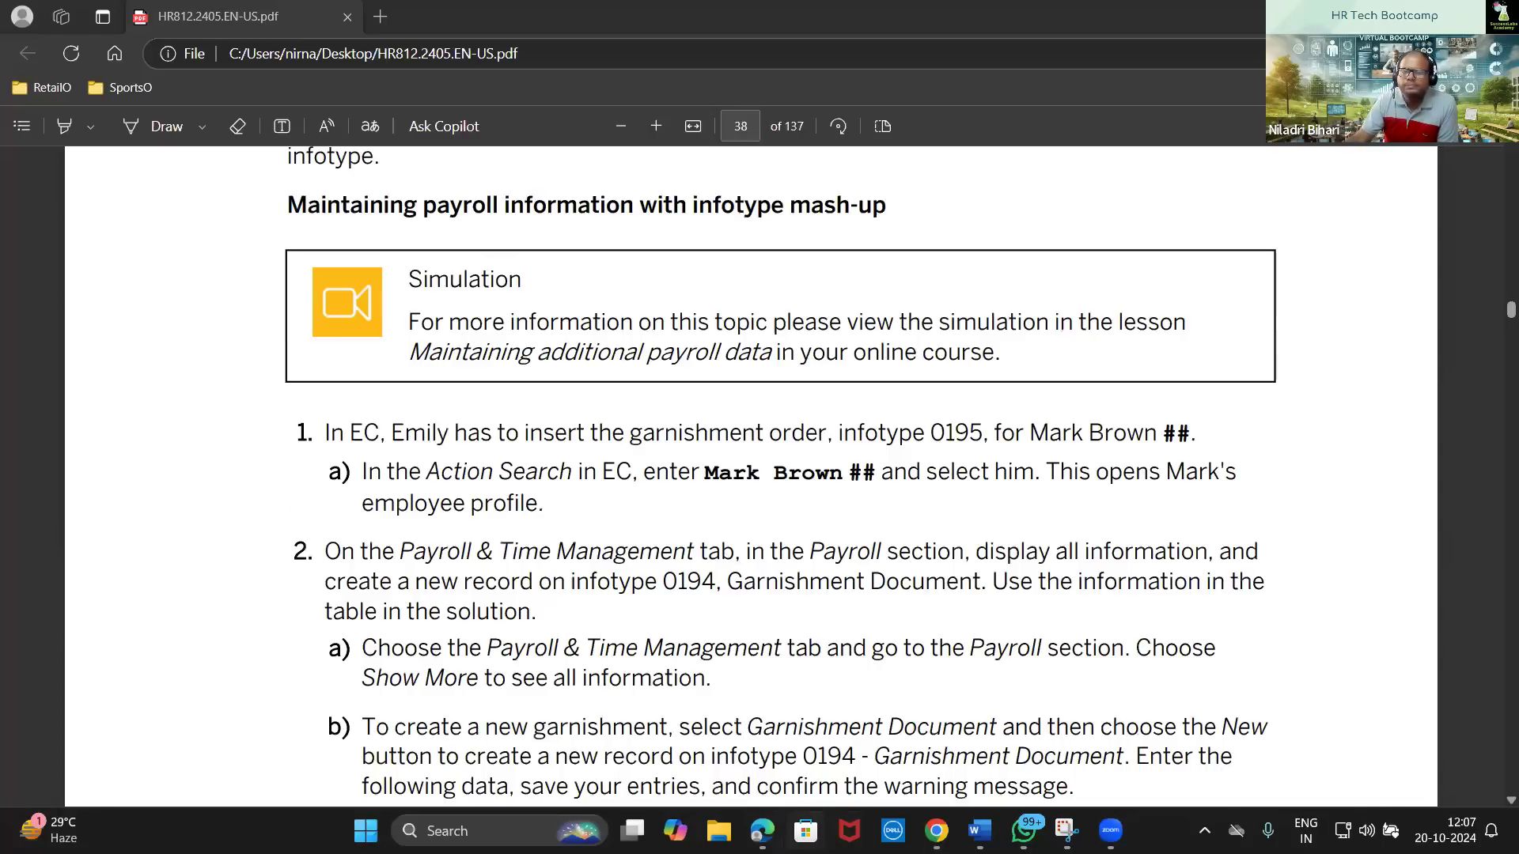
Switch to the SAP training desktop in Chrome and return from Complete Payroll Tasks to the SuccessFactors home page
{"action": "mouse_move", "coordinate": [762, 830]}
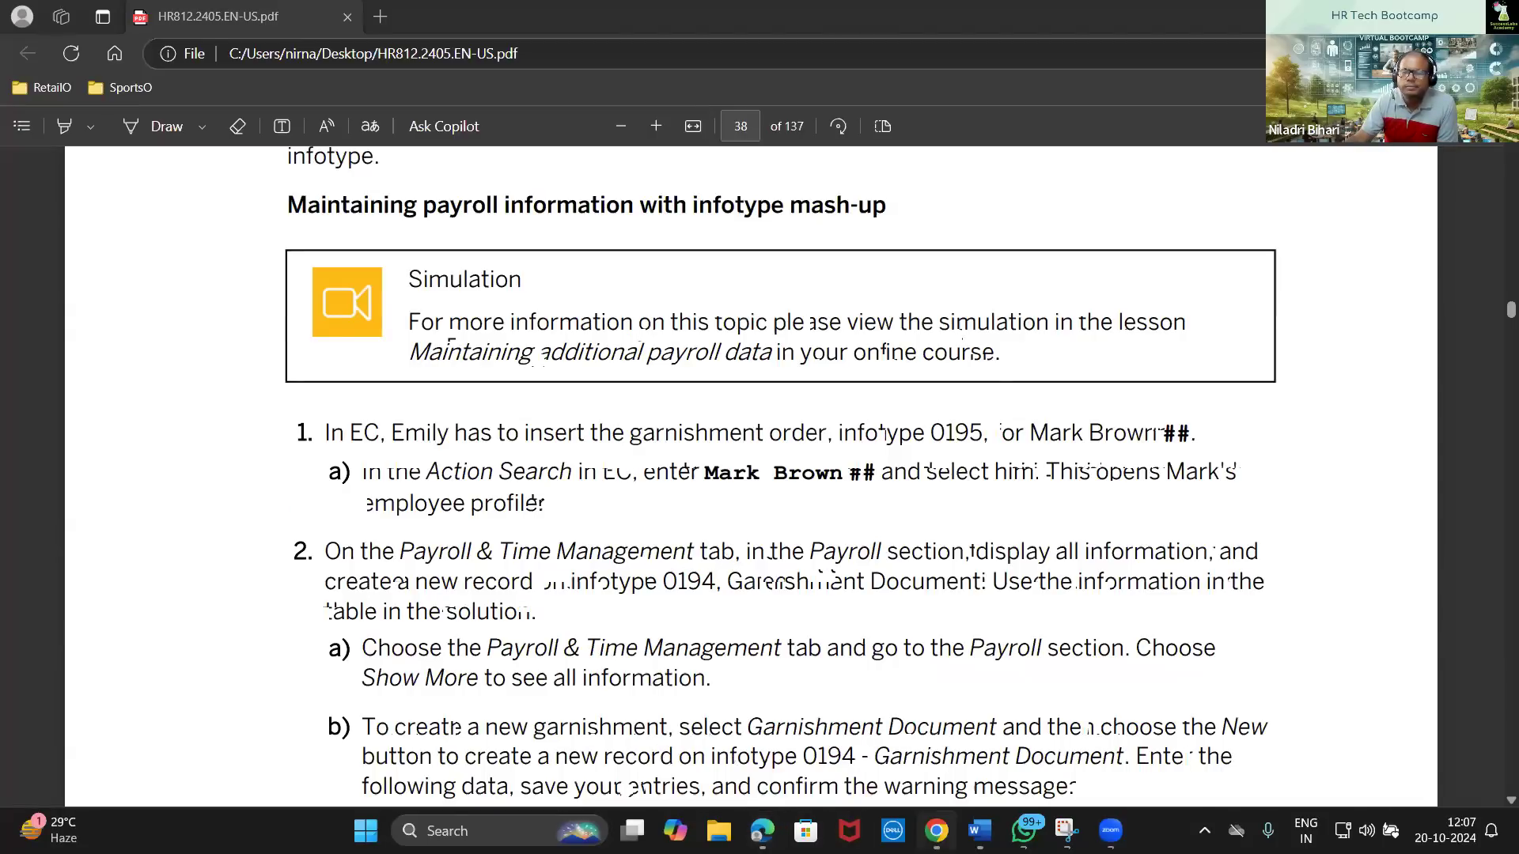
{"action": "left_click", "coordinate": [936, 830]}
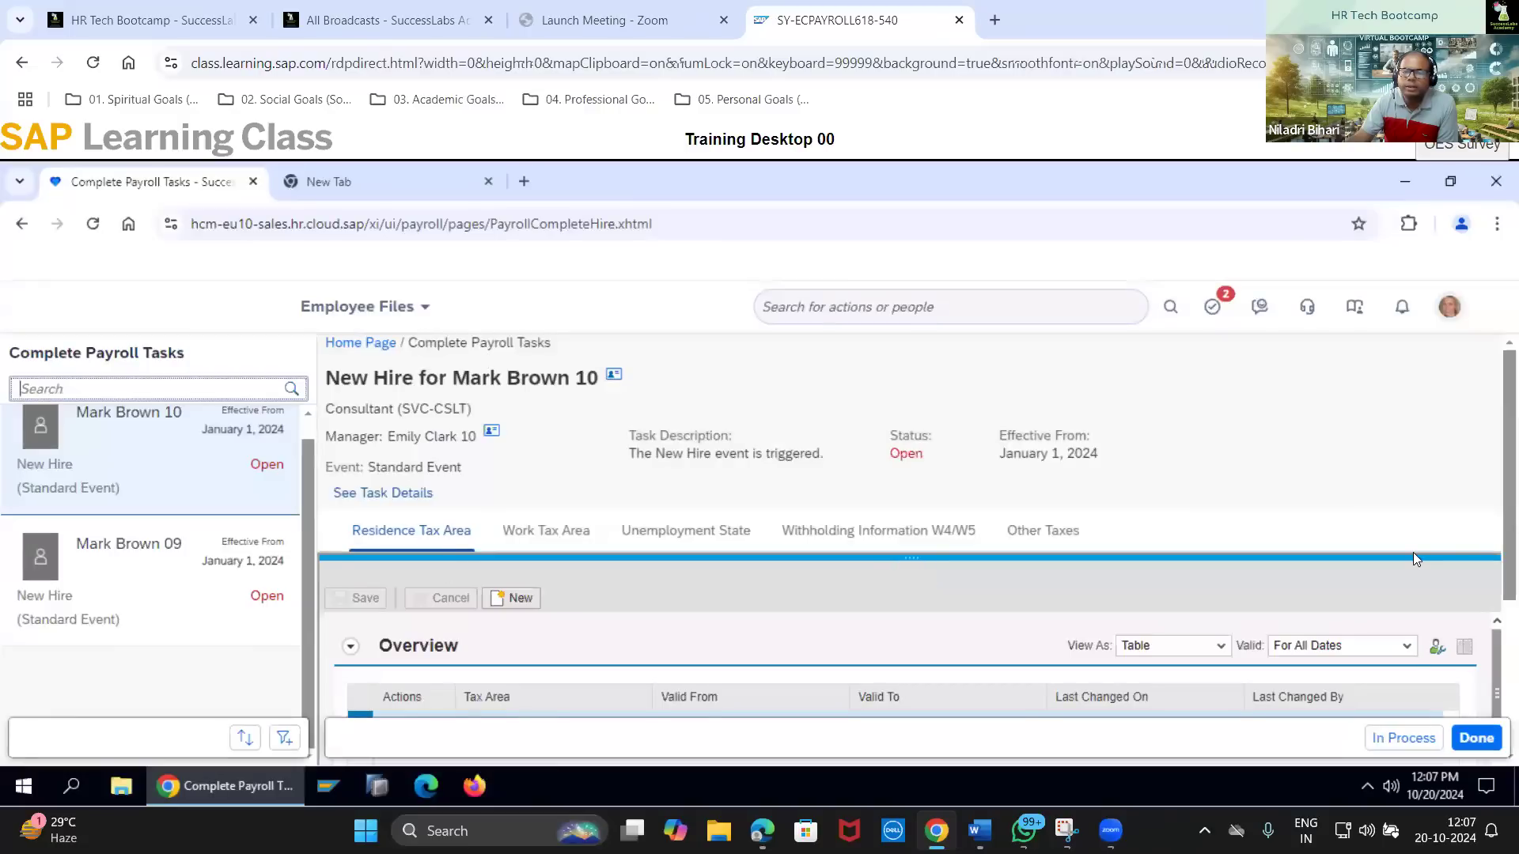
{"action": "left_click", "coordinate": [360, 306]}
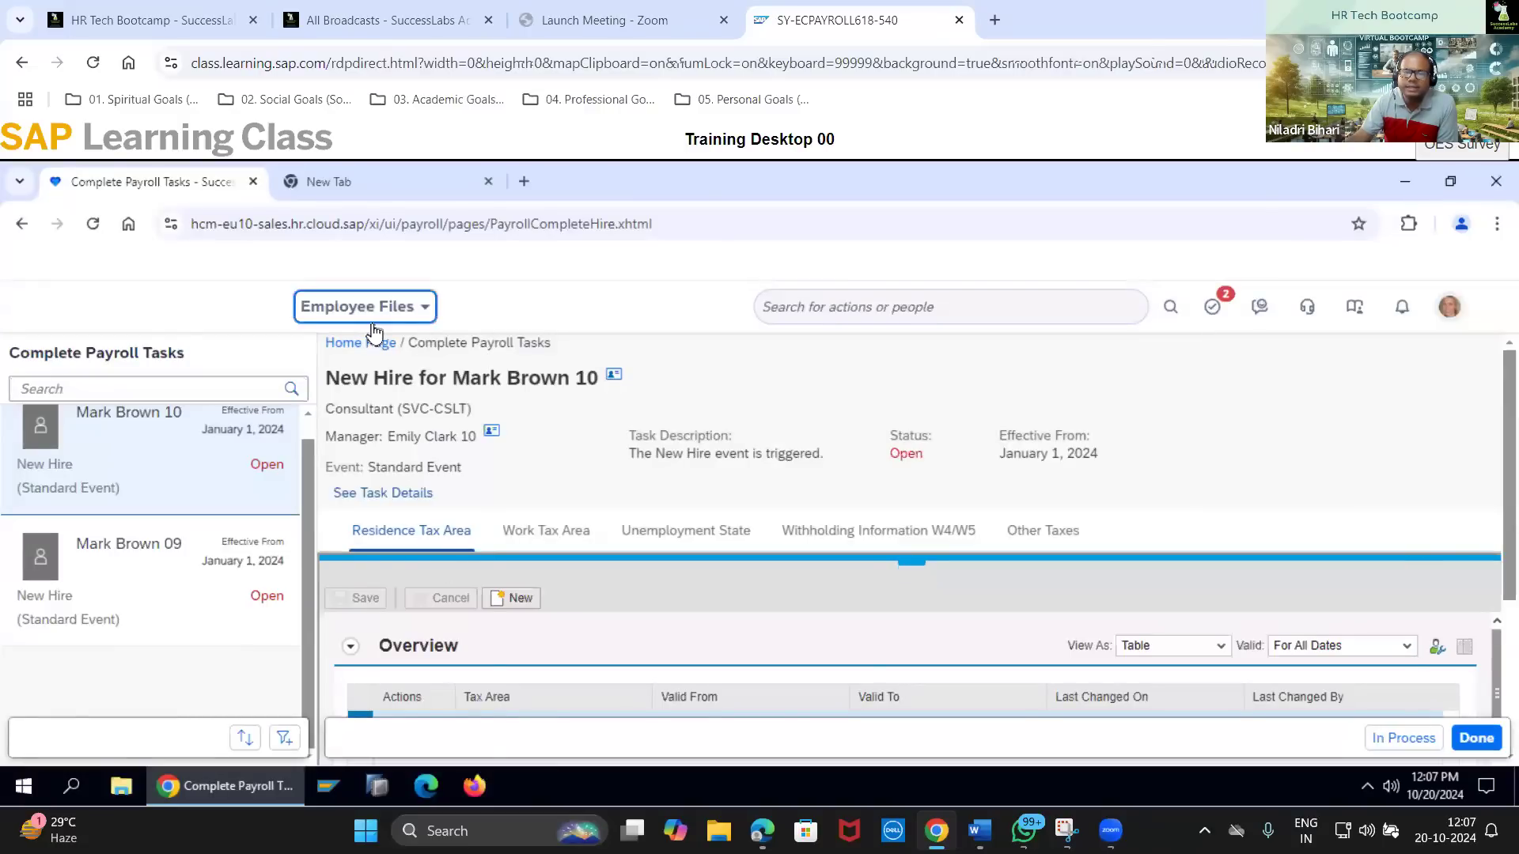
{"action": "left_click", "coordinate": [375, 343]}
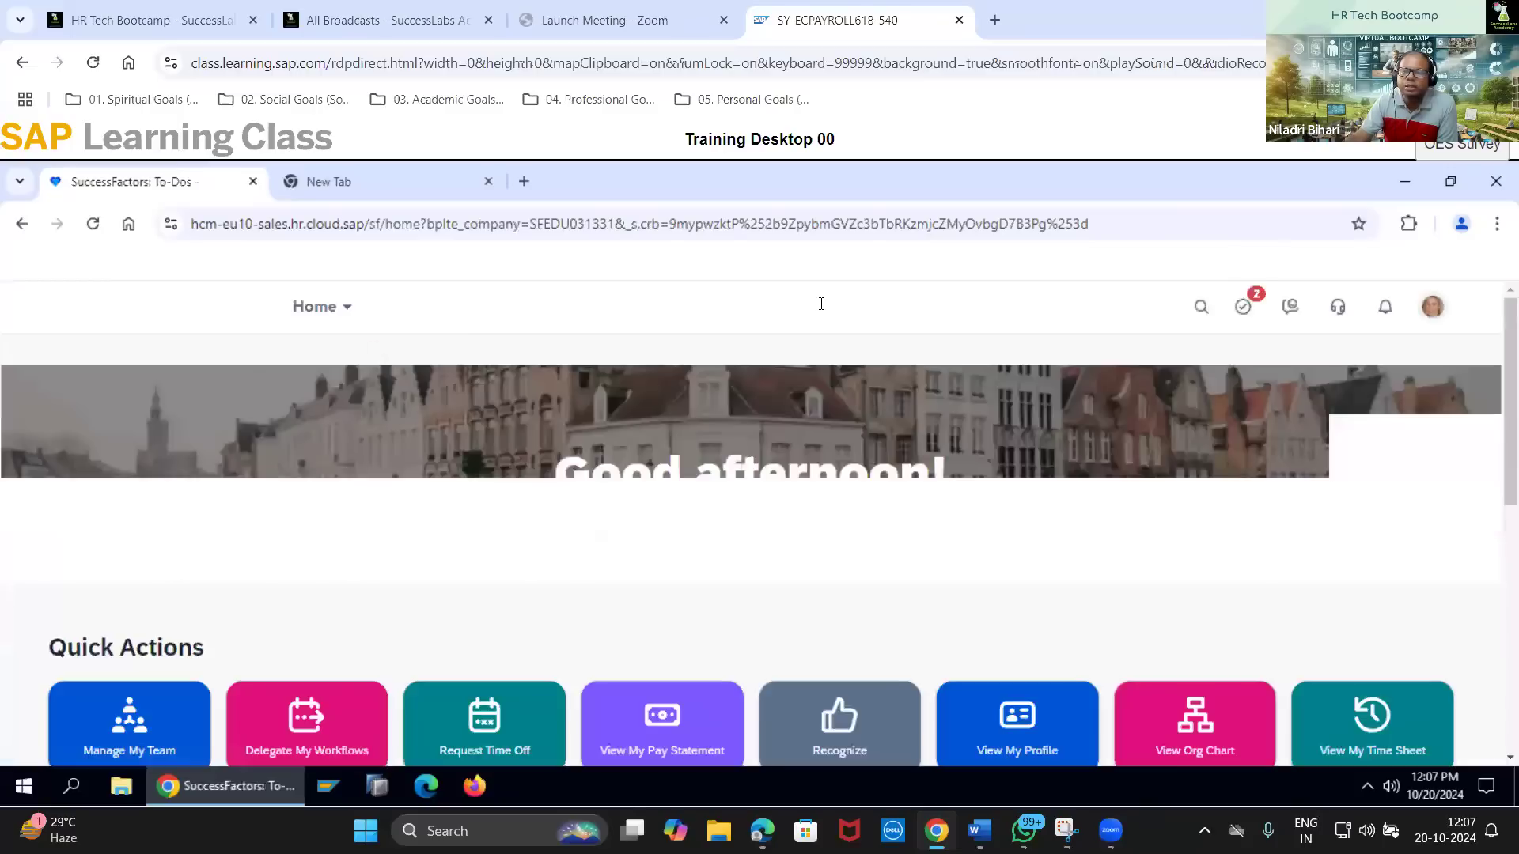
Search for the exercise employee numbered 11 and open that employee's full profile
{"action": "left_click", "coordinate": [859, 309]}
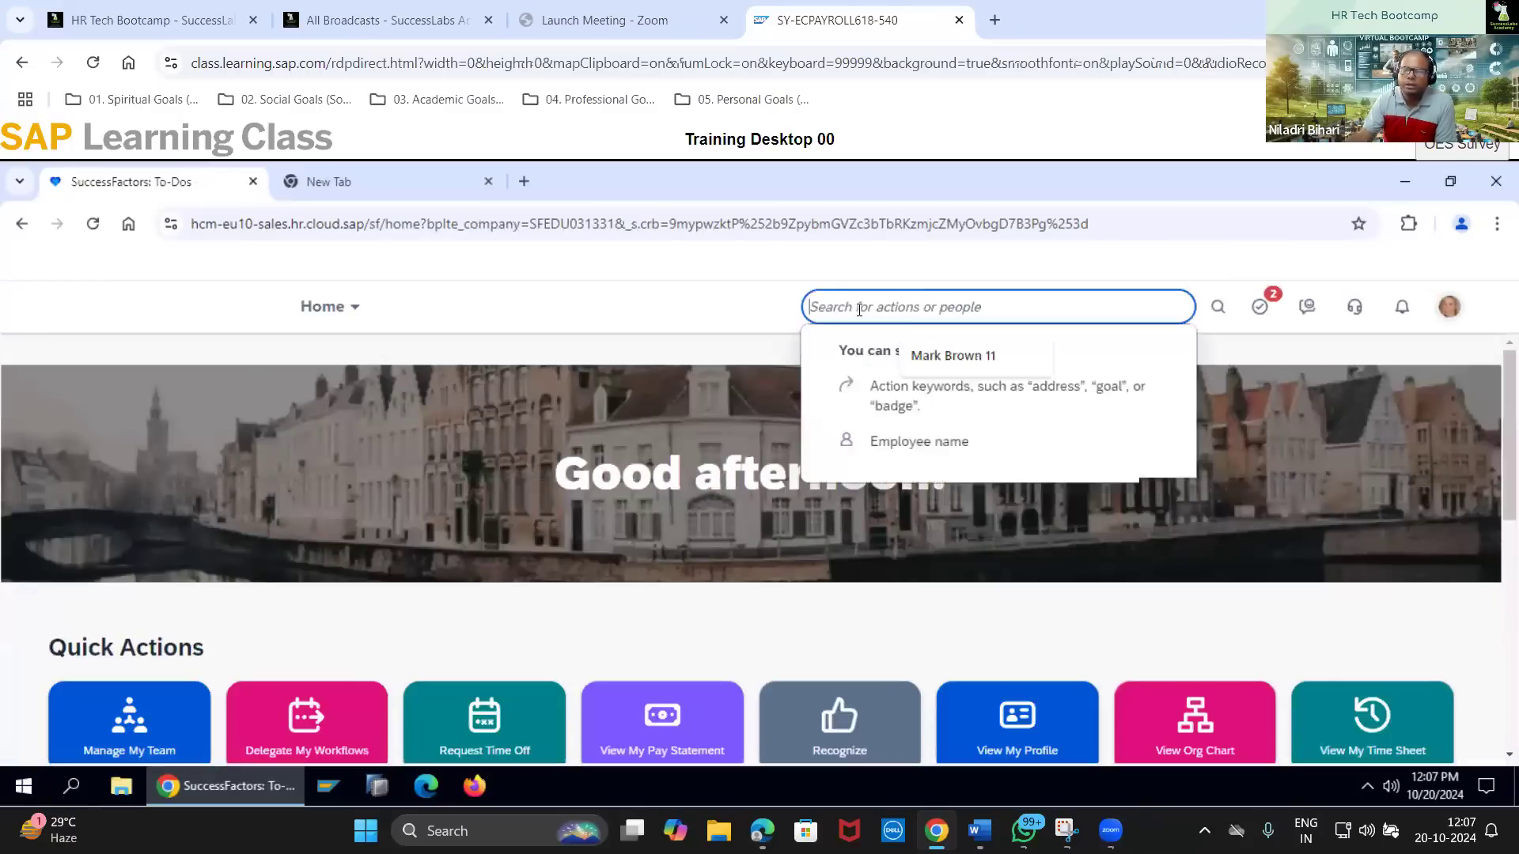
{"action": "type", "text": "mar"}
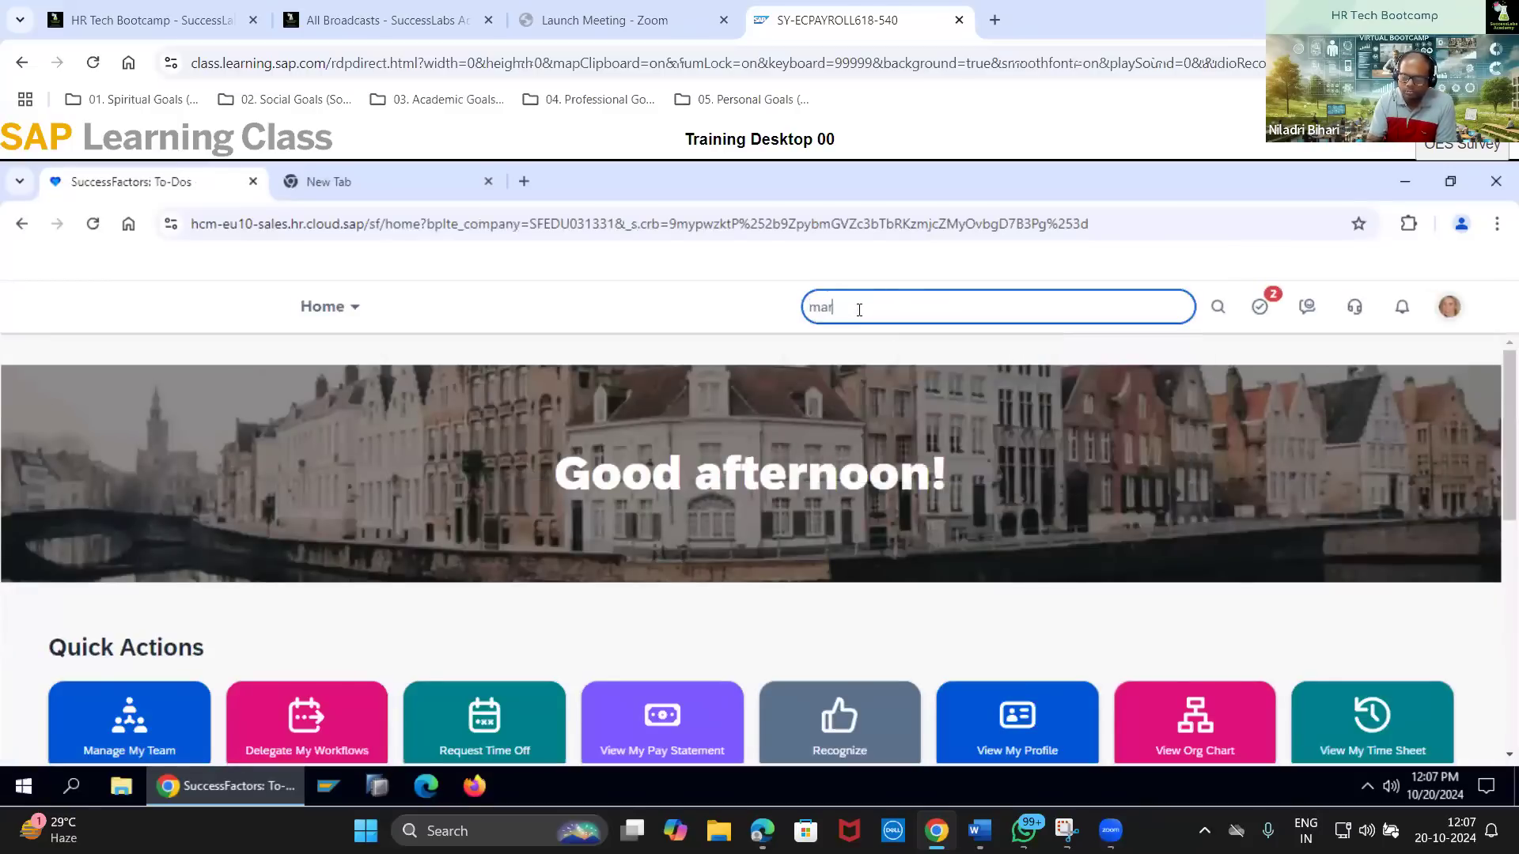
{"action": "type", "text": "k brown 11"}
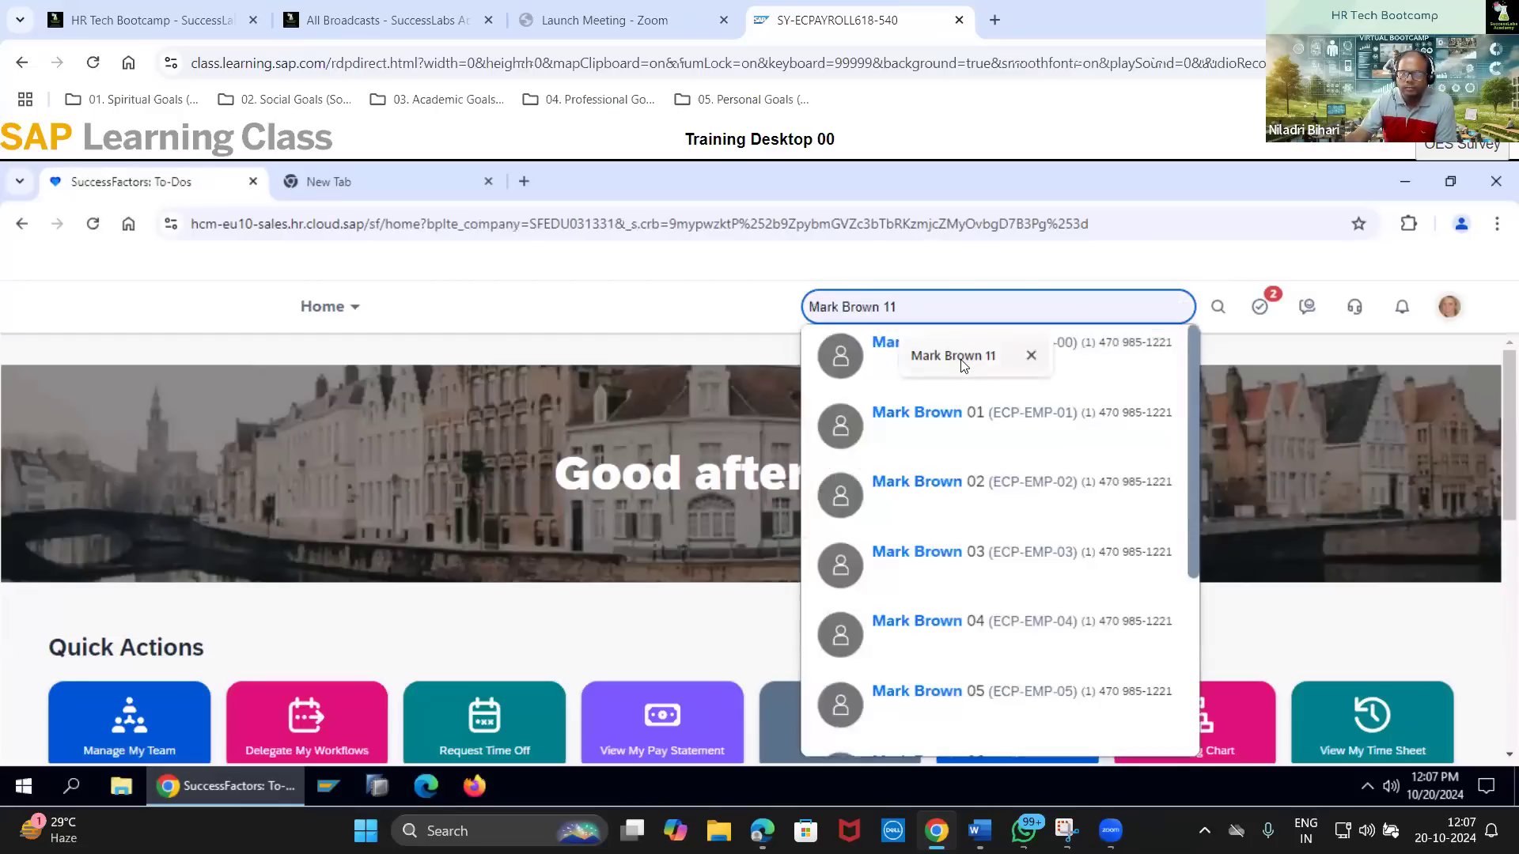
{"action": "left_click", "coordinate": [962, 363]}
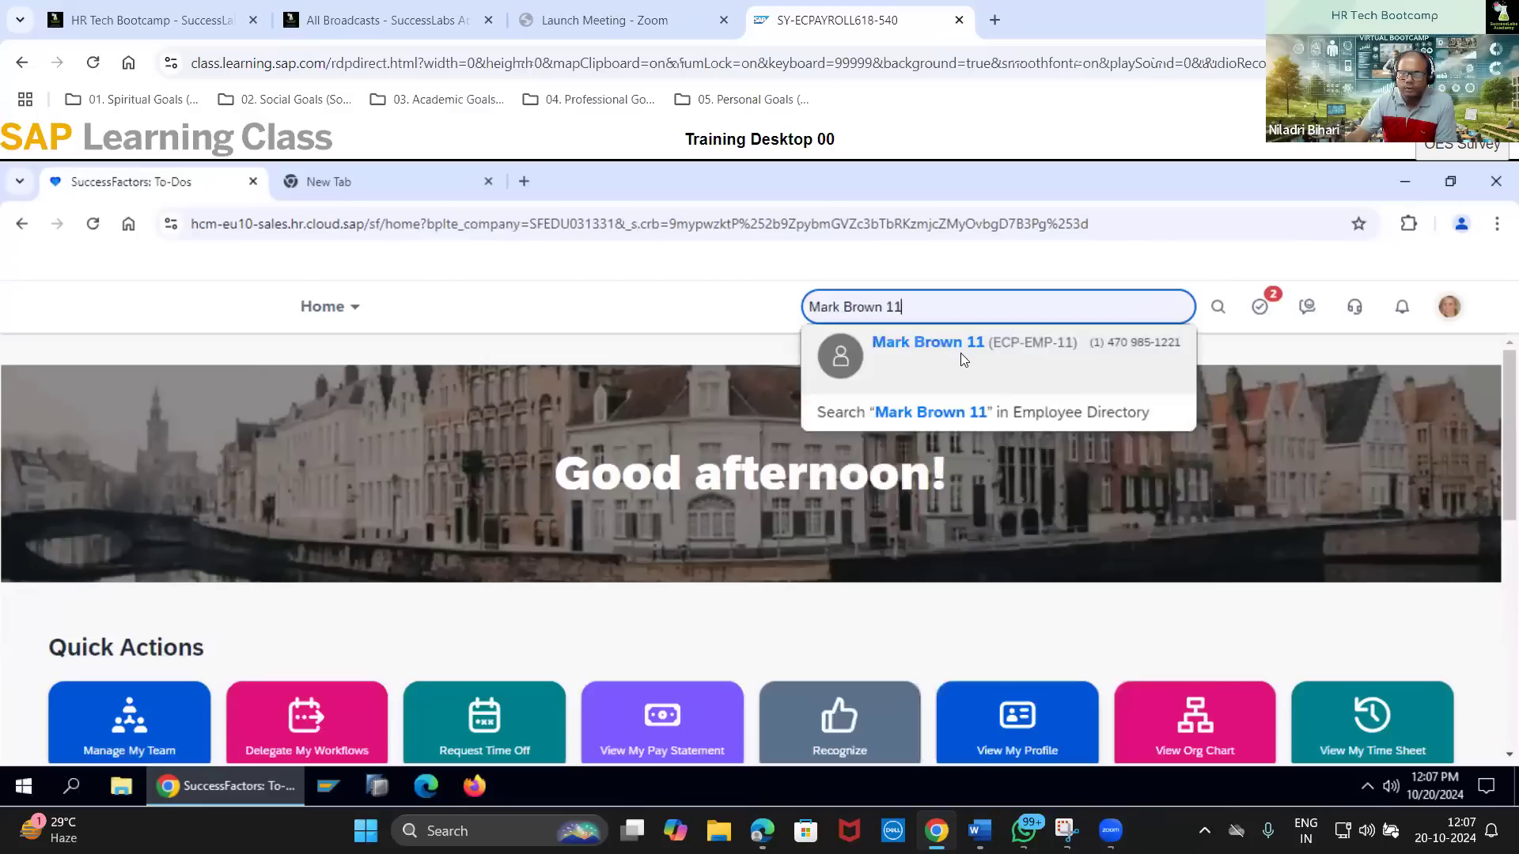
{"action": "left_click", "coordinate": [960, 353]}
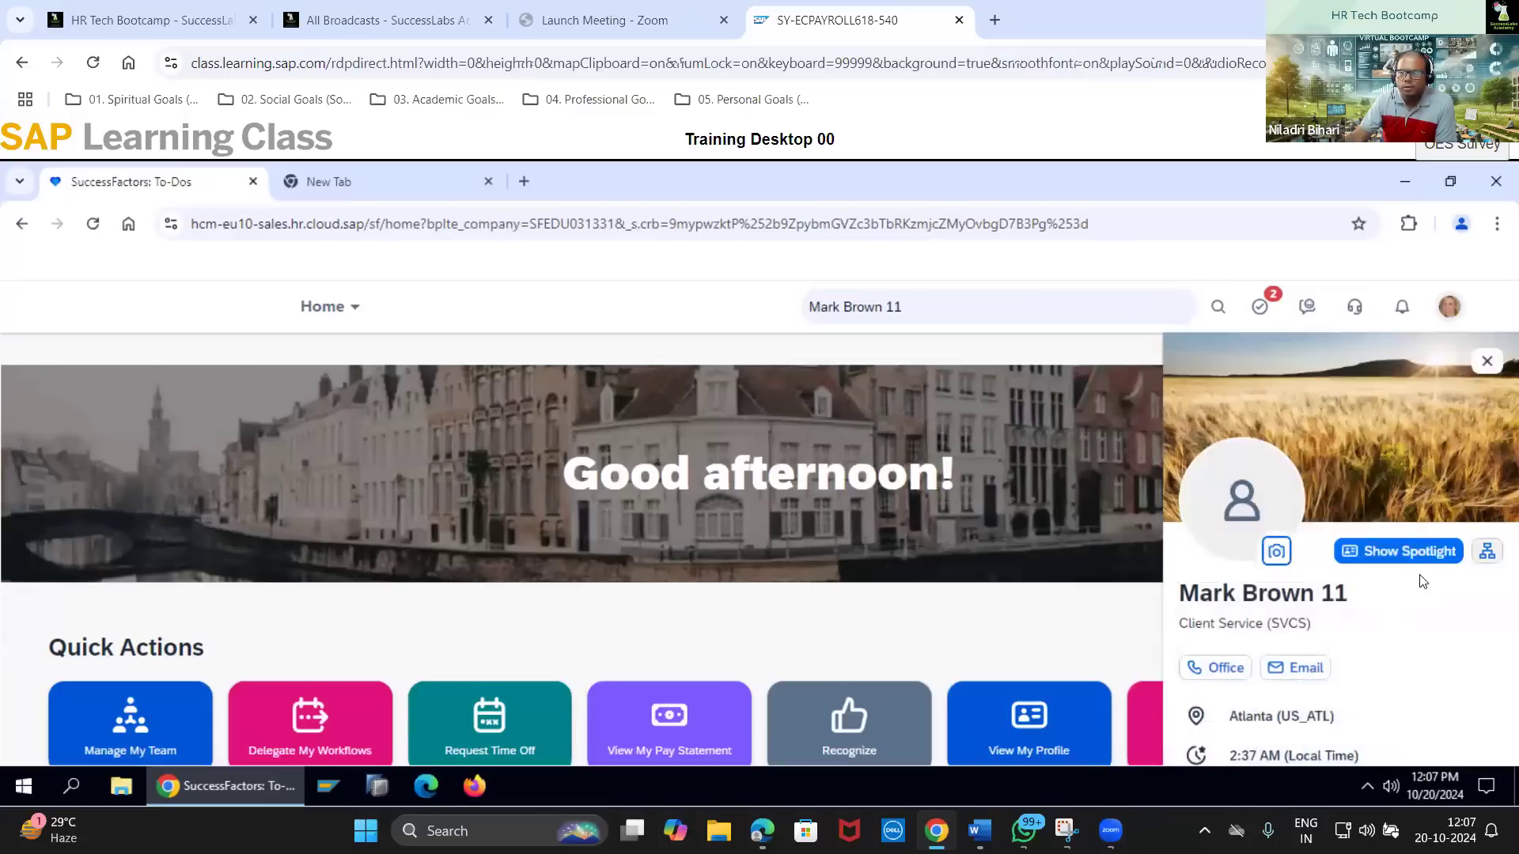
{"action": "left_click", "coordinate": [1472, 557]}
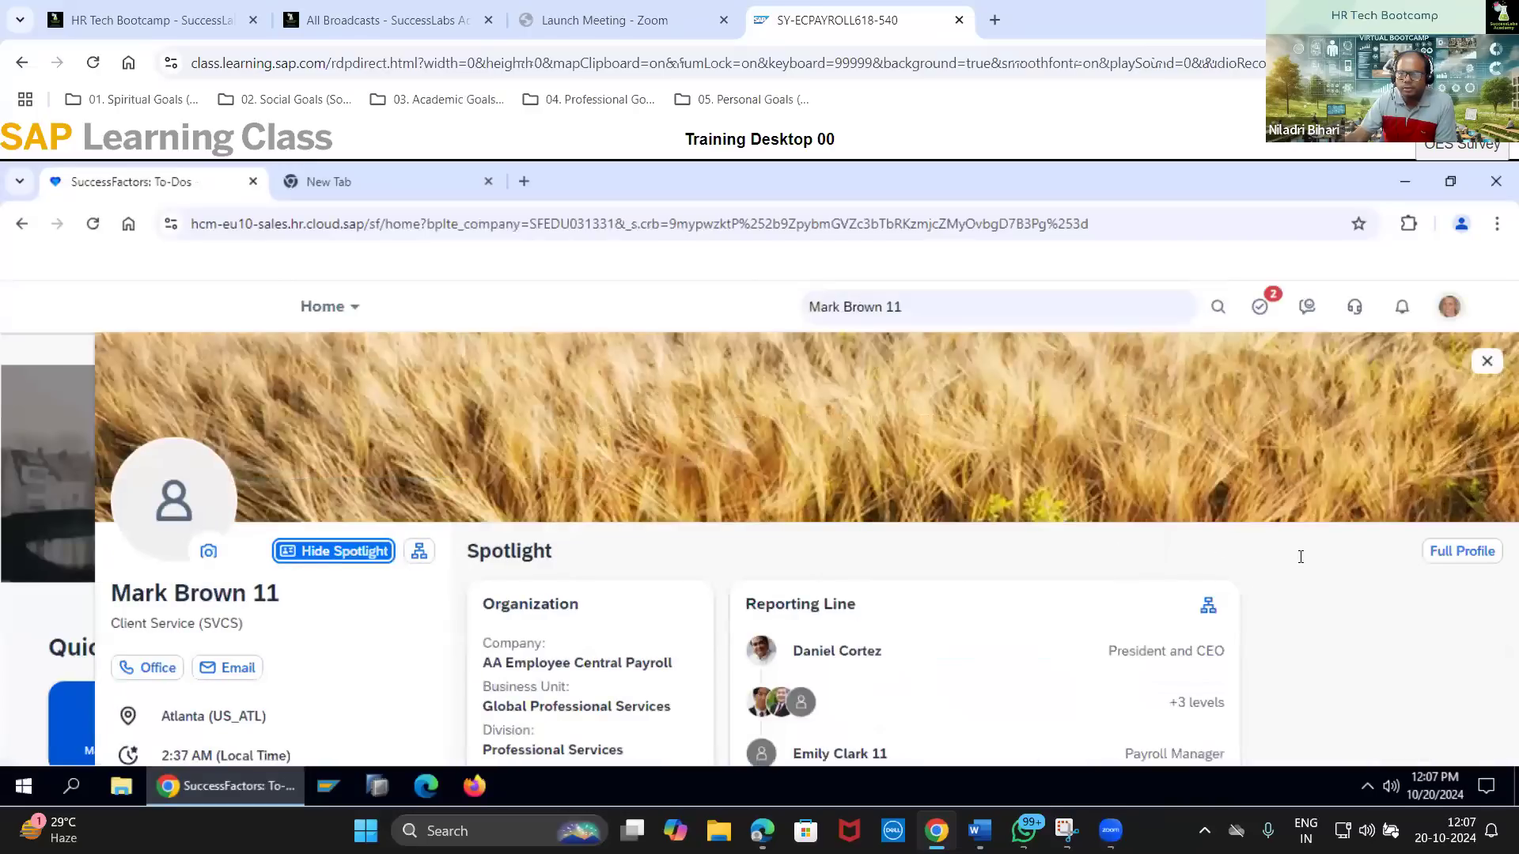
{"action": "left_click", "coordinate": [1454, 553]}
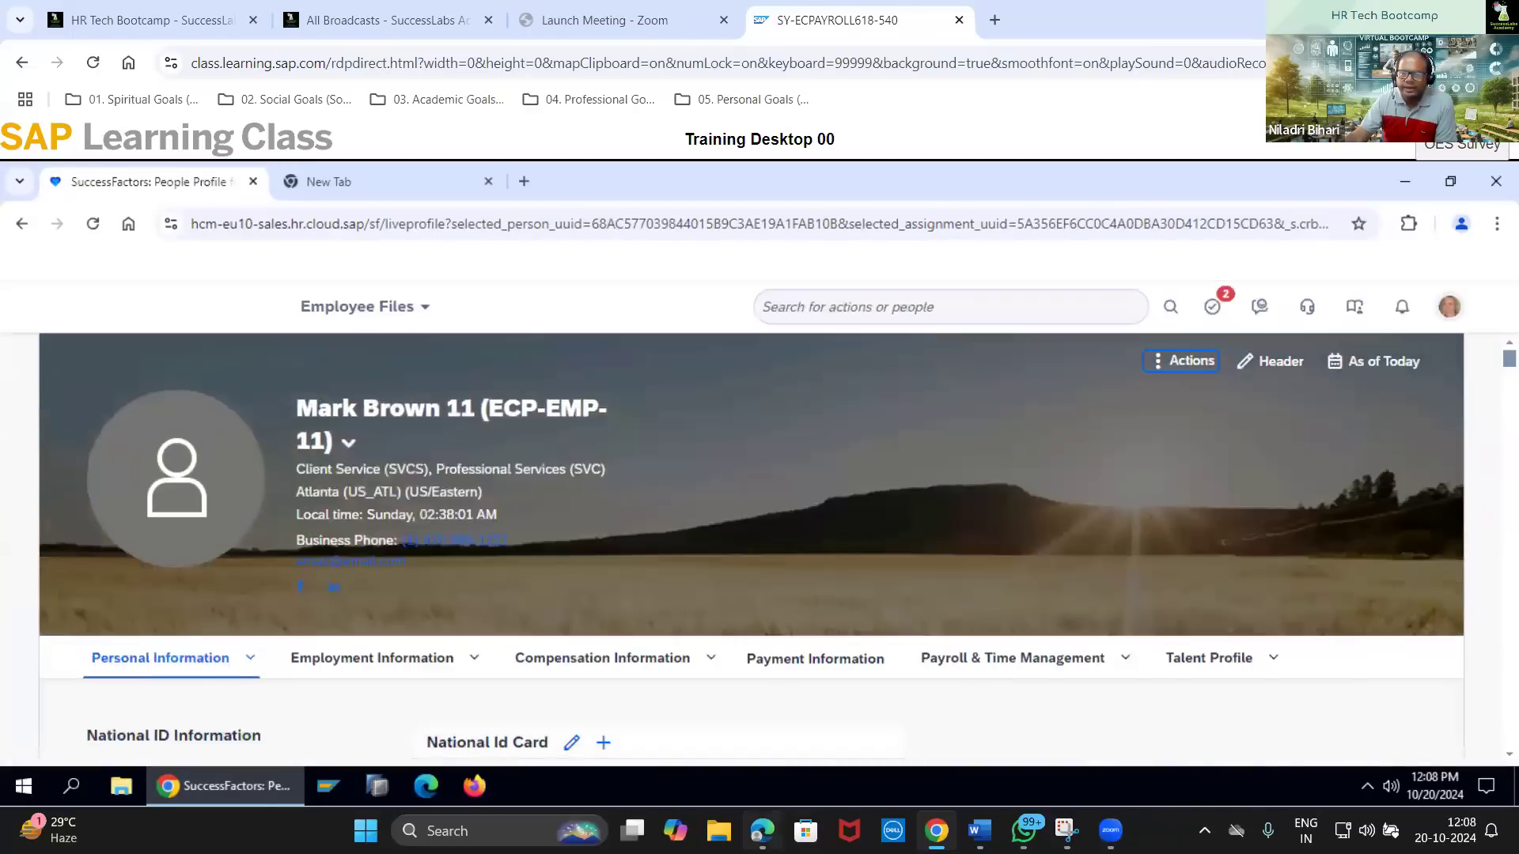
Check the solution steps in the PDF guide and open the employee's Payroll & Time Management section in SuccessFactors
{"action": "left_click", "coordinate": [762, 830]}
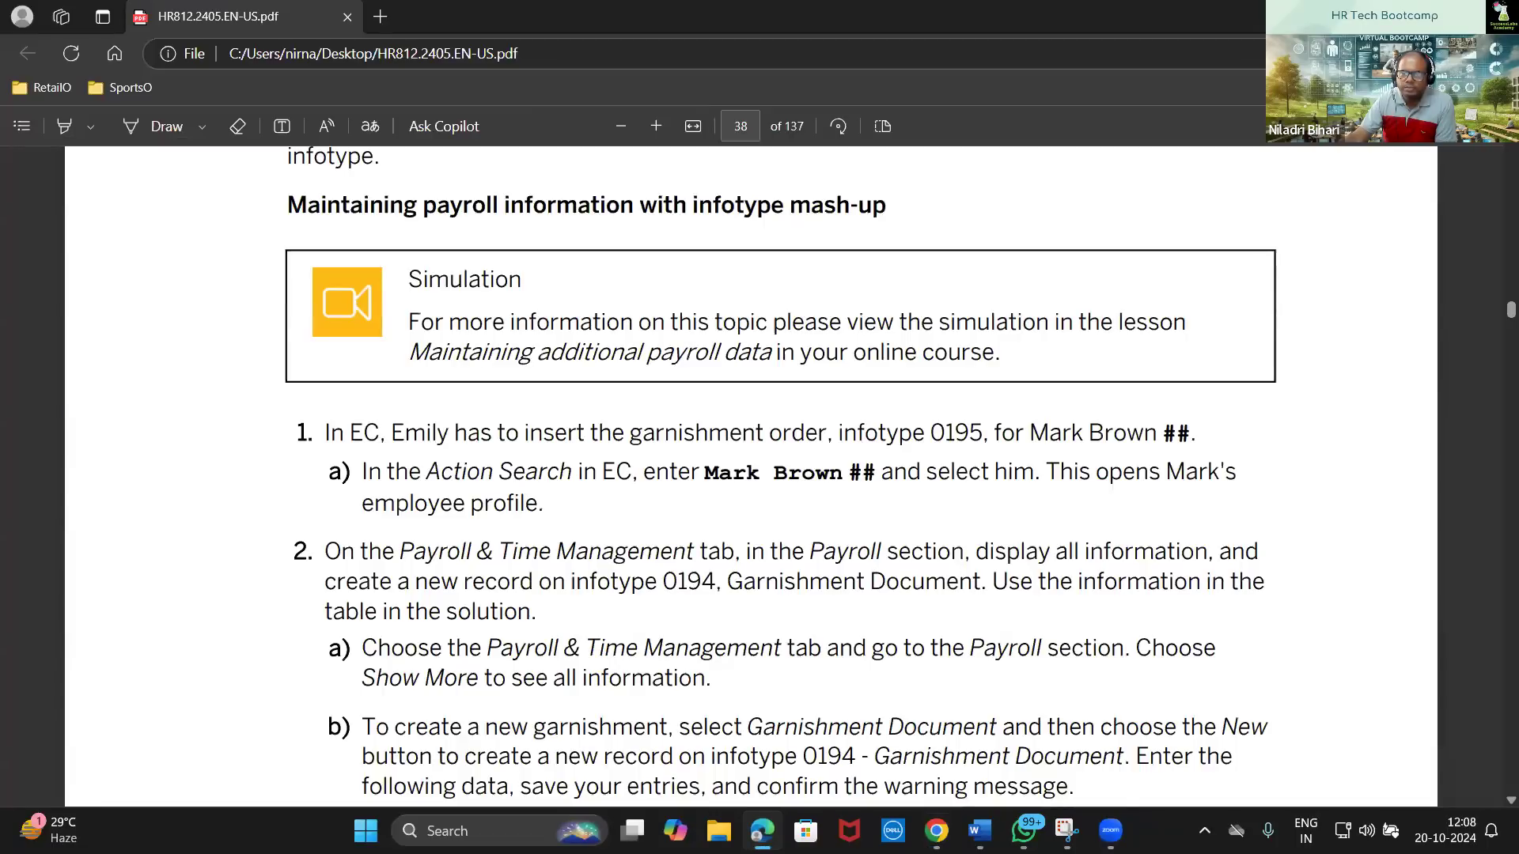
{"action": "left_click", "coordinate": [762, 831]}
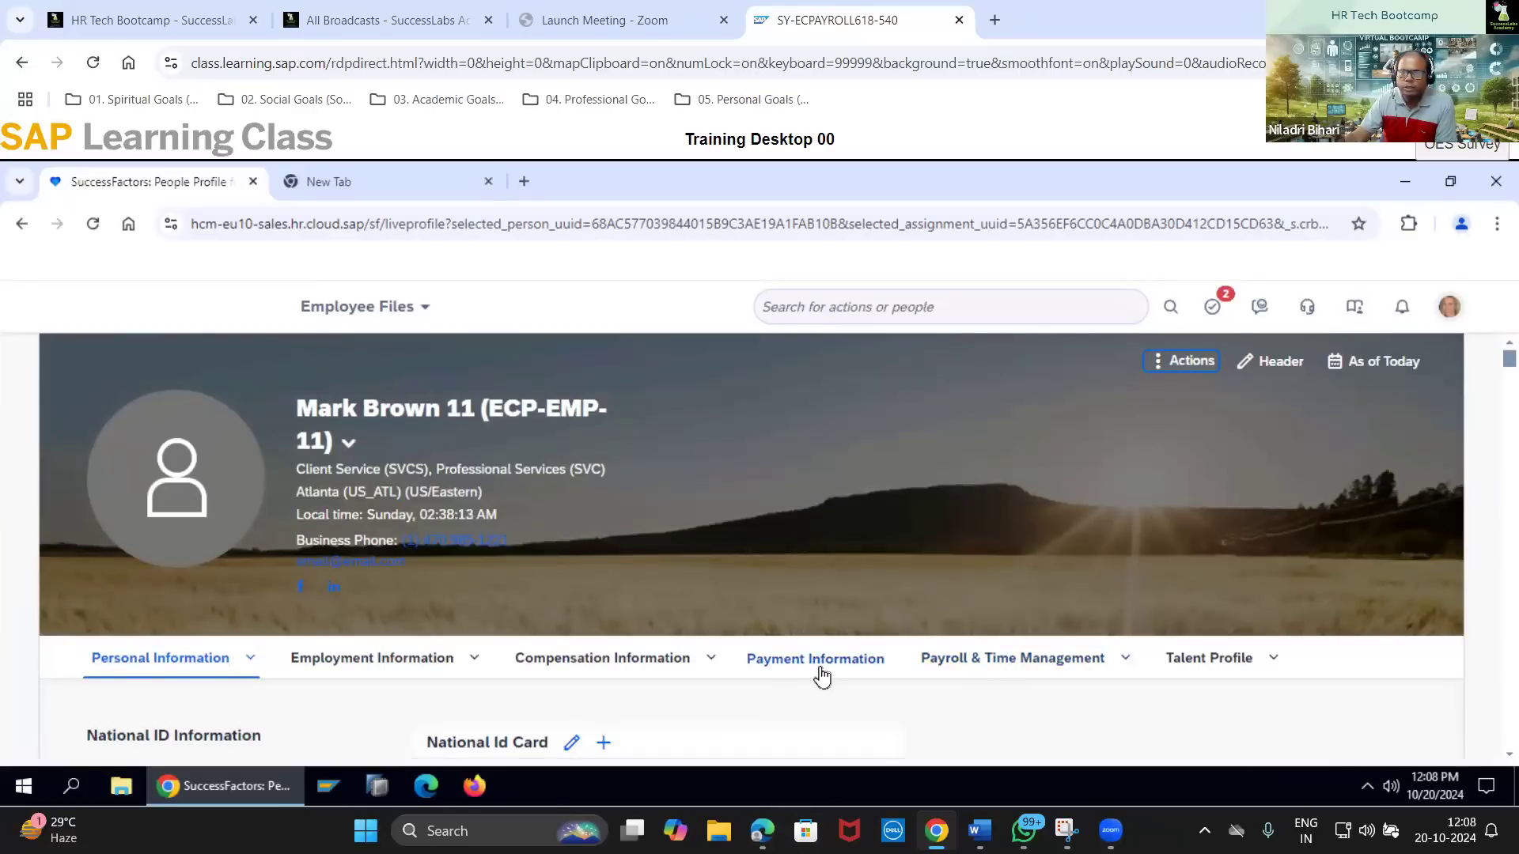
{"action": "left_click", "coordinate": [1073, 673]}
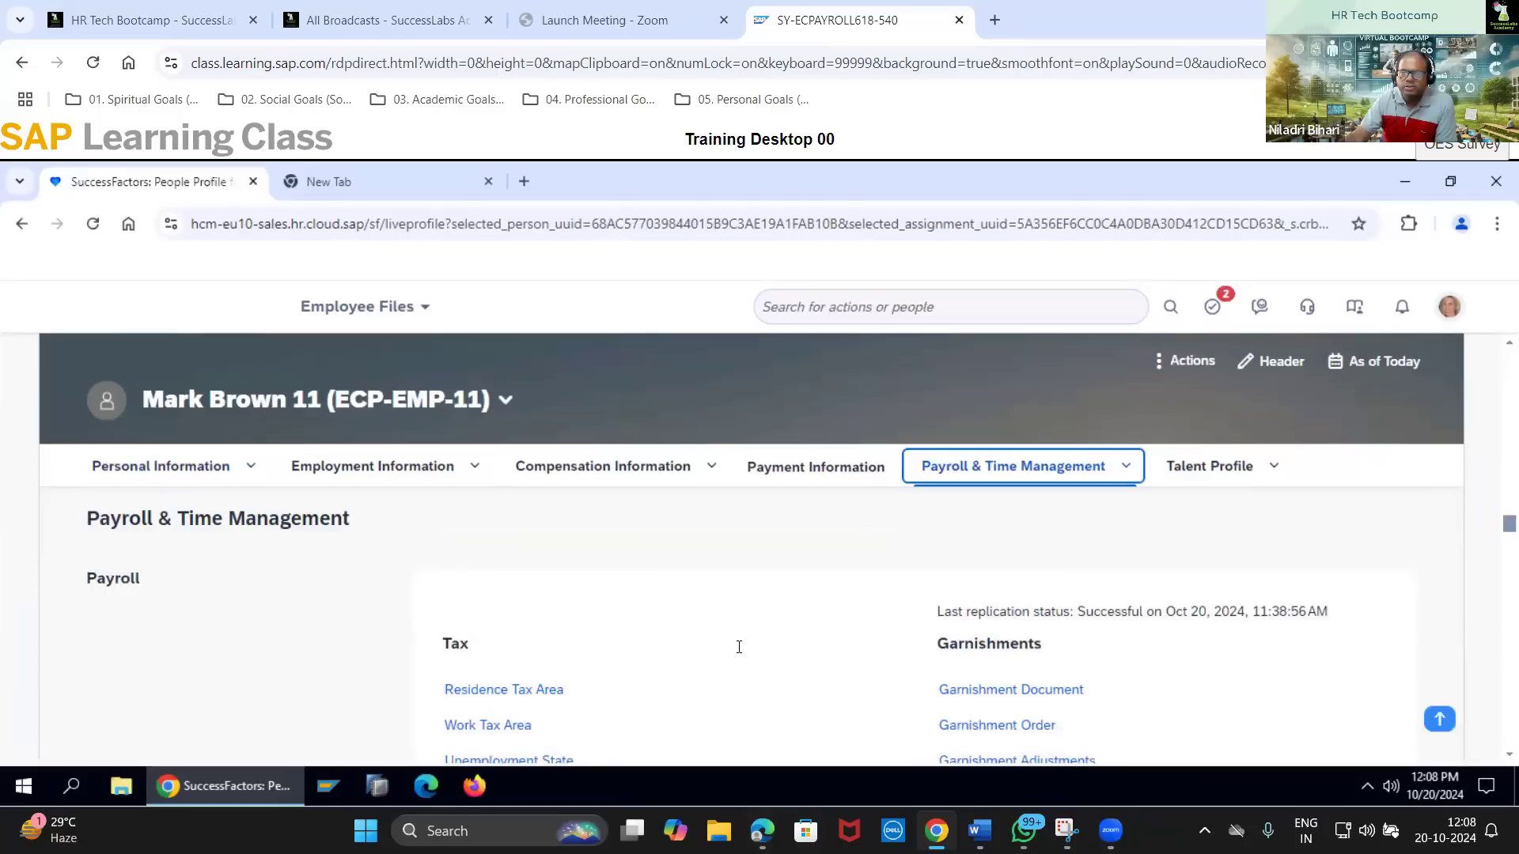
Review the employee's Payroll section and expand the Tax list to show all its entries
{"action": "scroll", "coordinate": [739, 647], "scroll_direction": "down", "scroll_amount": 3}
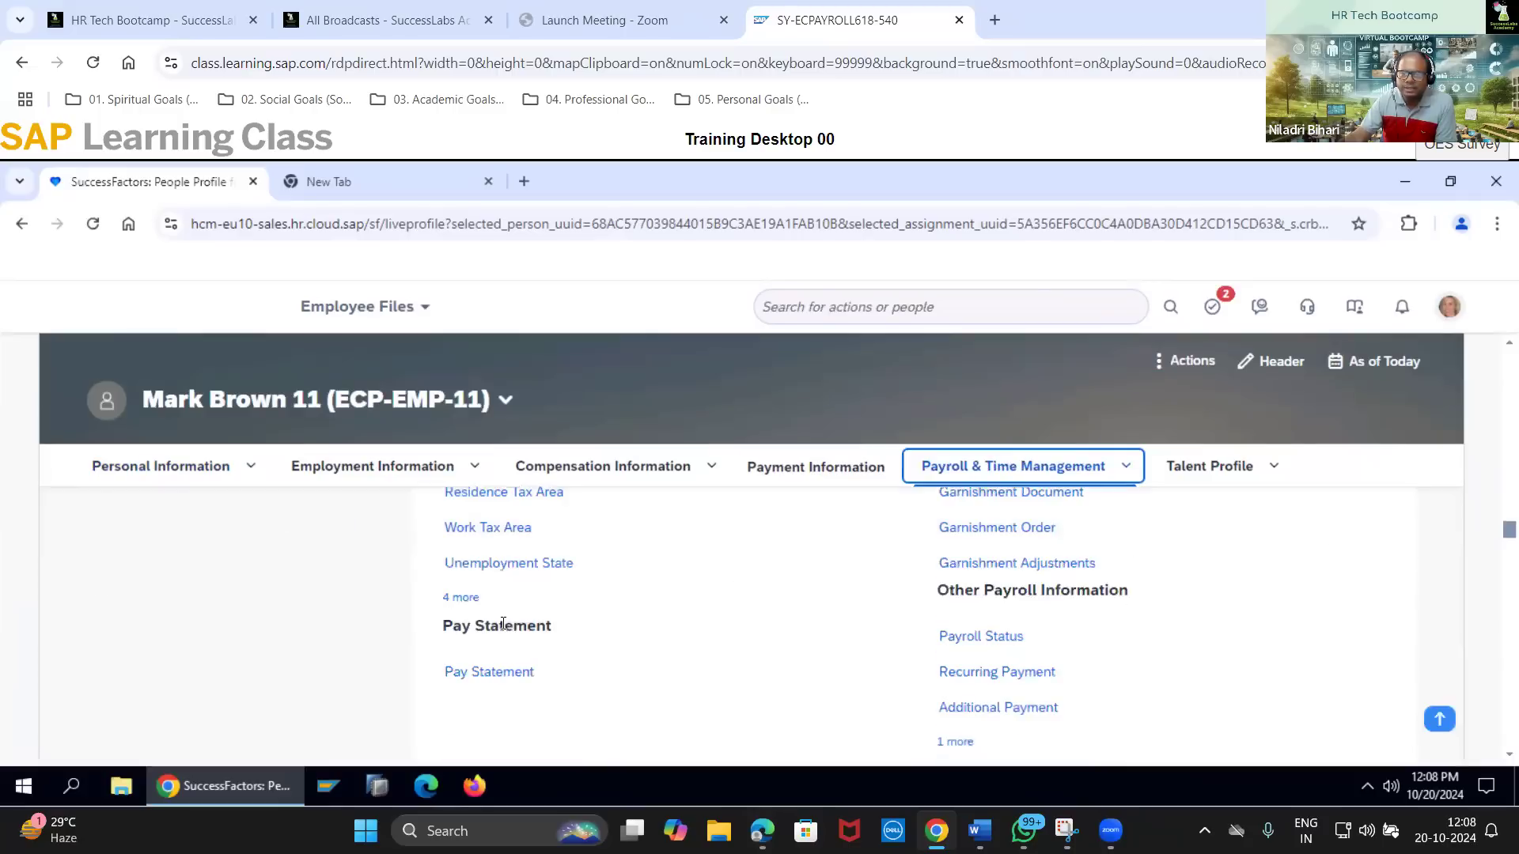
{"action": "scroll", "coordinate": [503, 624], "scroll_direction": "up", "scroll_amount": 3}
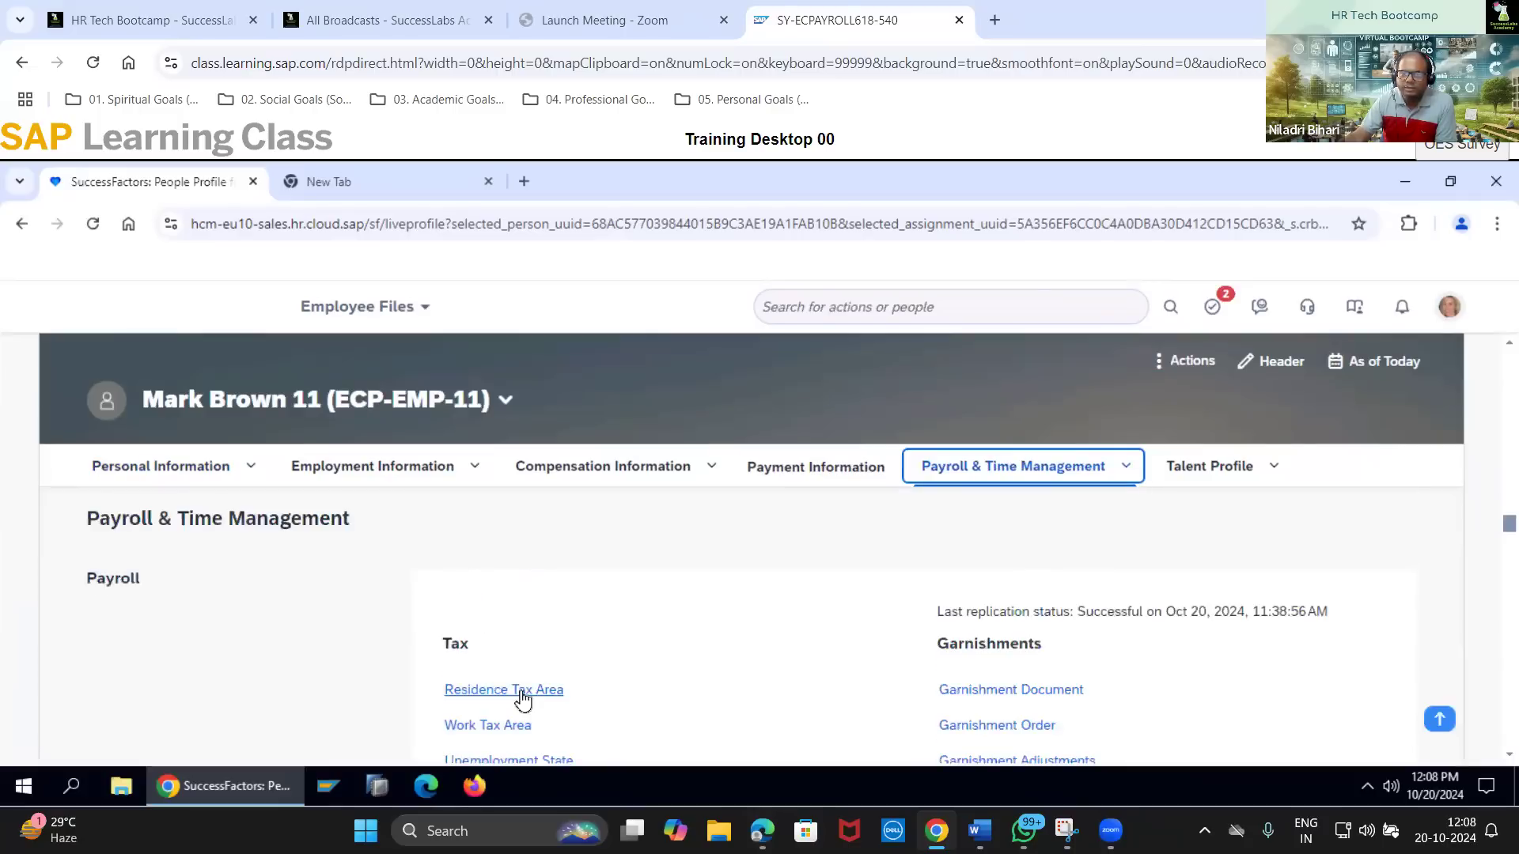
{"action": "scroll", "coordinate": [522, 700], "scroll_direction": "down", "scroll_amount": 3}
{"action": "left_click", "coordinate": [475, 613]}
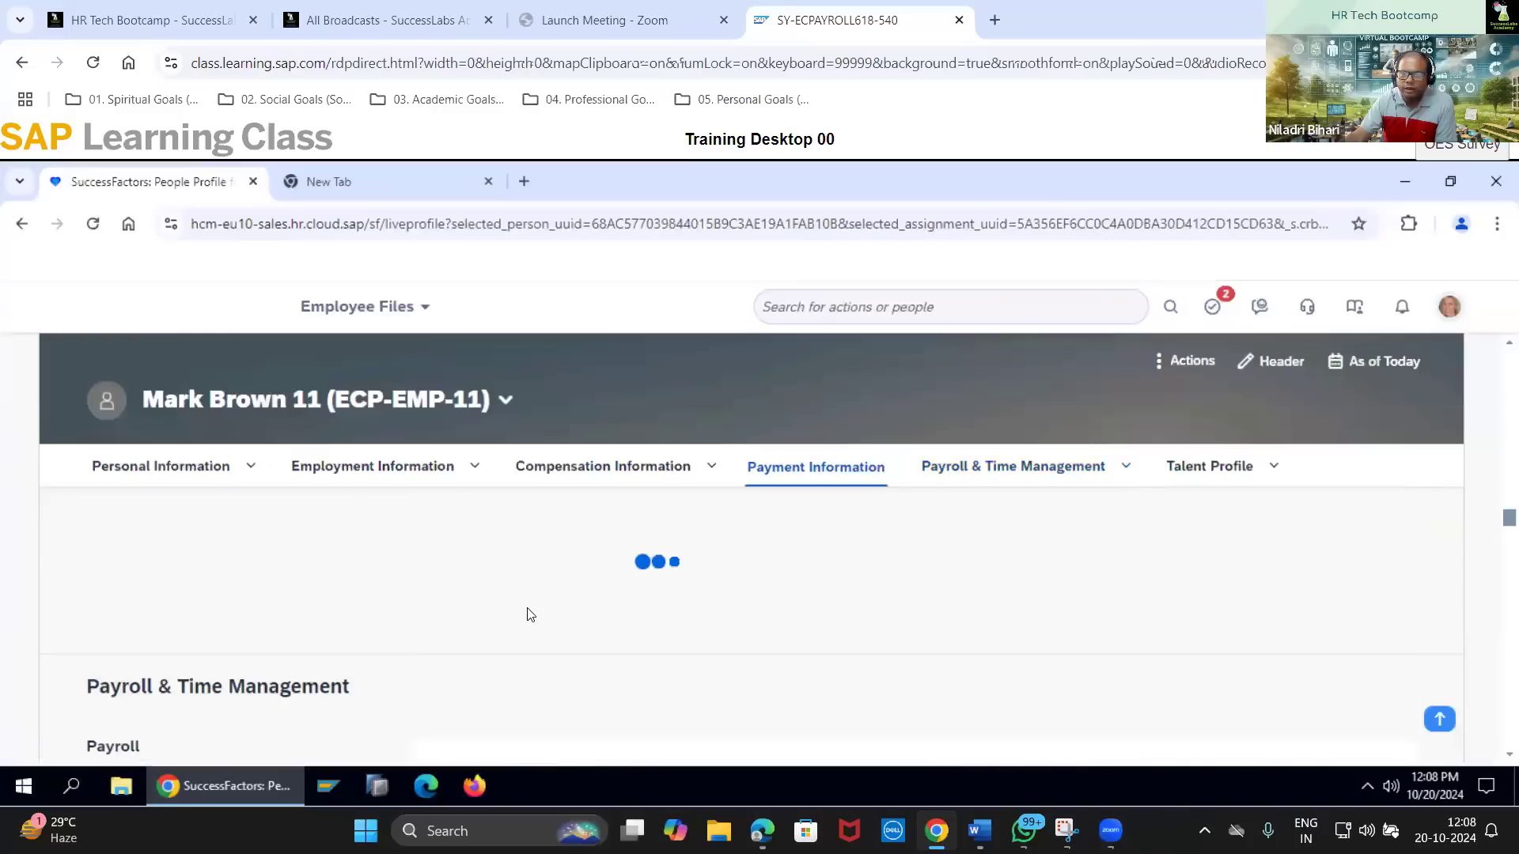
{"action": "scroll", "coordinate": [530, 617], "scroll_direction": "down", "scroll_amount": 3}
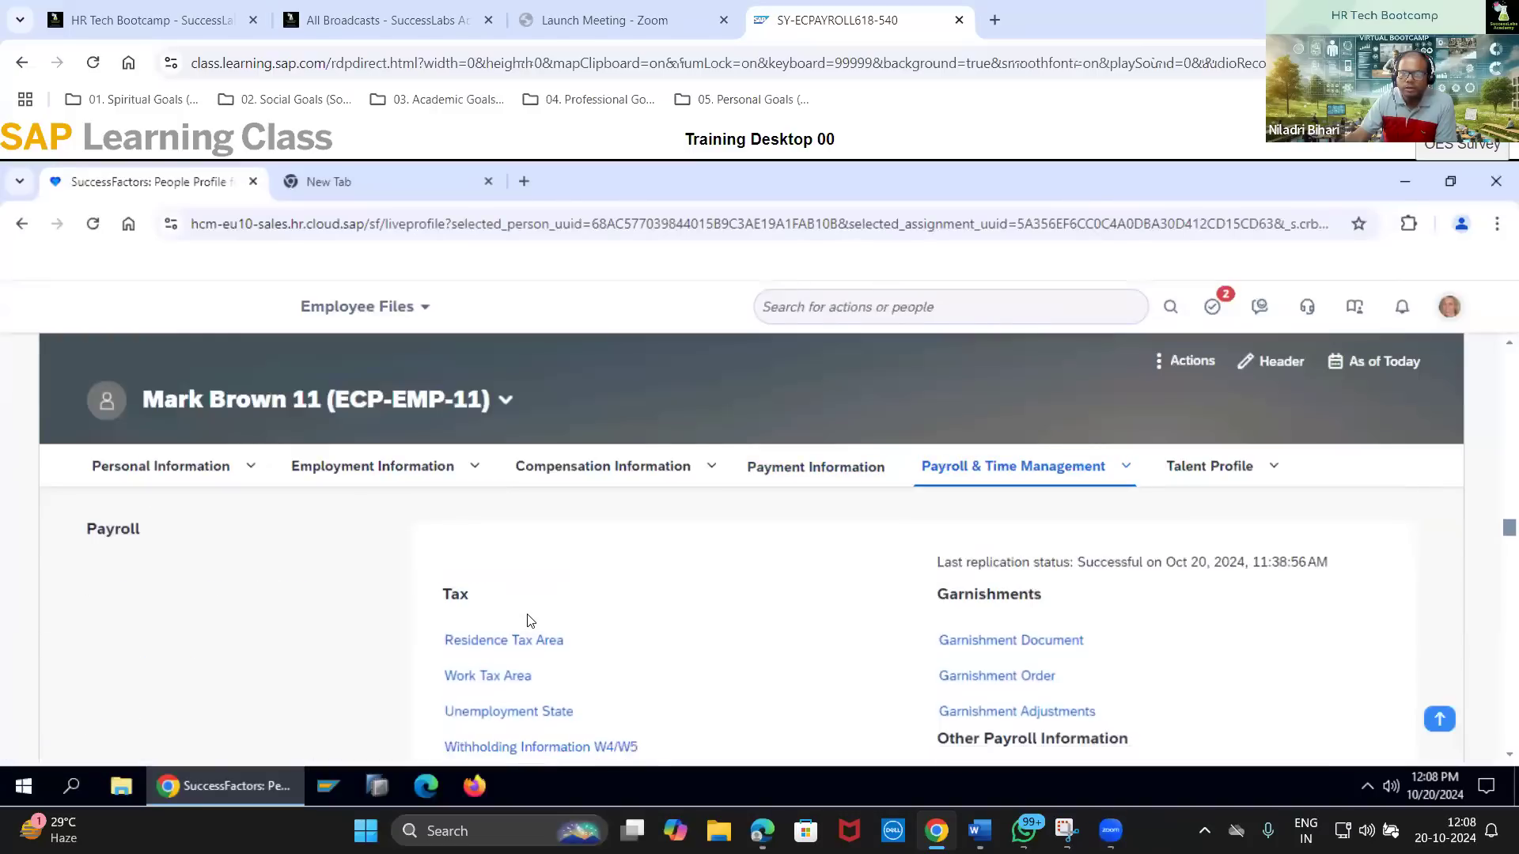
View the employee's Residence Tax Area records and return to the profile's Payroll & Time Management section
{"action": "left_click", "coordinate": [522, 645]}
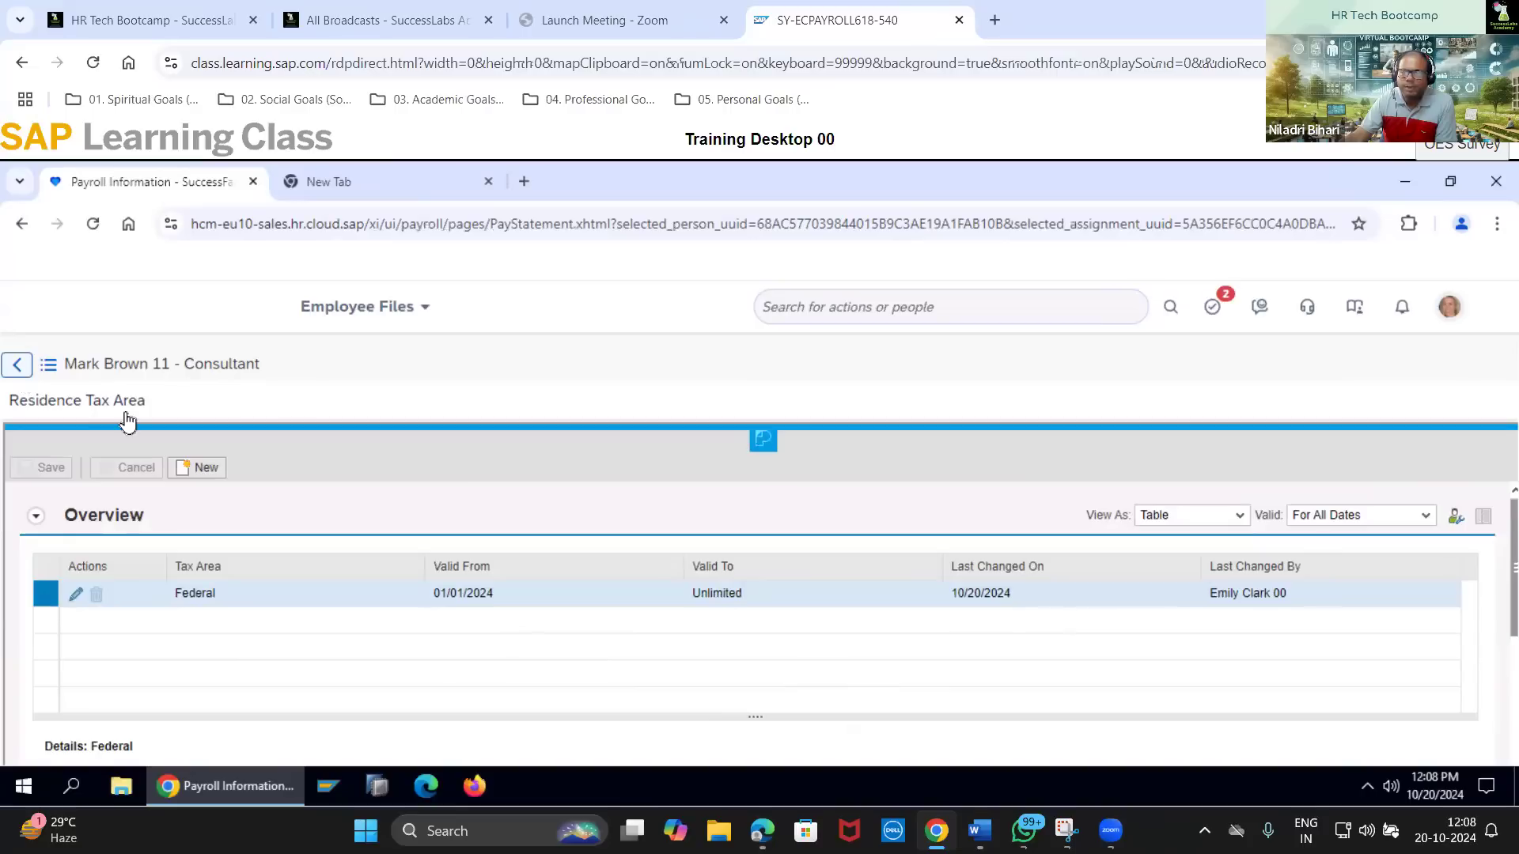
{"action": "left_click", "coordinate": [23, 377]}
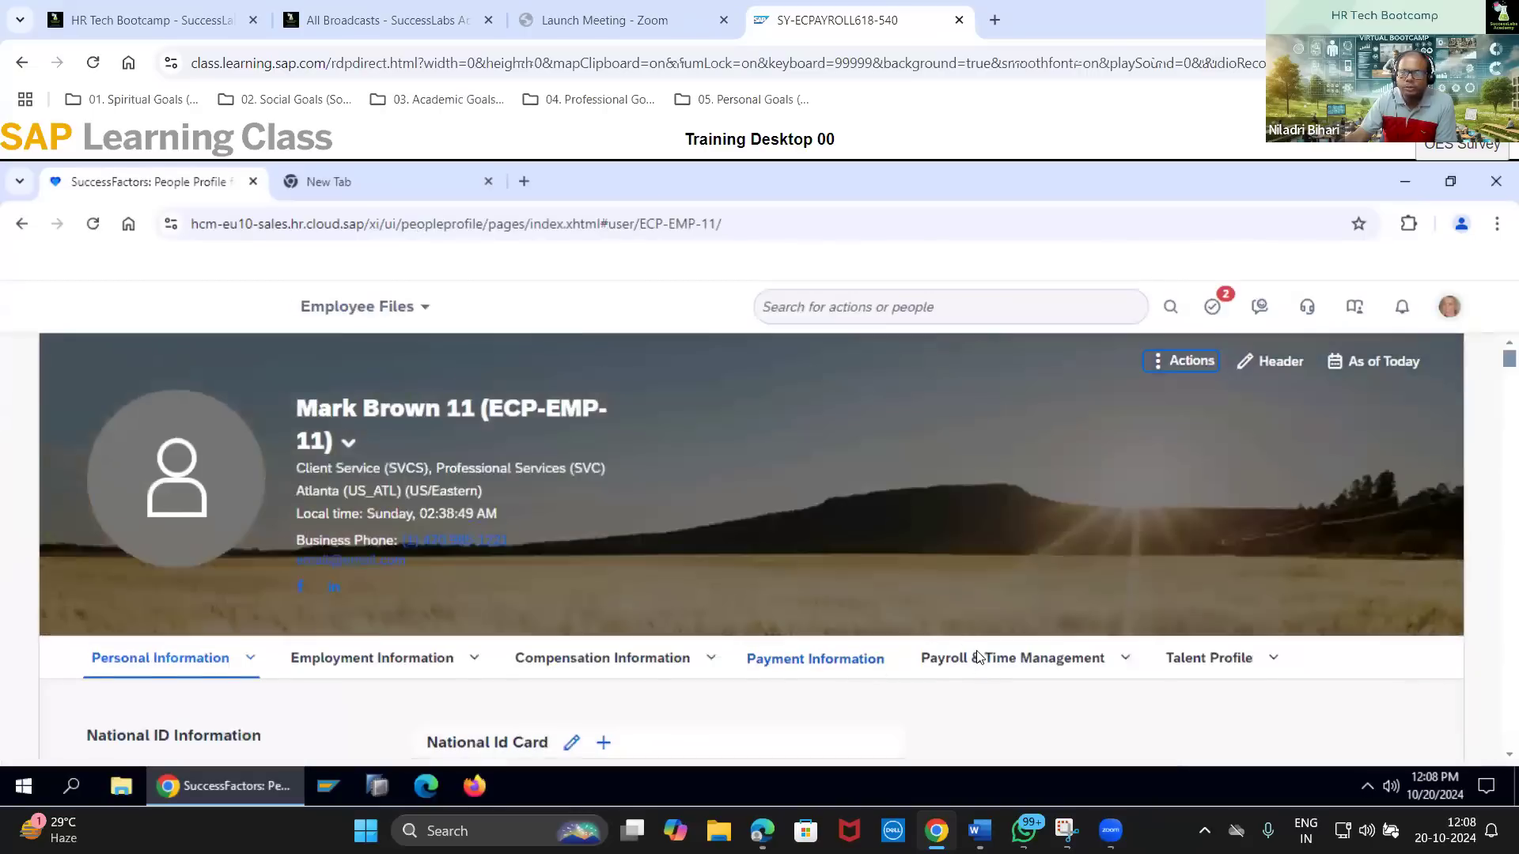
{"action": "left_click", "coordinate": [989, 663]}
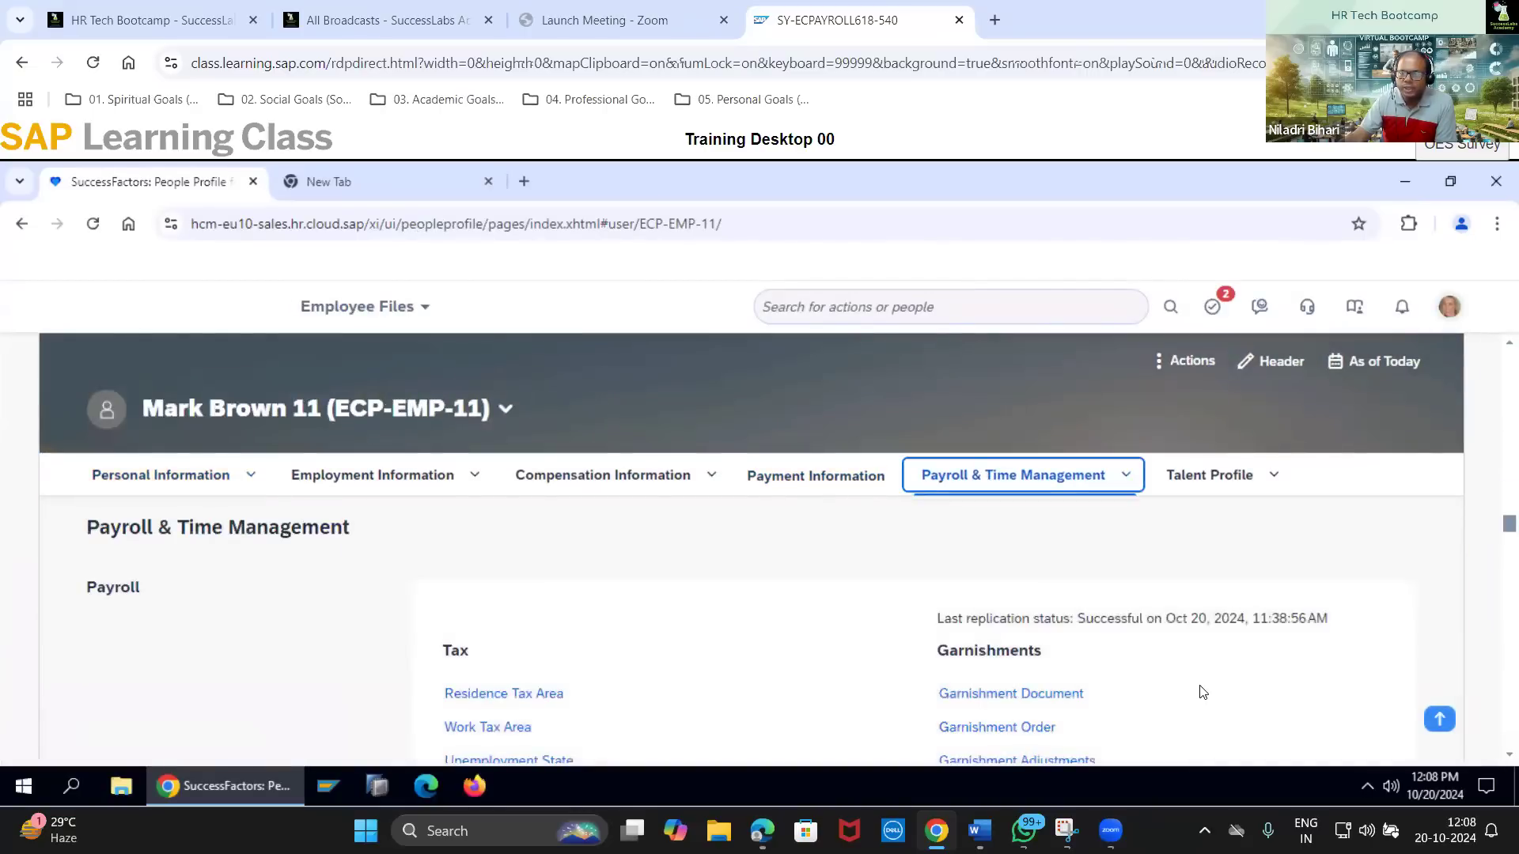
Check the infotype 0194 instruction in the PDF guide and open the employee's Garnishment Document records in SuccessFactors
{"action": "scroll", "coordinate": [1141, 700], "scroll_direction": "down", "scroll_amount": 2}
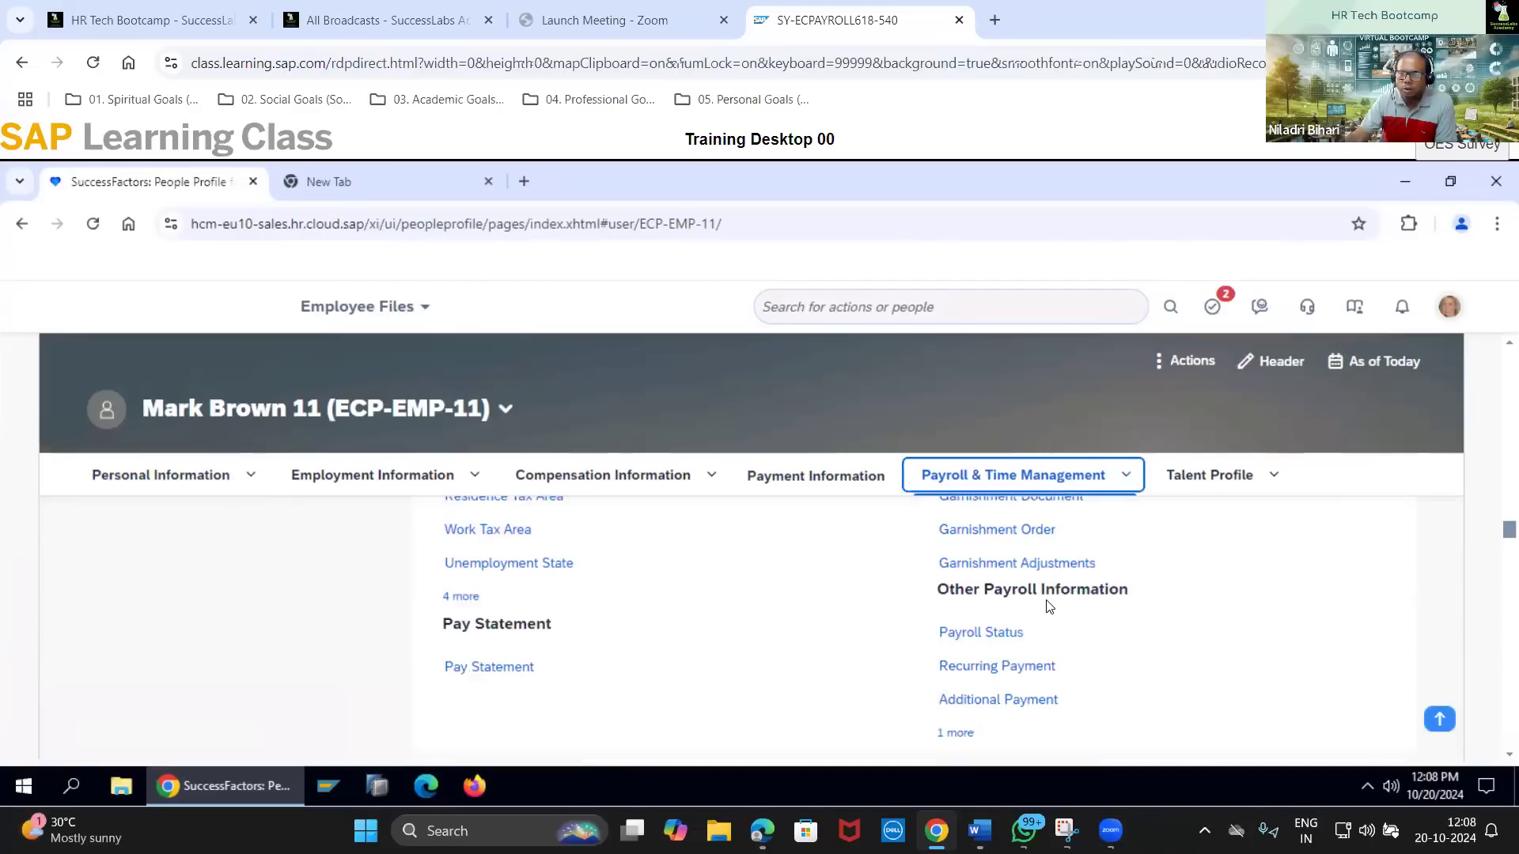
{"action": "scroll", "coordinate": [1020, 592], "scroll_direction": "up", "scroll_amount": 2}
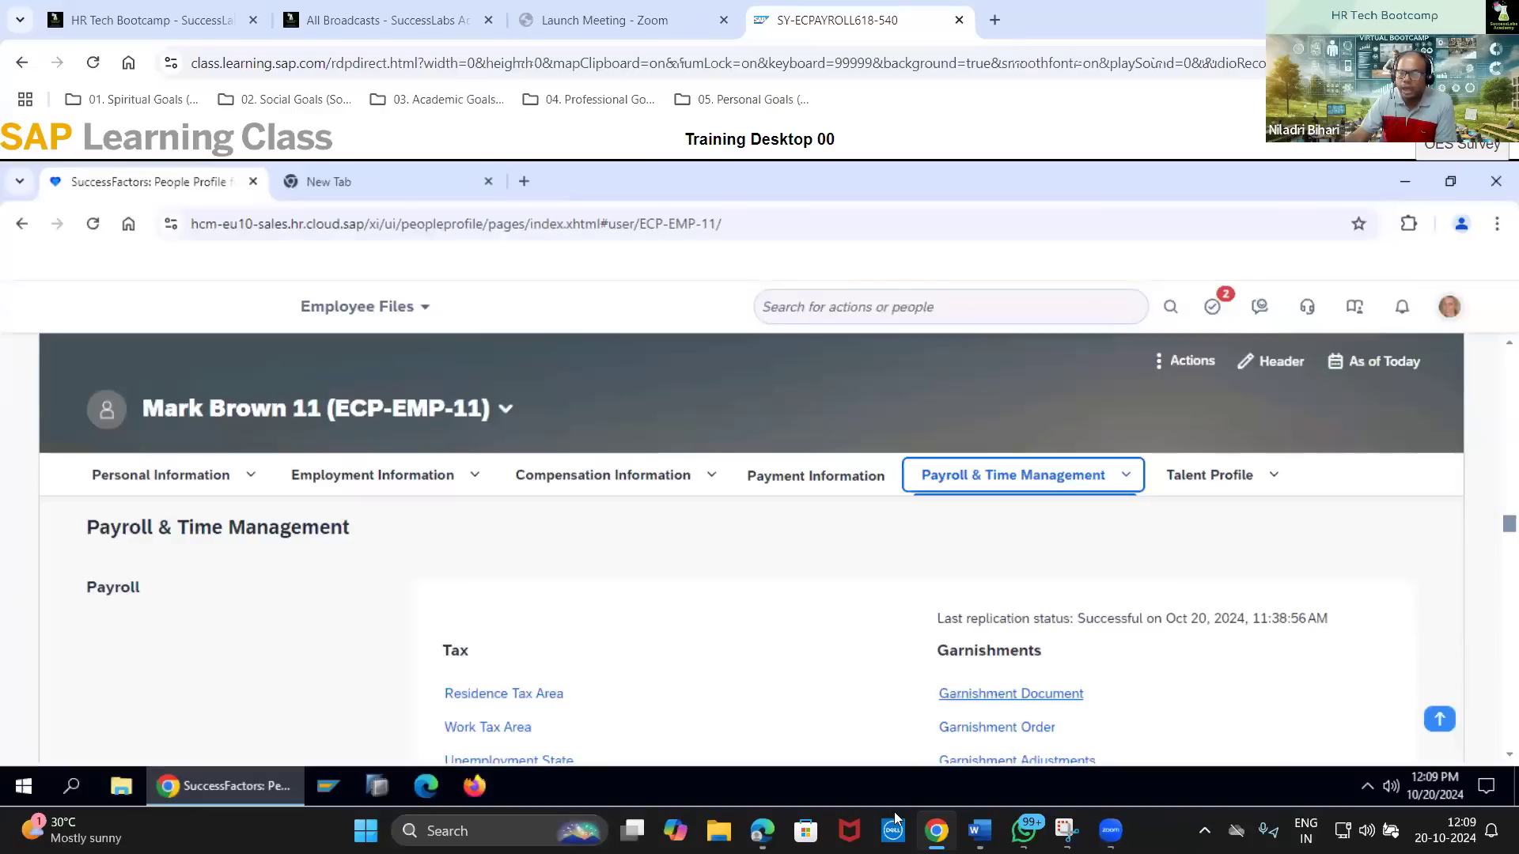
{"action": "left_click", "coordinate": [762, 831]}
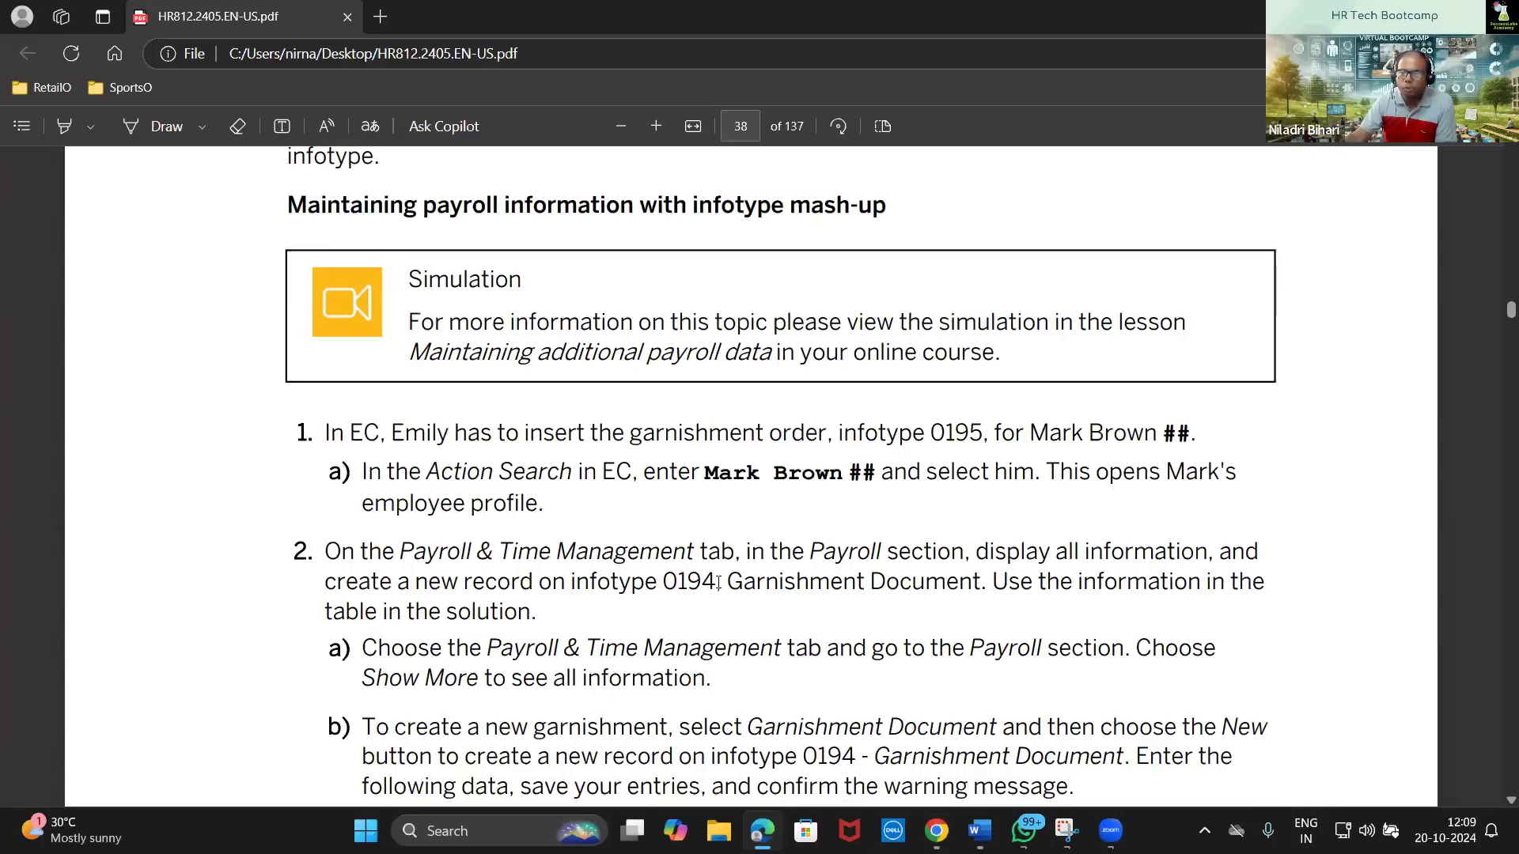
{"action": "left_click_drag", "start_coordinate": [571, 582], "coordinate": [975, 582]}
{"action": "left_click_drag", "start_coordinate": [980, 581], "coordinate": [985, 582]}
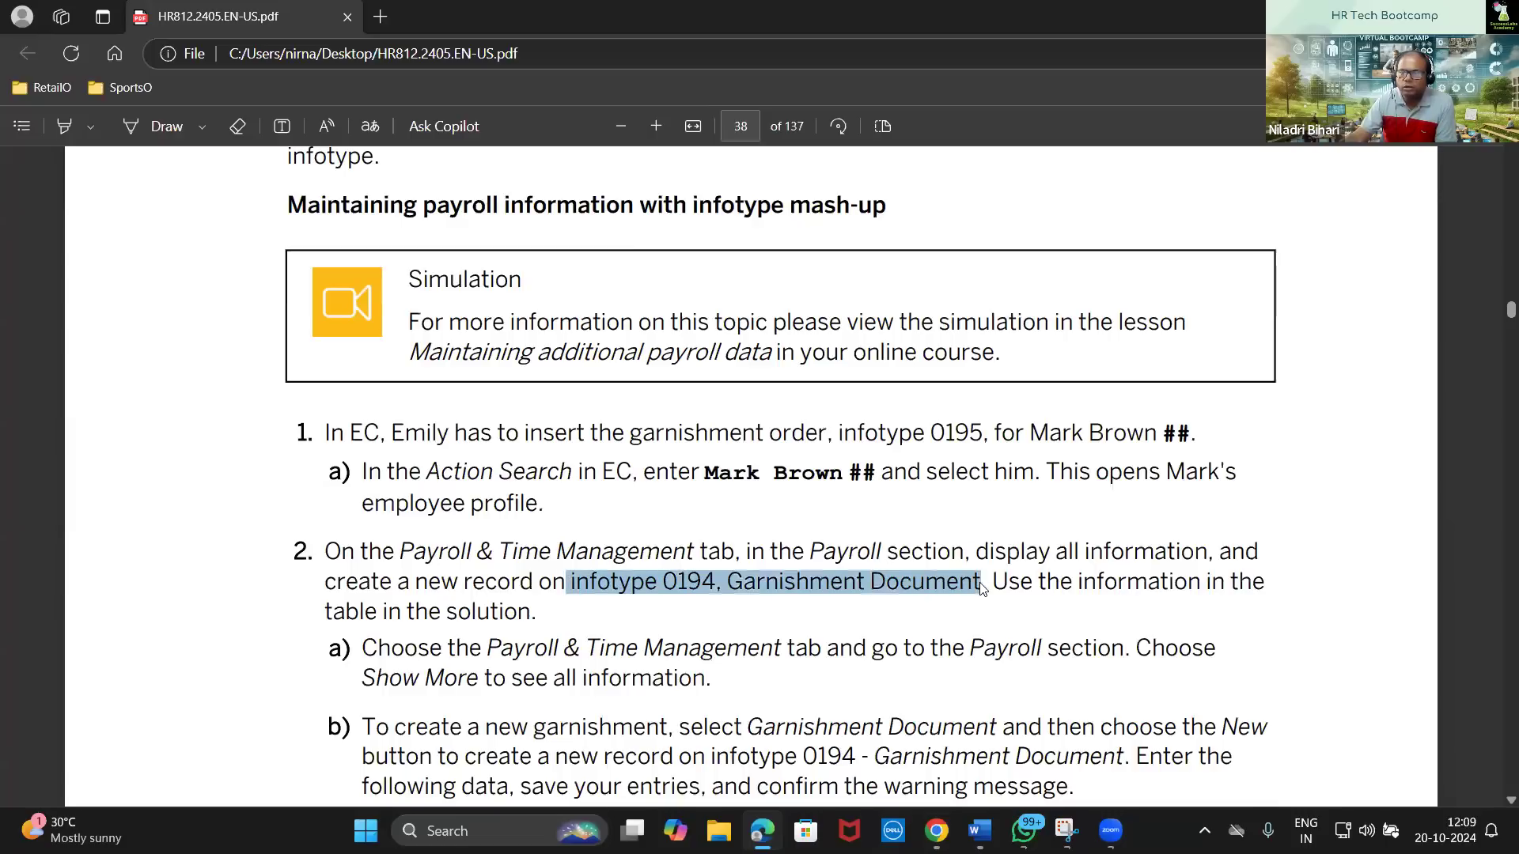
{"action": "right_click", "coordinate": [994, 497]}
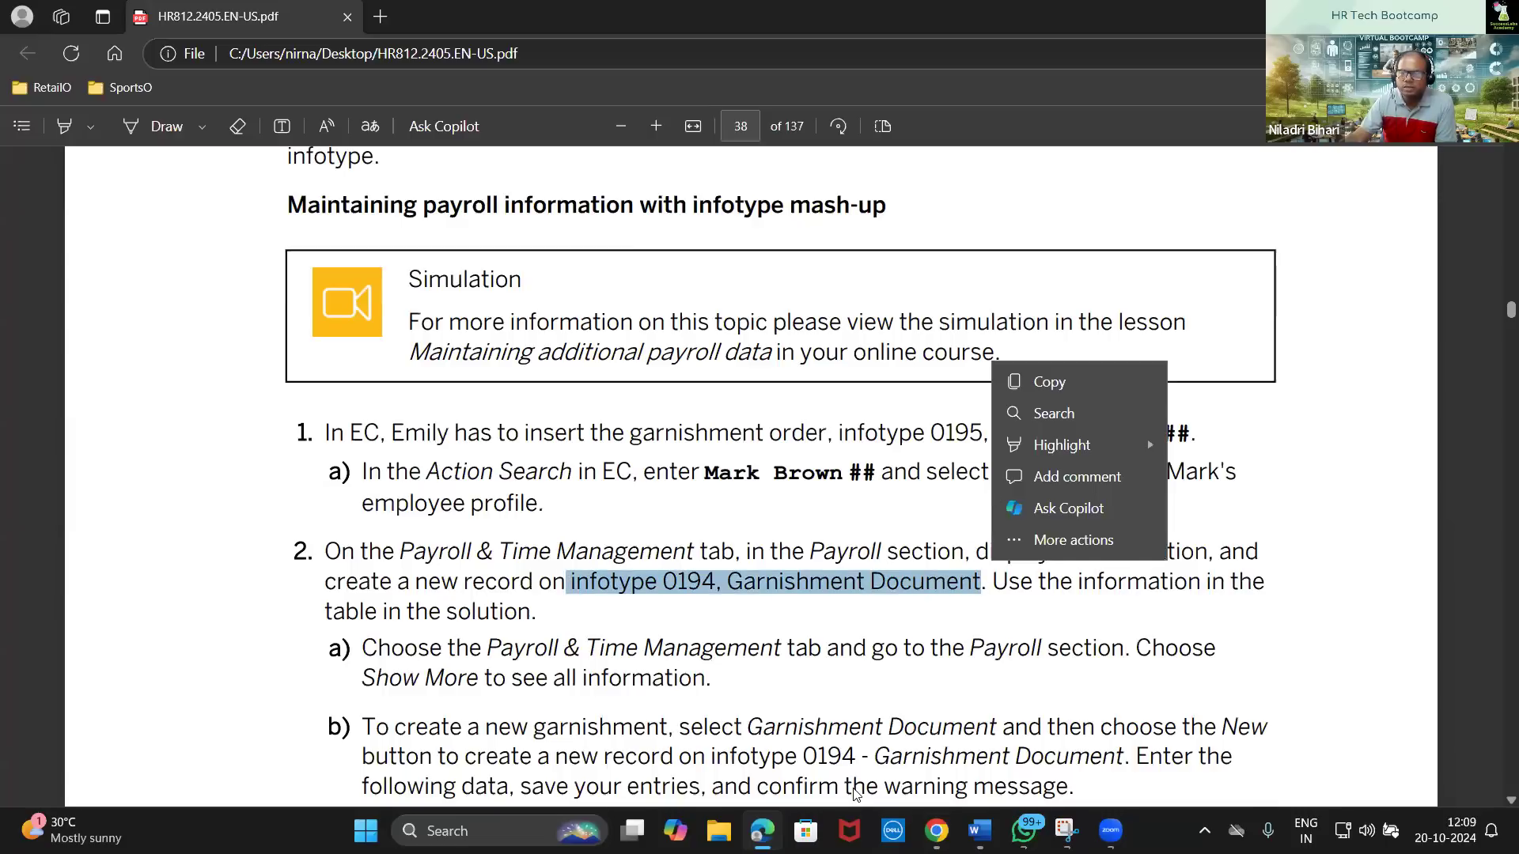
{"action": "key", "text": "Escape"}
{"action": "left_click", "coordinate": [762, 830]}
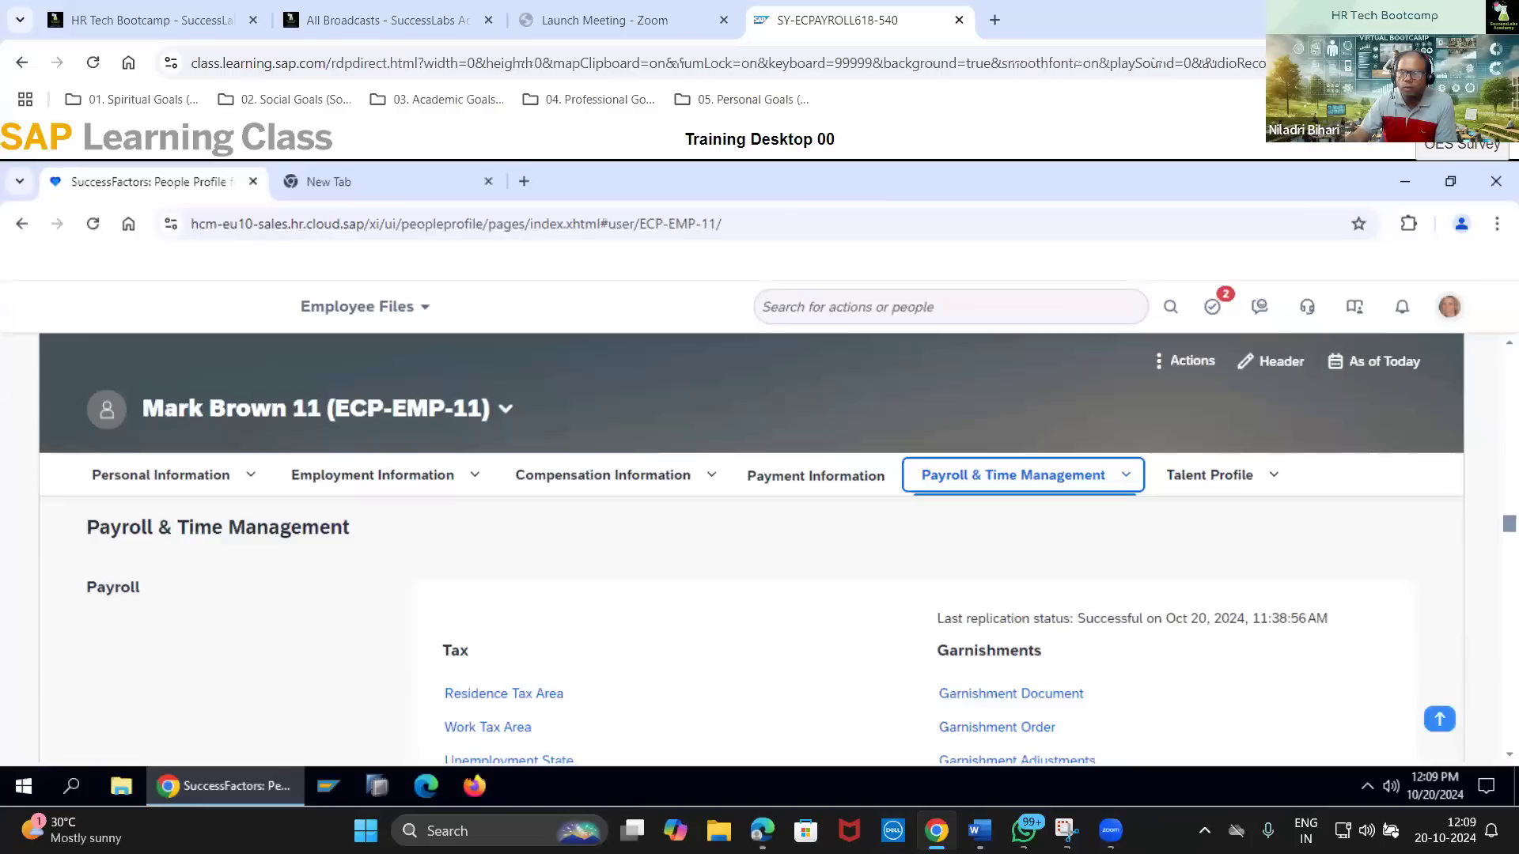
{"action": "left_click", "coordinate": [1008, 697]}
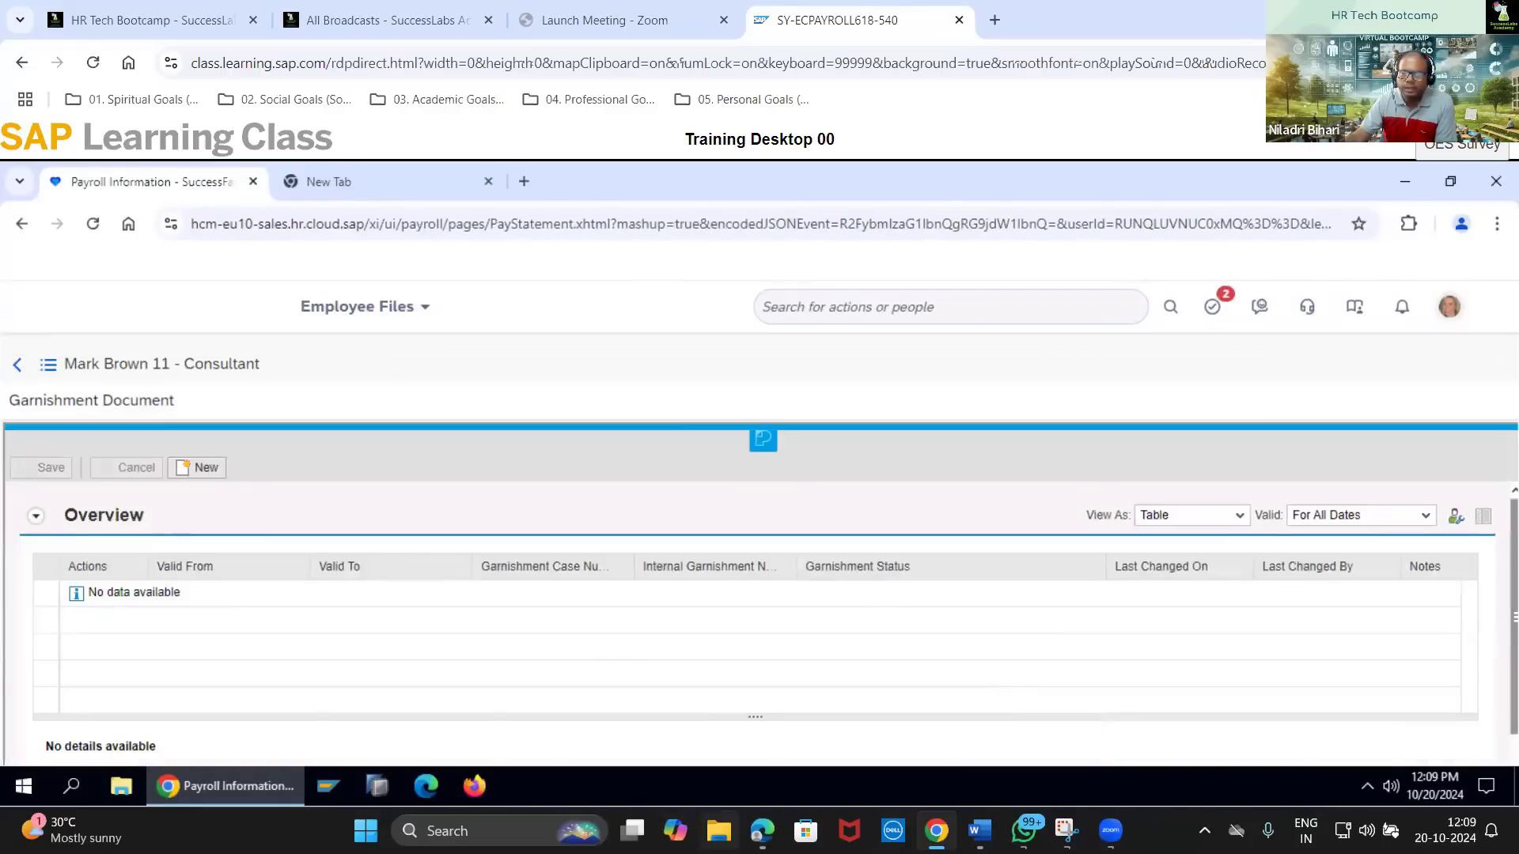
Read the guide's field table for infotype 0194 and create a new Garnishment Document record in SuccessFactors
{"action": "left_click", "coordinate": [762, 831]}
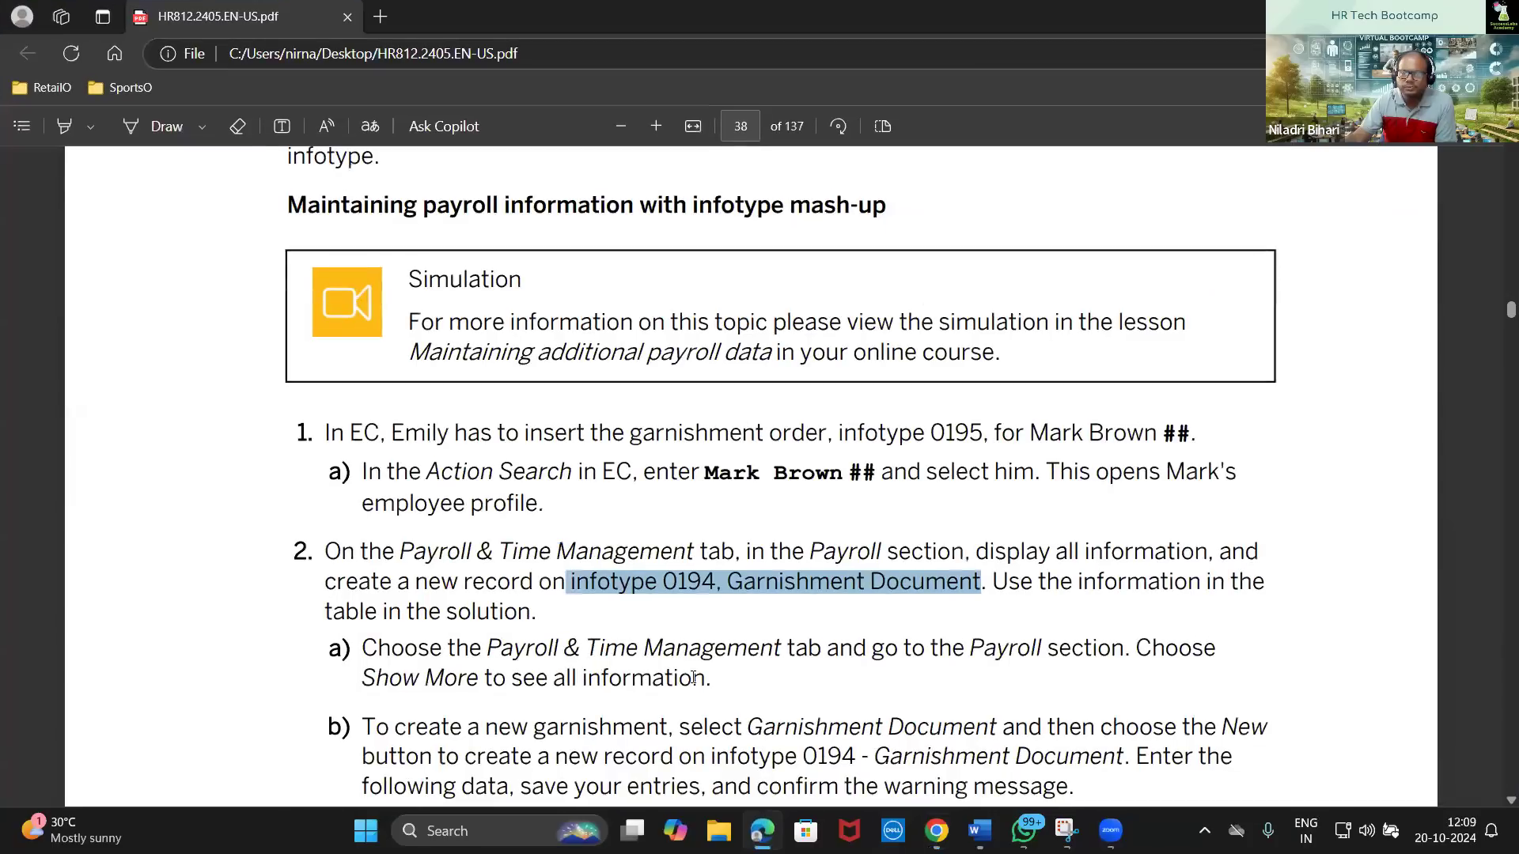
{"action": "scroll", "coordinate": [680, 653], "scroll_direction": "down", "scroll_amount": 4}
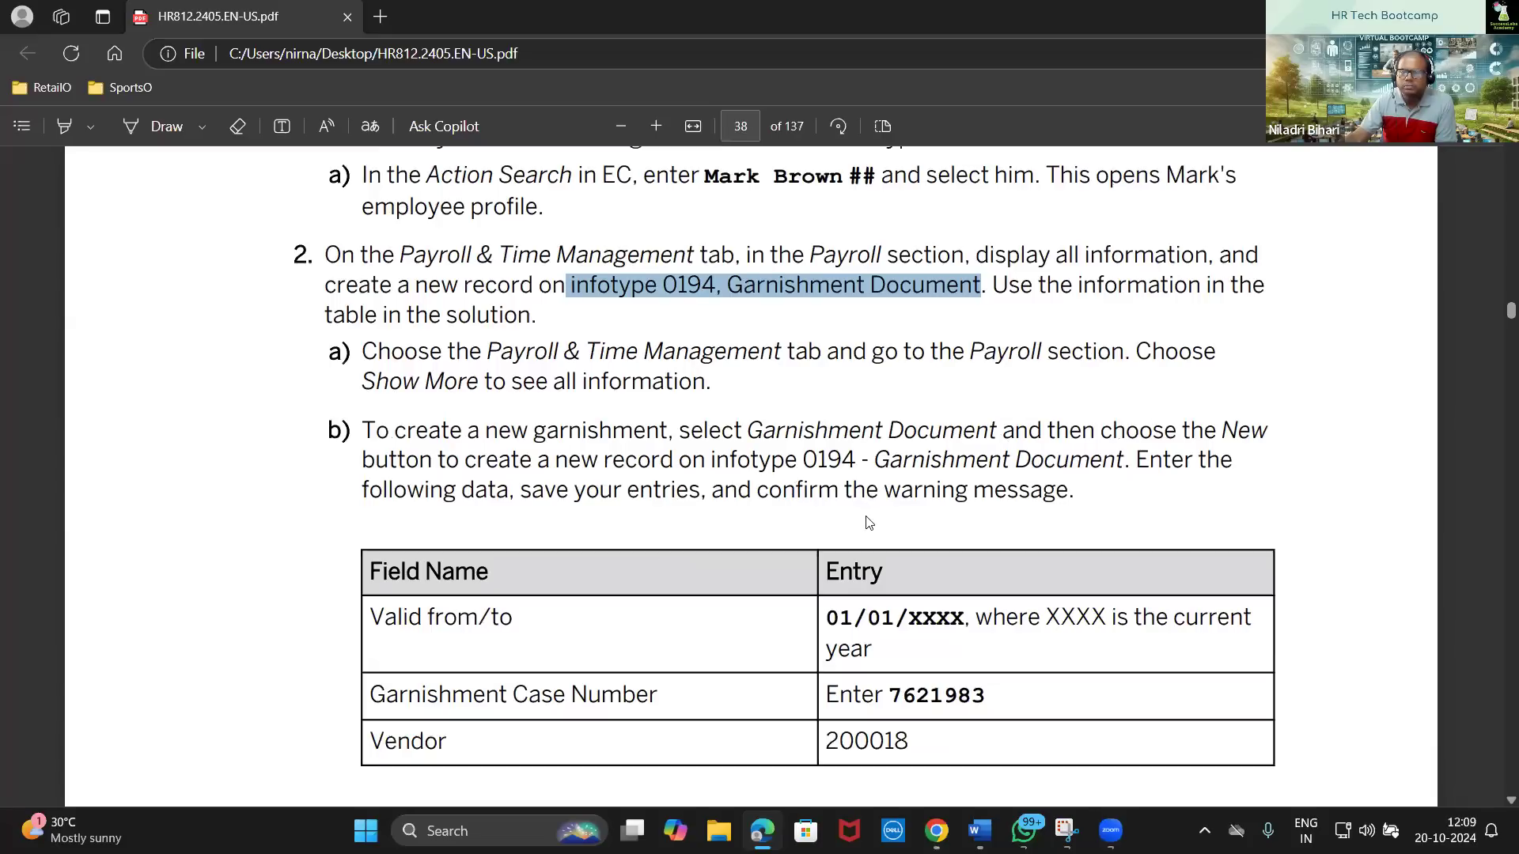
{"action": "scroll", "coordinate": [854, 521], "scroll_direction": "down", "scroll_amount": 1}
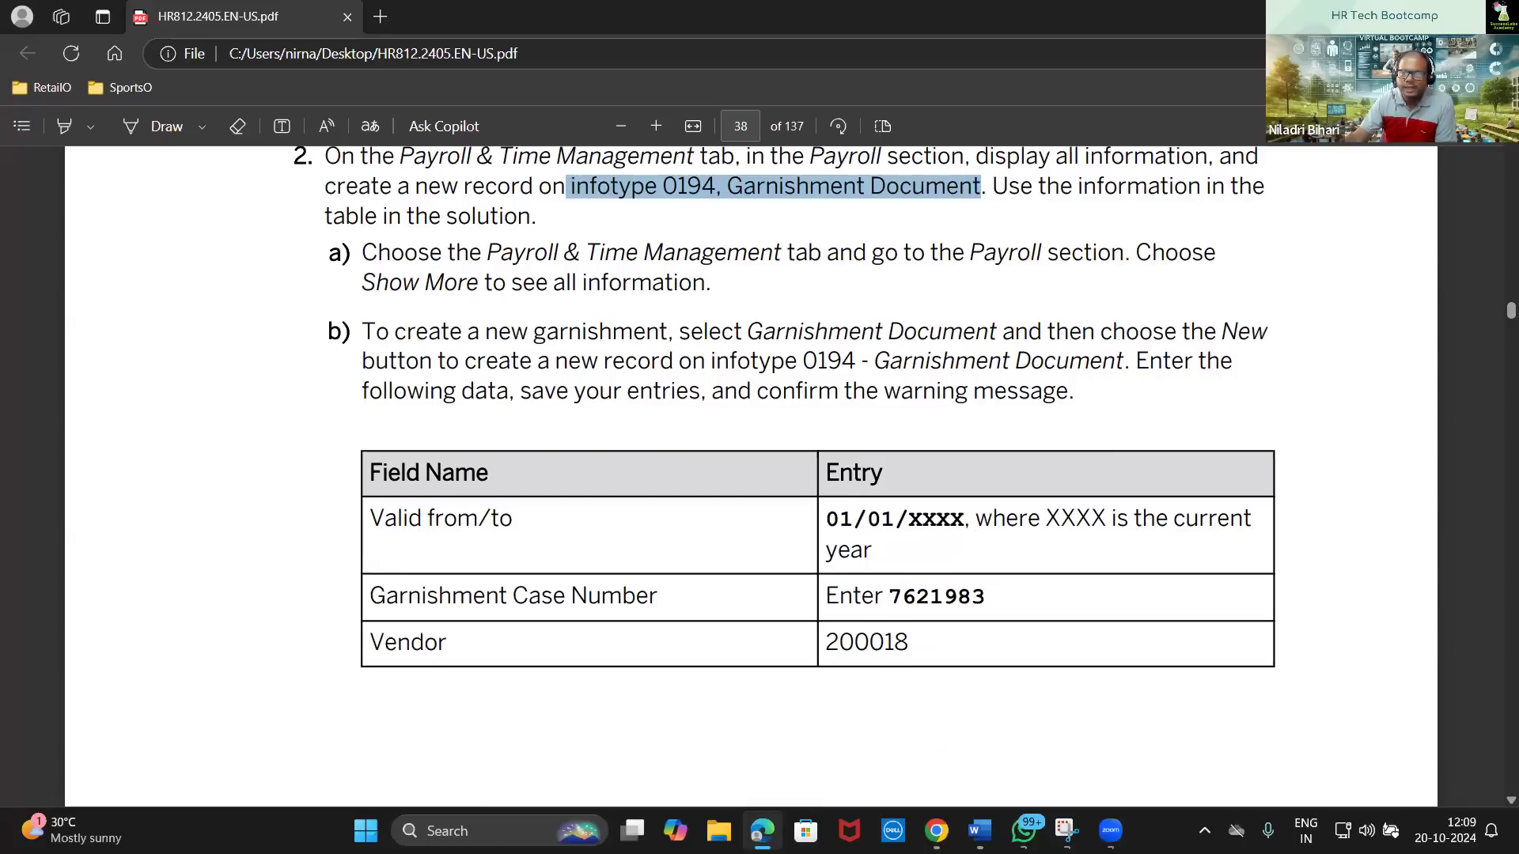
{"action": "left_click", "coordinate": [937, 831]}
{"action": "left_click", "coordinate": [196, 470]}
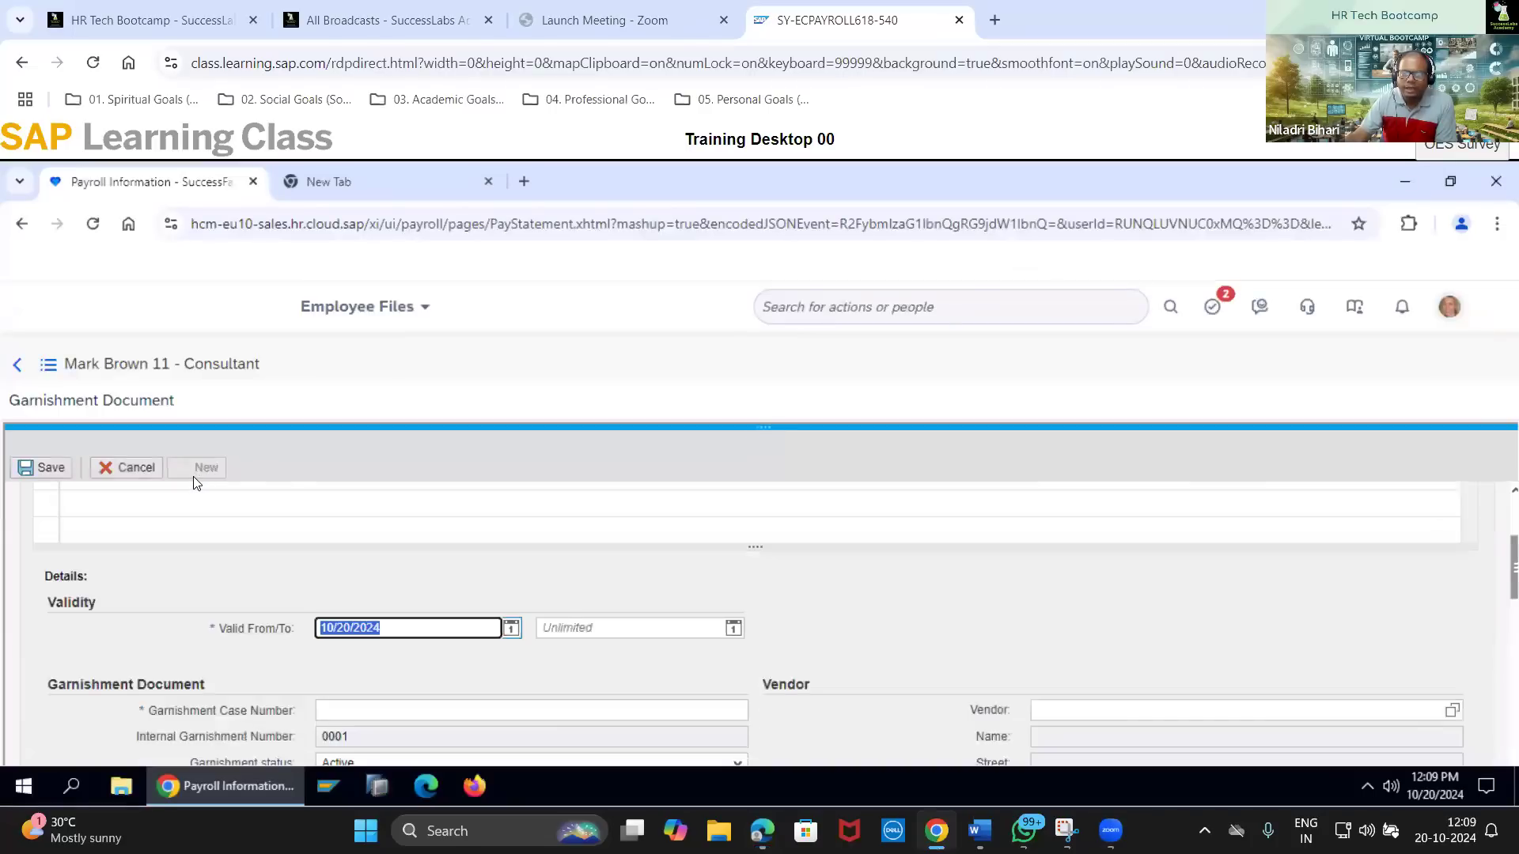
Set the new garnishment record's valid-from date to 01/01/2024, as given in the guide
{"action": "left_click", "coordinate": [762, 831]}
{"action": "left_click", "coordinate": [762, 831]}
{"action": "type", "text": "01/01/2024"}
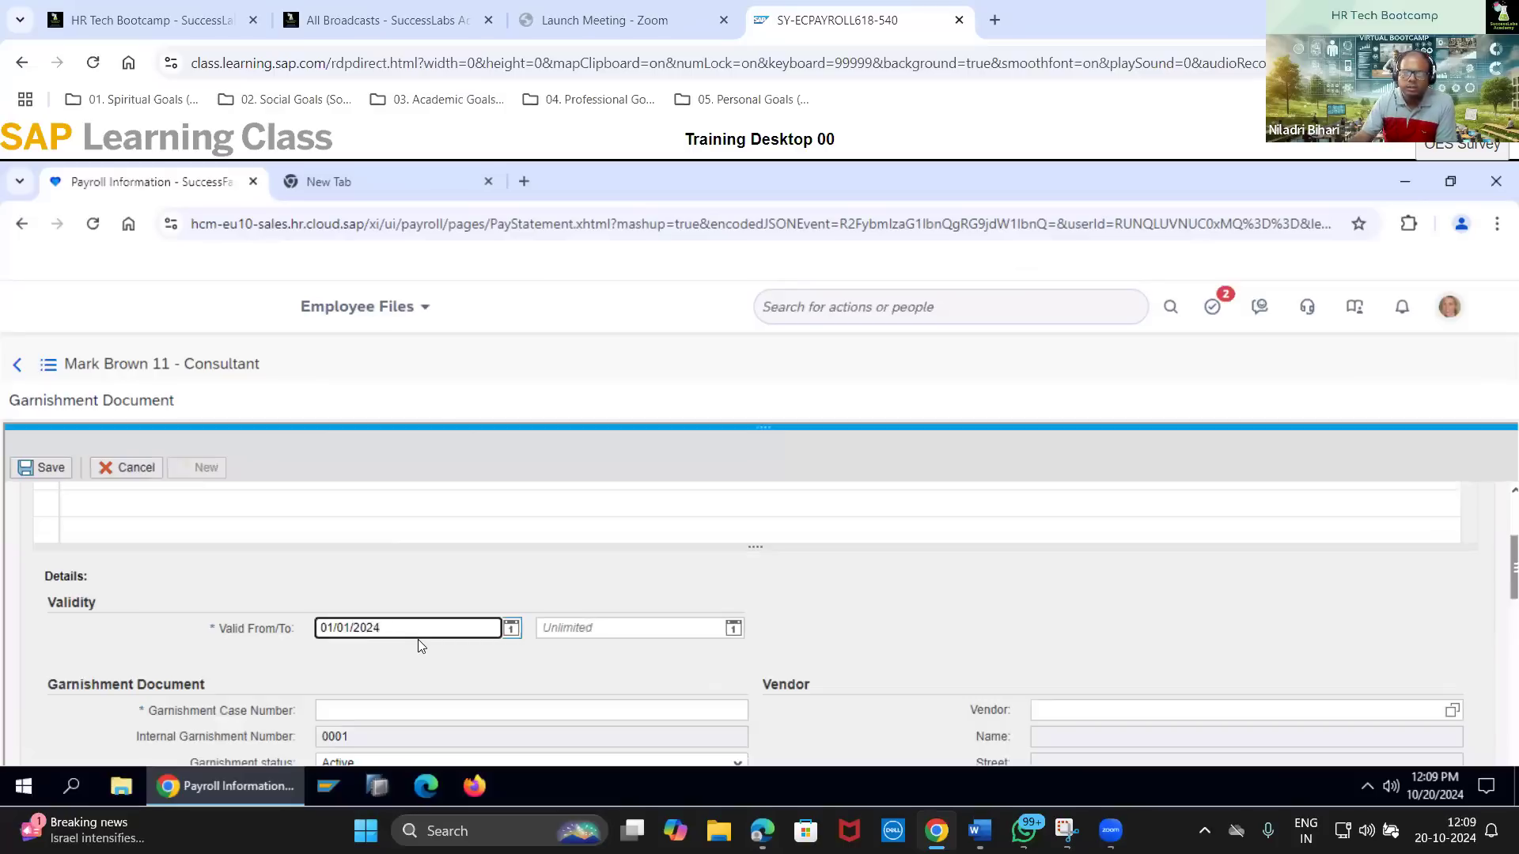
Enter the garnishment case number from the guide and check which vendor entry the guide specifies
{"action": "left_click", "coordinate": [424, 715]}
{"action": "left_click", "coordinate": [762, 830]}
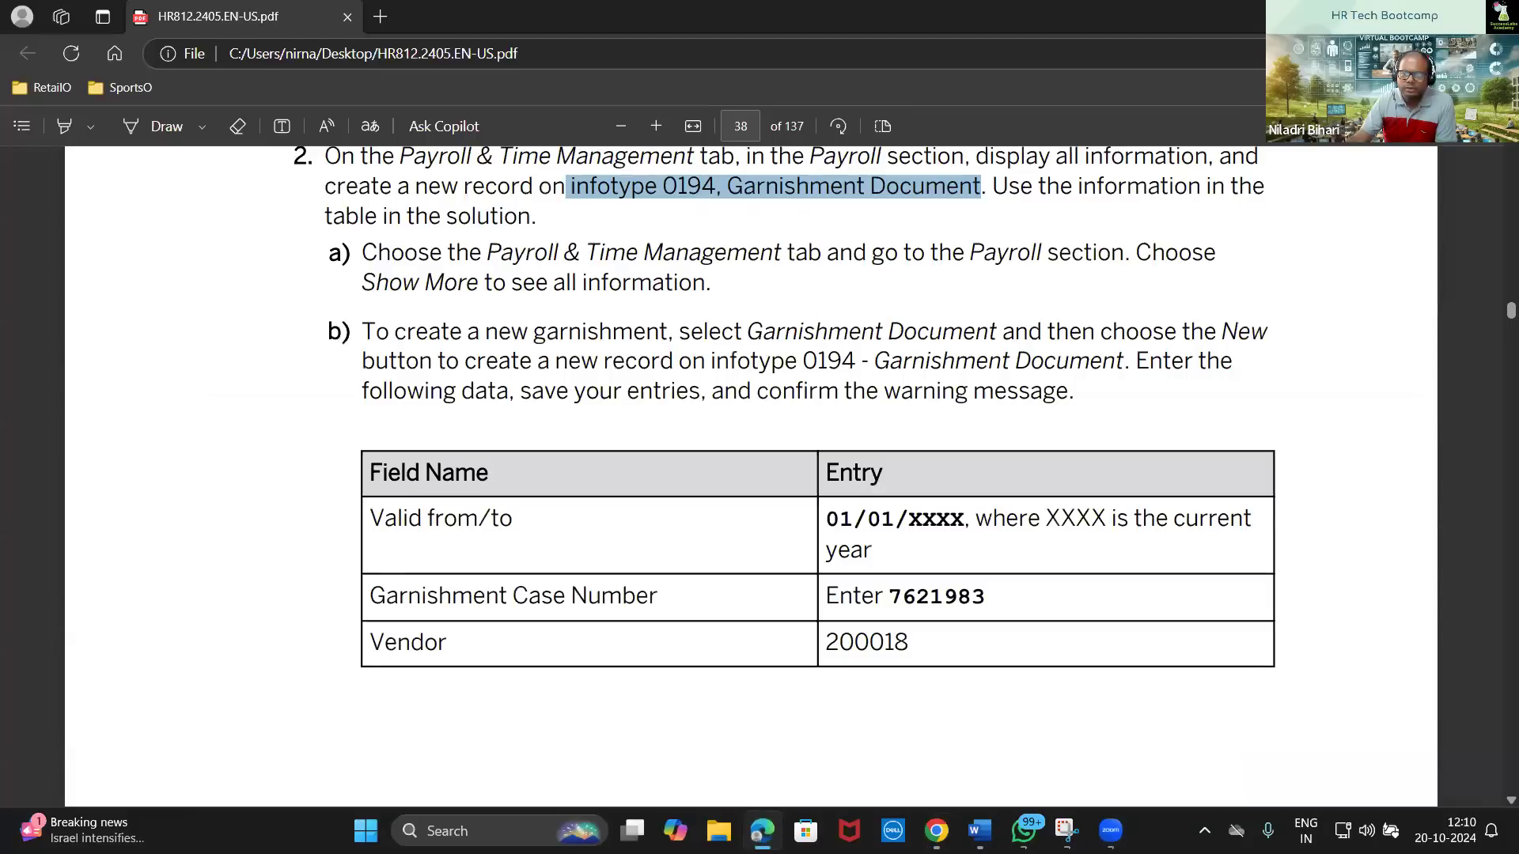
{"action": "key", "text": "alt+Tab"}
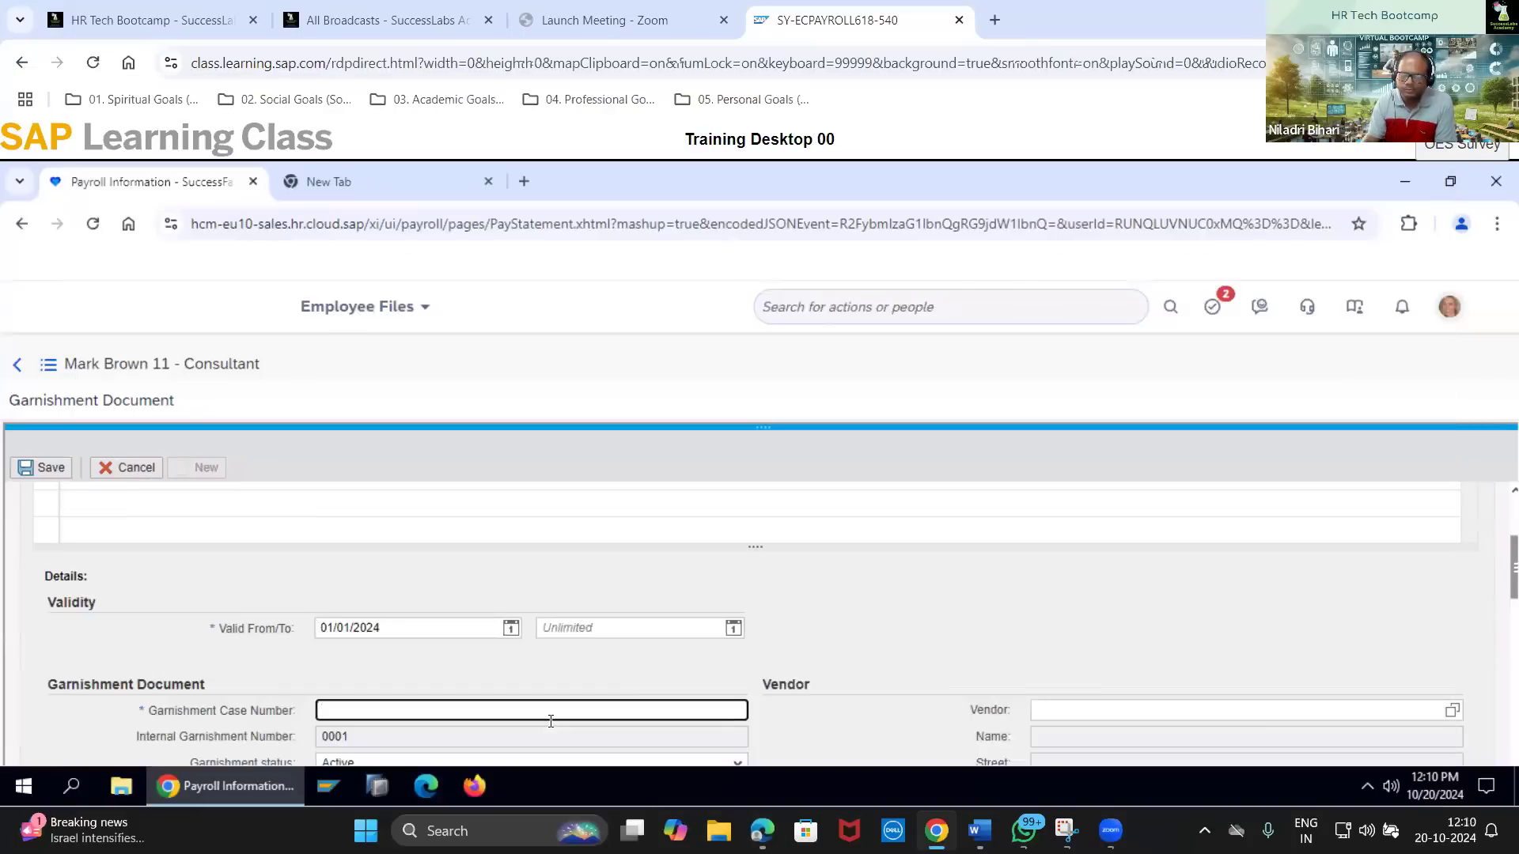
{"action": "type", "text": "7621"}
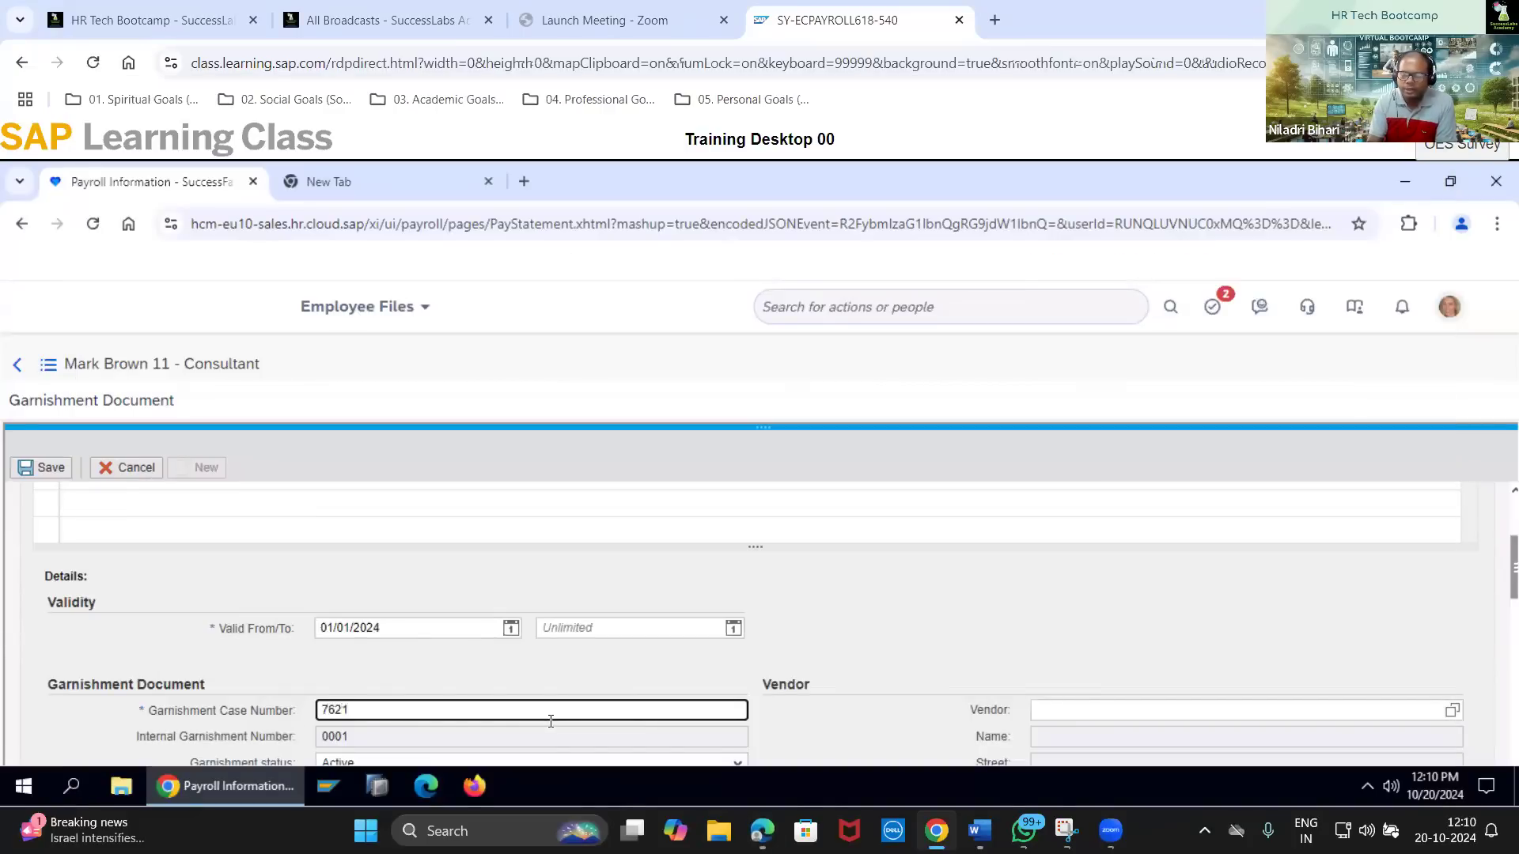
{"action": "type", "text": "983"}
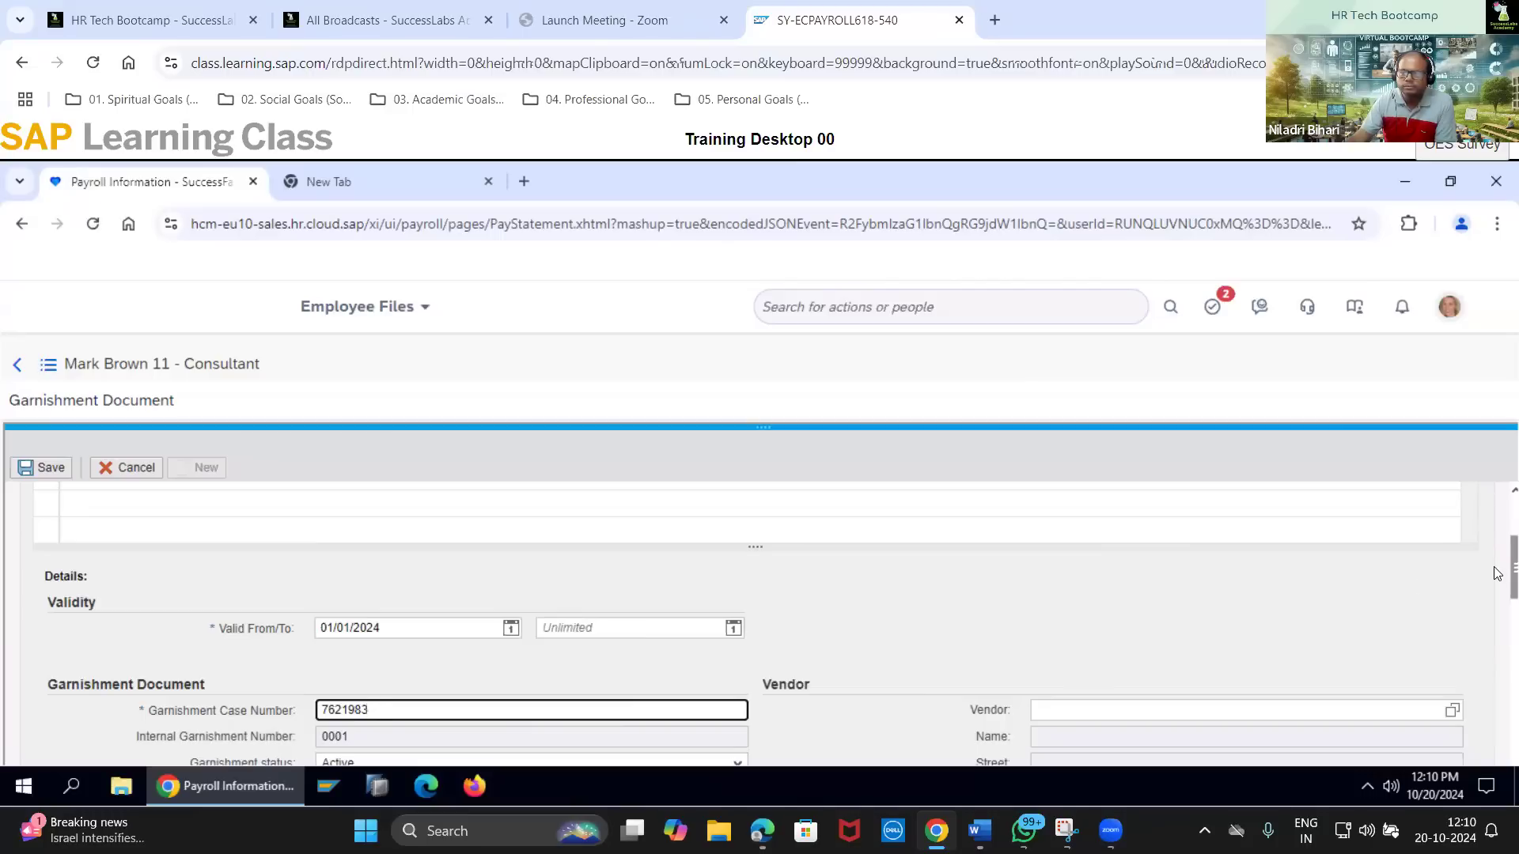
{"action": "scroll", "coordinate": [1497, 587], "scroll_direction": "down", "scroll_amount": 1}
{"action": "scroll", "coordinate": [1497, 587], "scroll_direction": "down", "scroll_amount": 3}
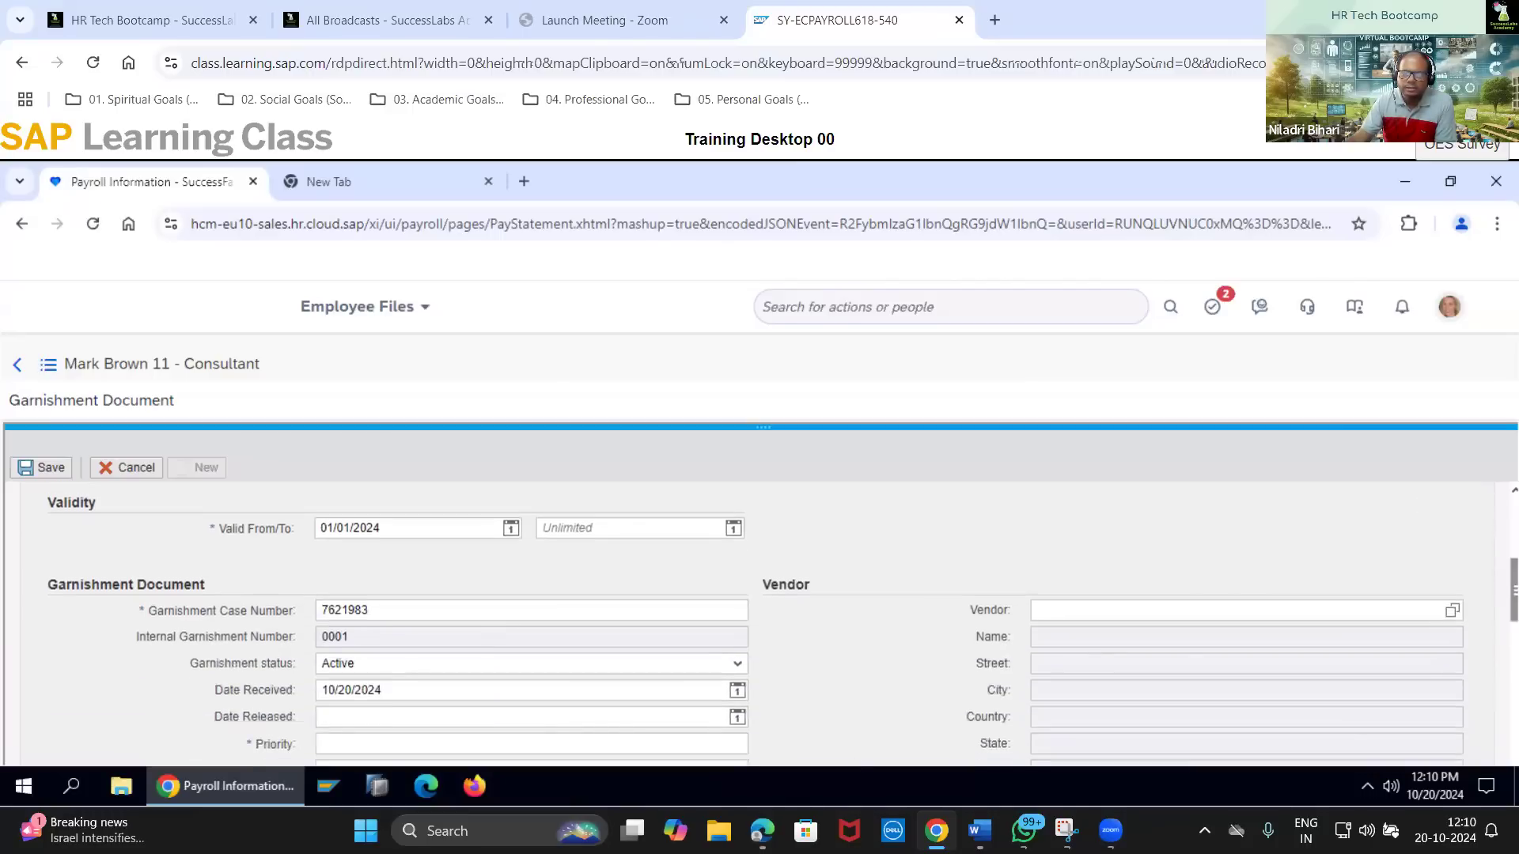
{"action": "left_click", "coordinate": [762, 831]}
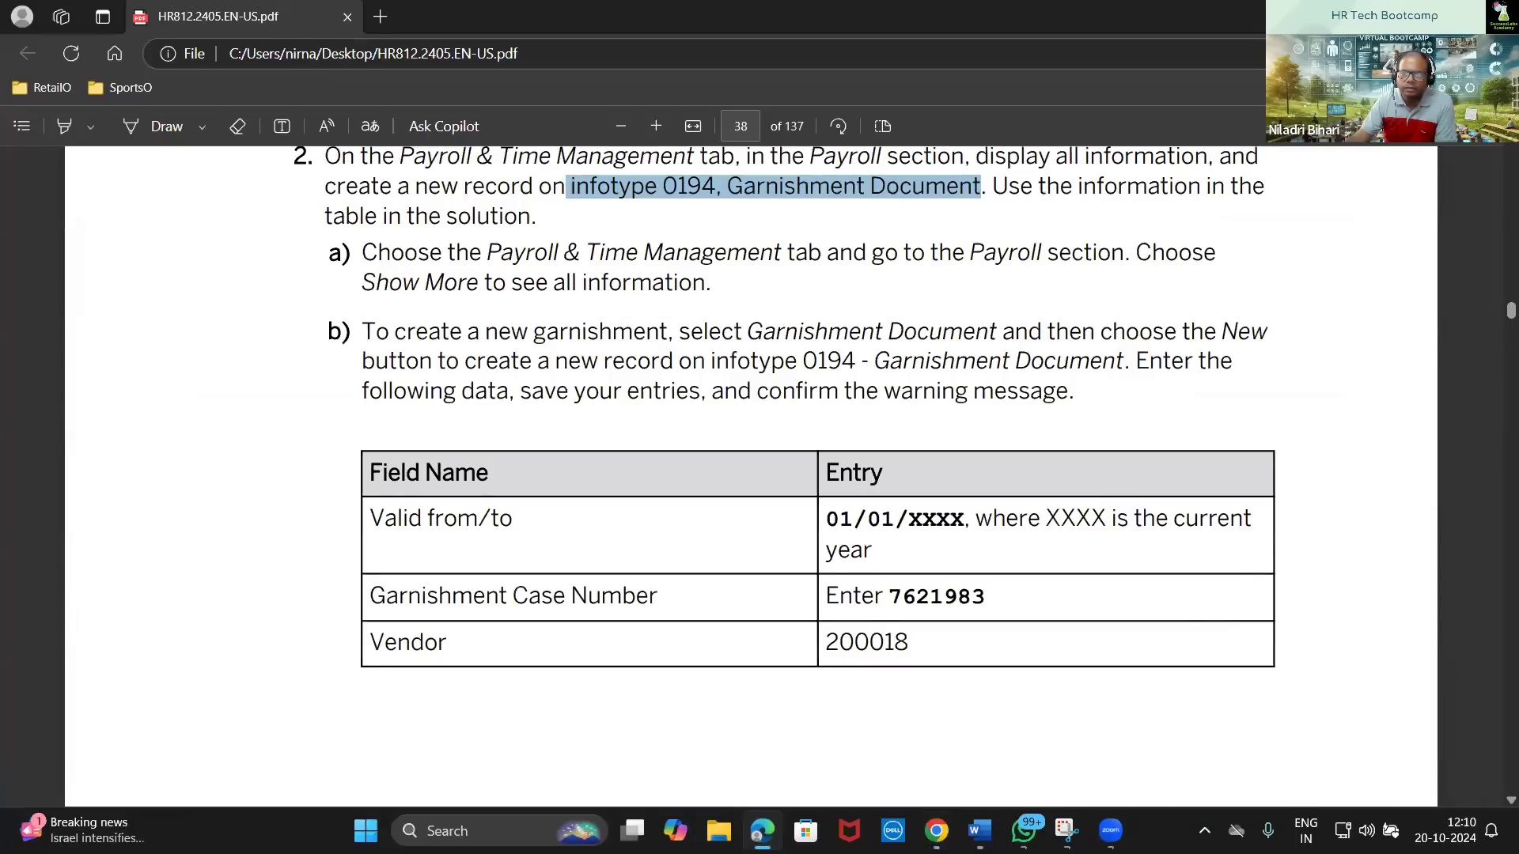
{"action": "left_click", "coordinate": [762, 831]}
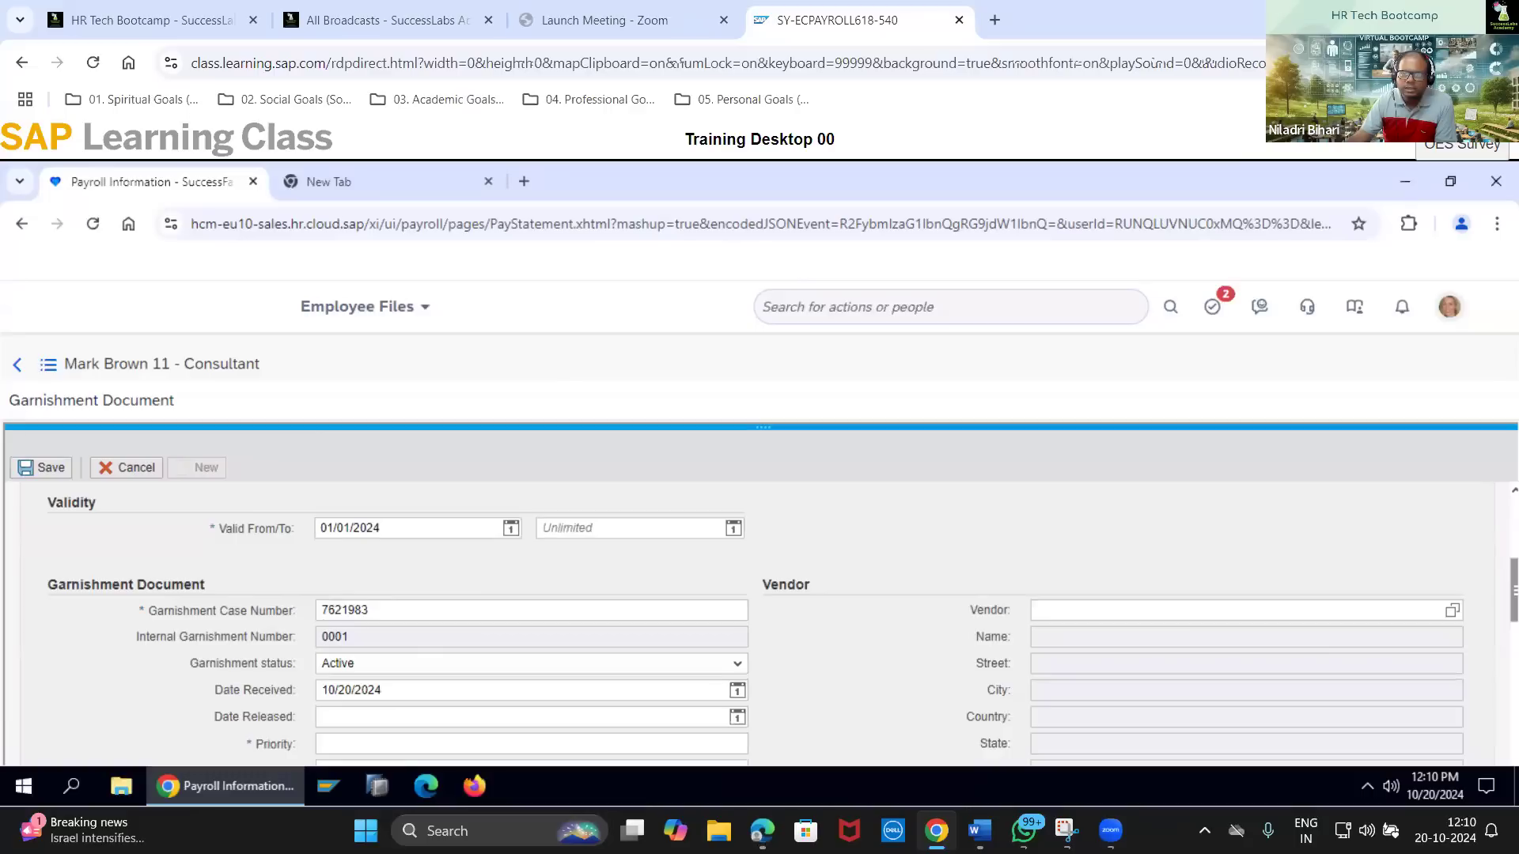
{"action": "left_click", "coordinate": [1455, 613]}
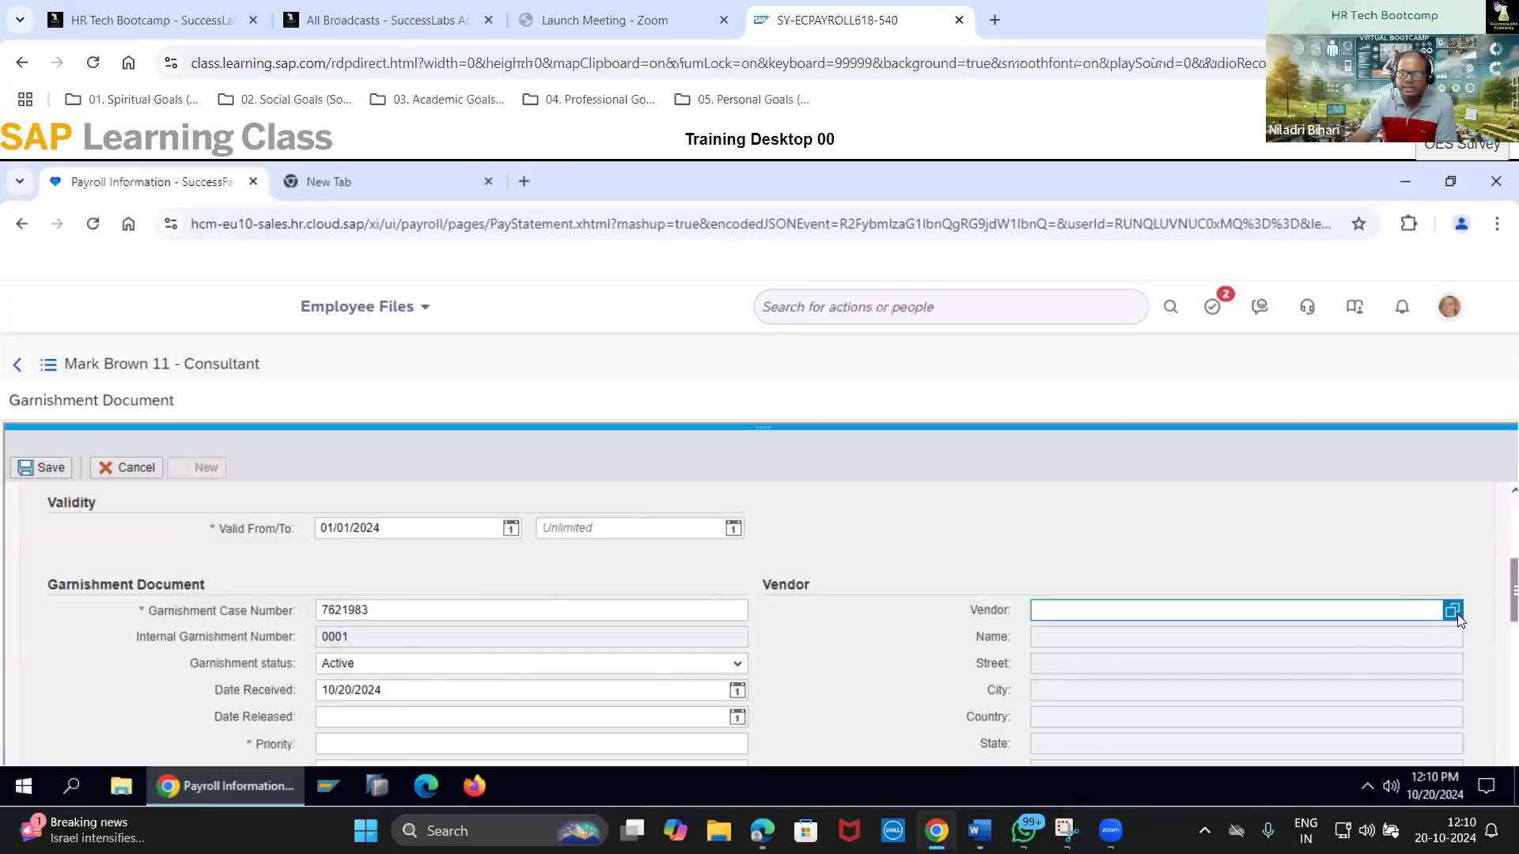
{"action": "left_click", "coordinate": [1453, 614]}
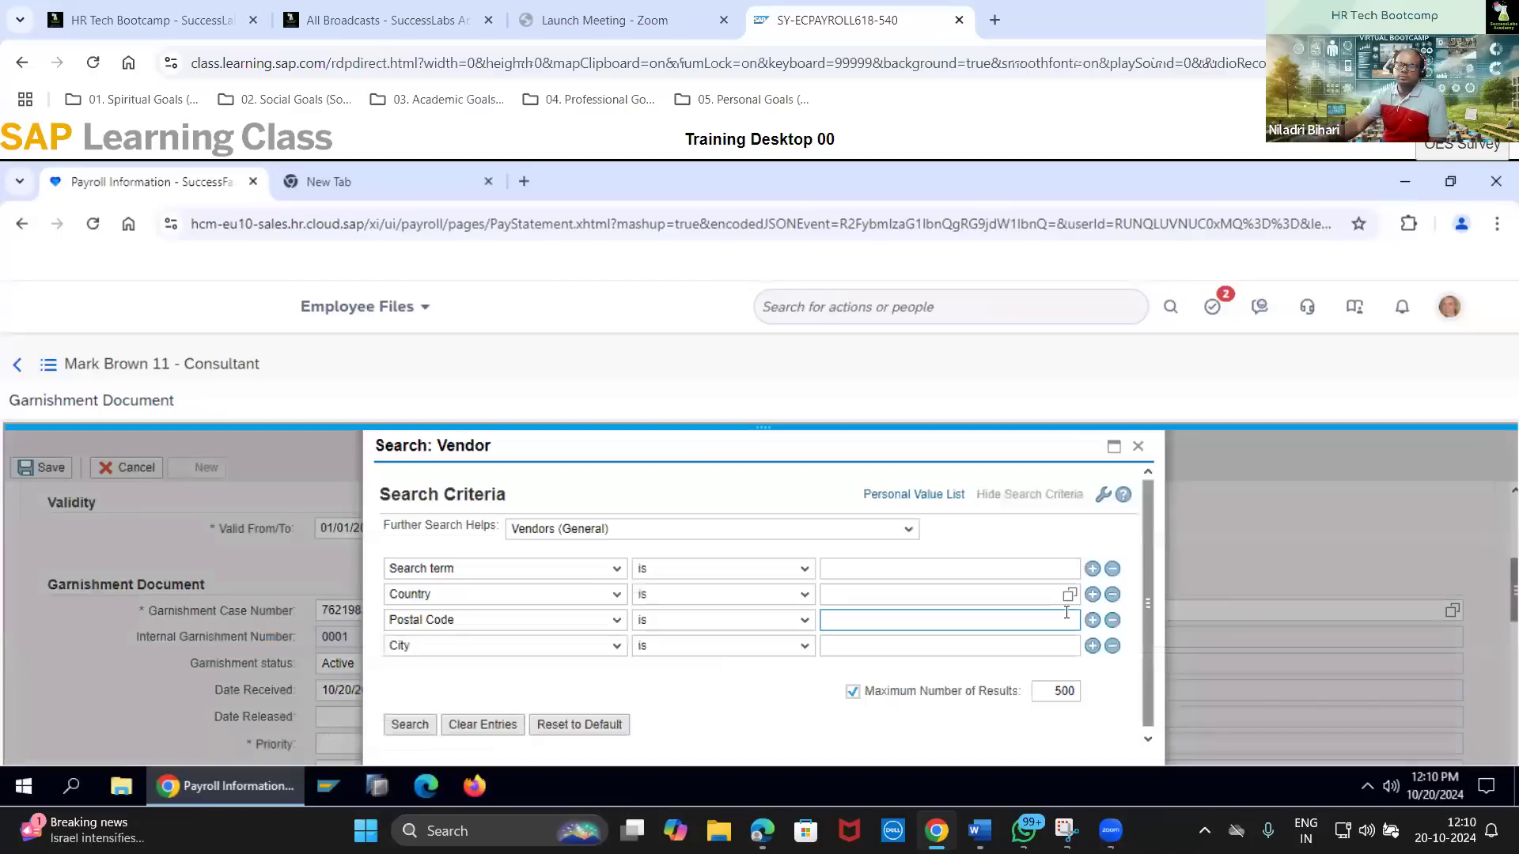
{"action": "left_click", "coordinate": [1140, 448]}
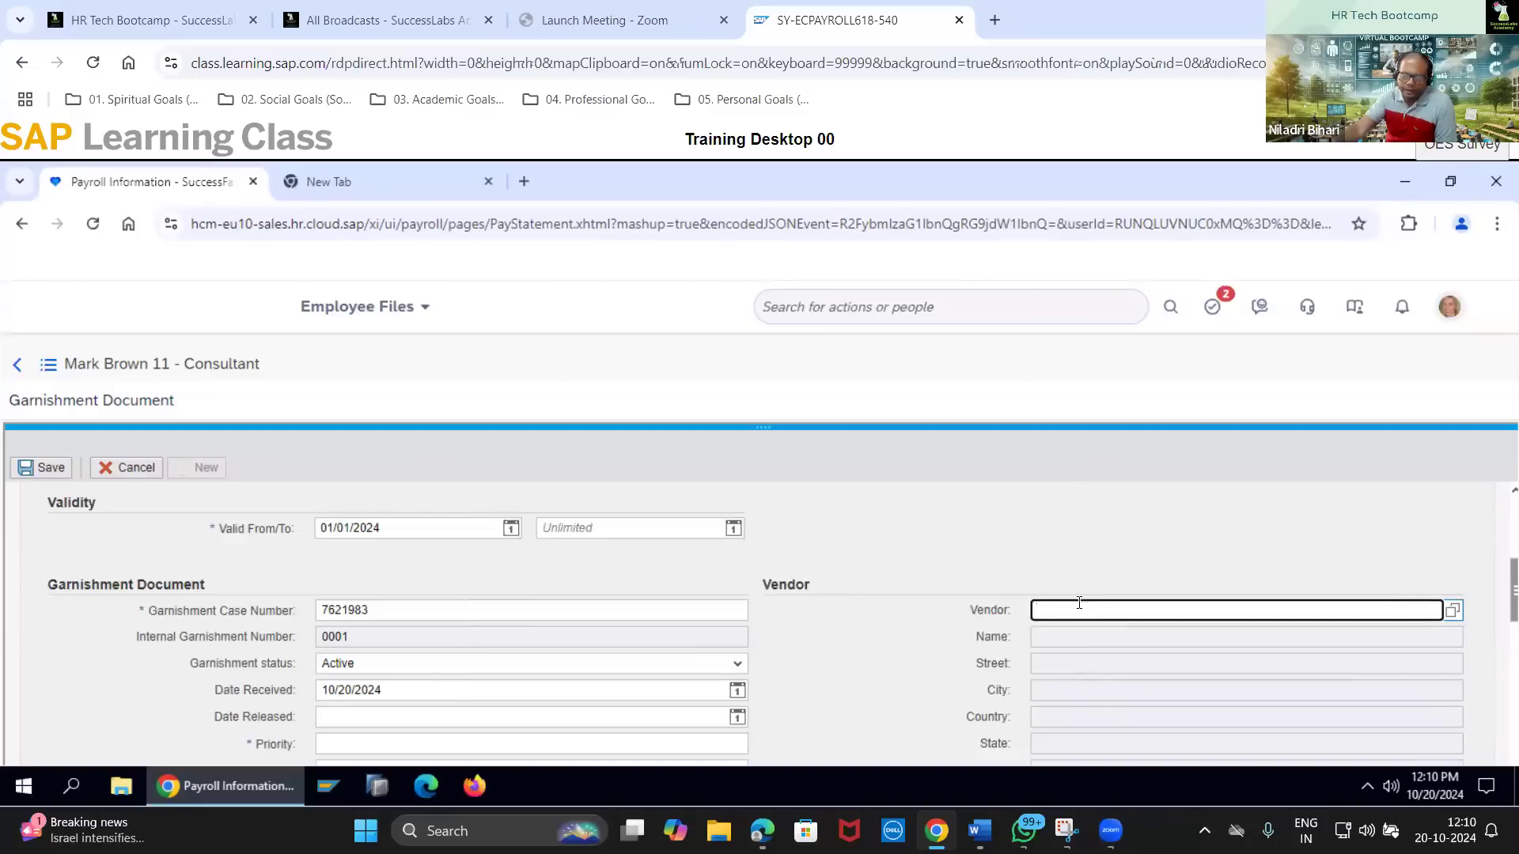
Set the garnishment document's vendor to 200018, checking it against the guide, and load the vendor's details
{"action": "type", "text": "2001"}
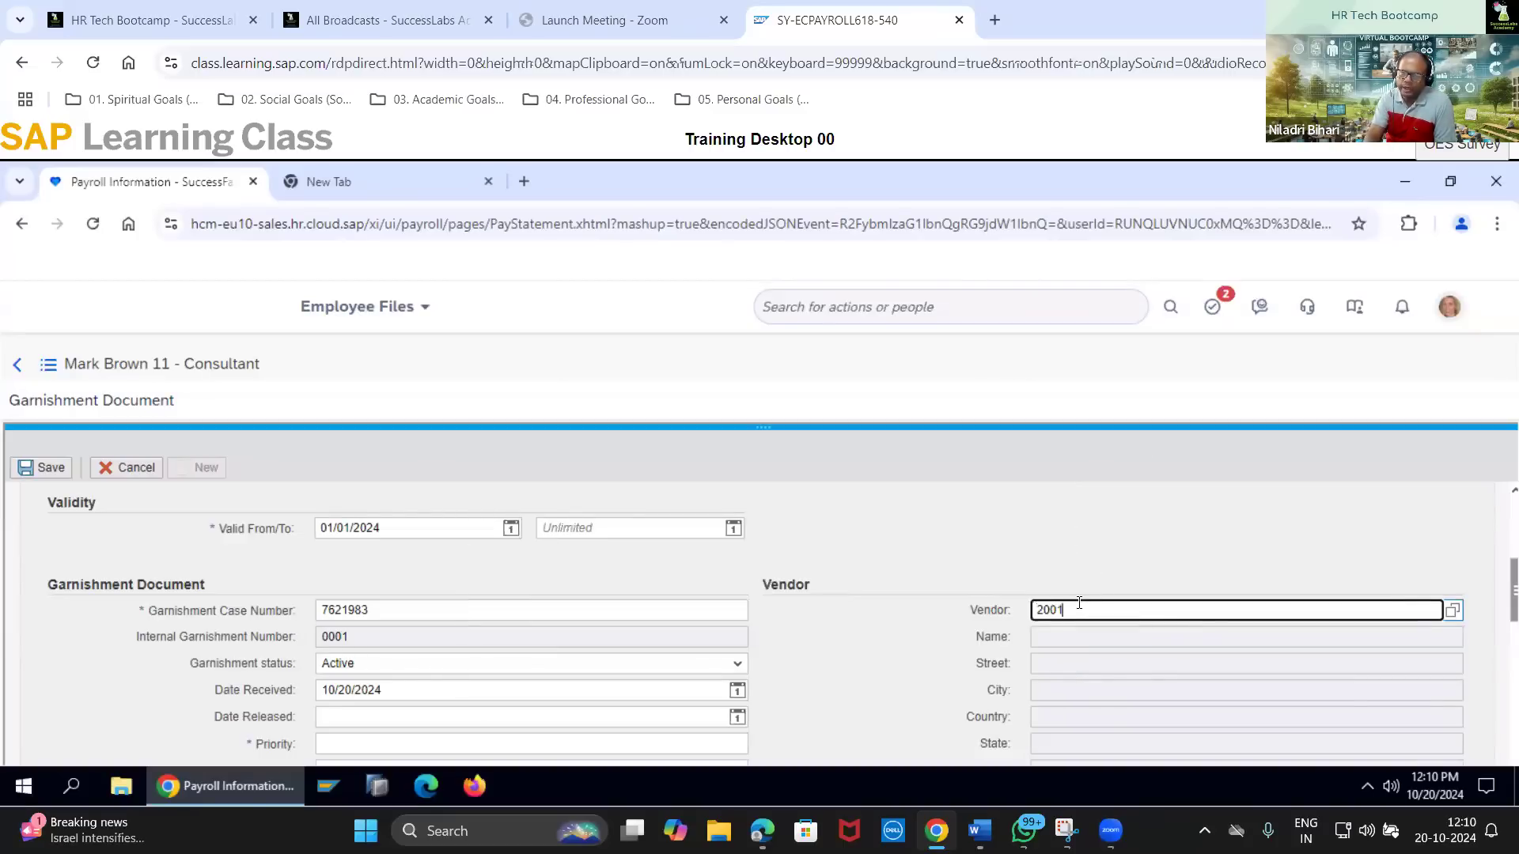
{"action": "type", "text": "8"}
{"action": "left_click", "coordinate": [763, 831]}
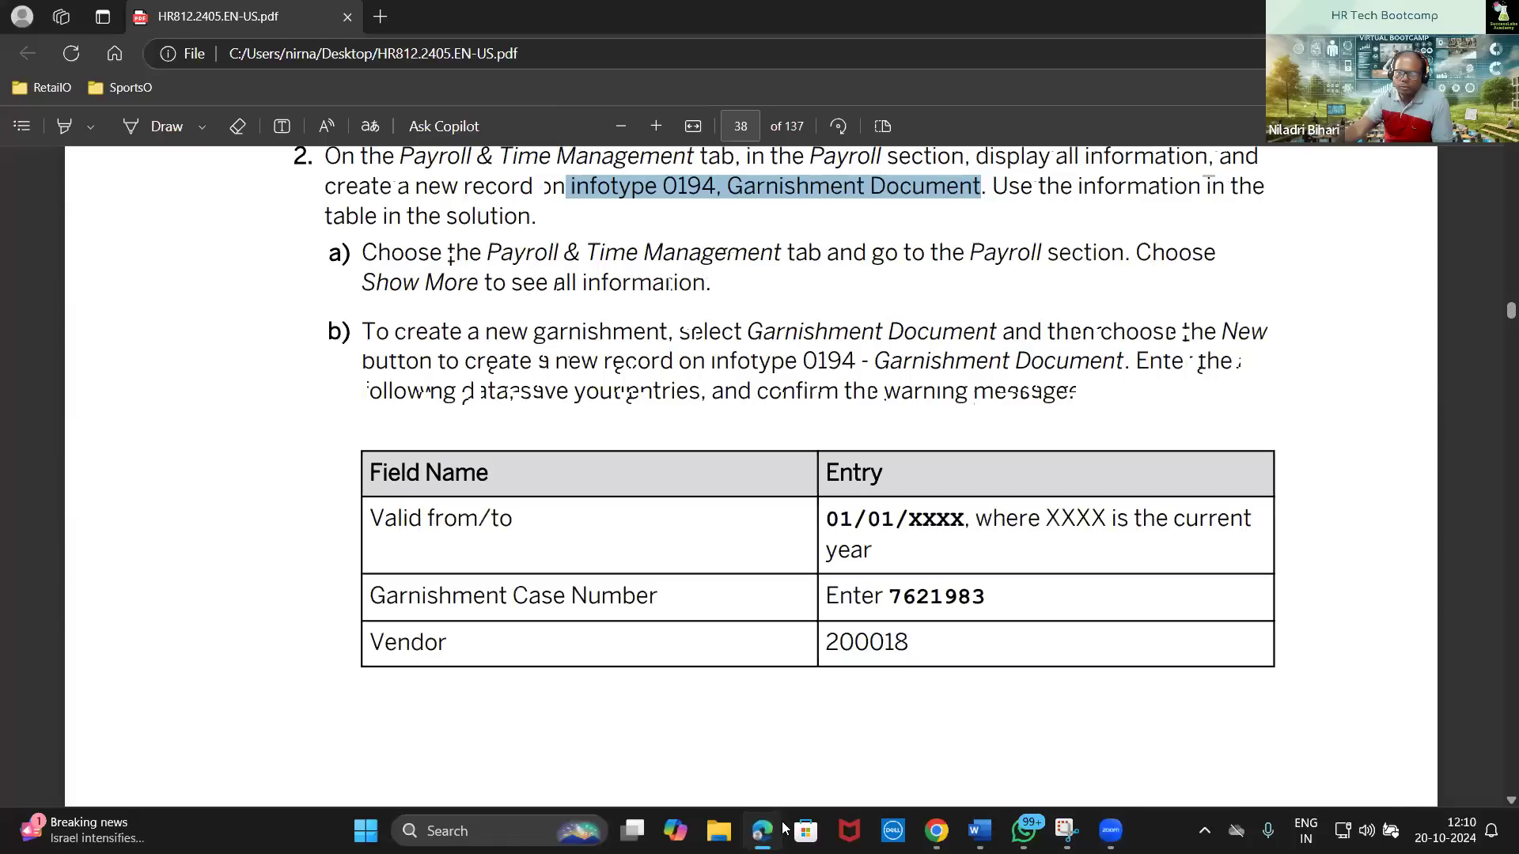
{"action": "left_click", "coordinate": [781, 829]}
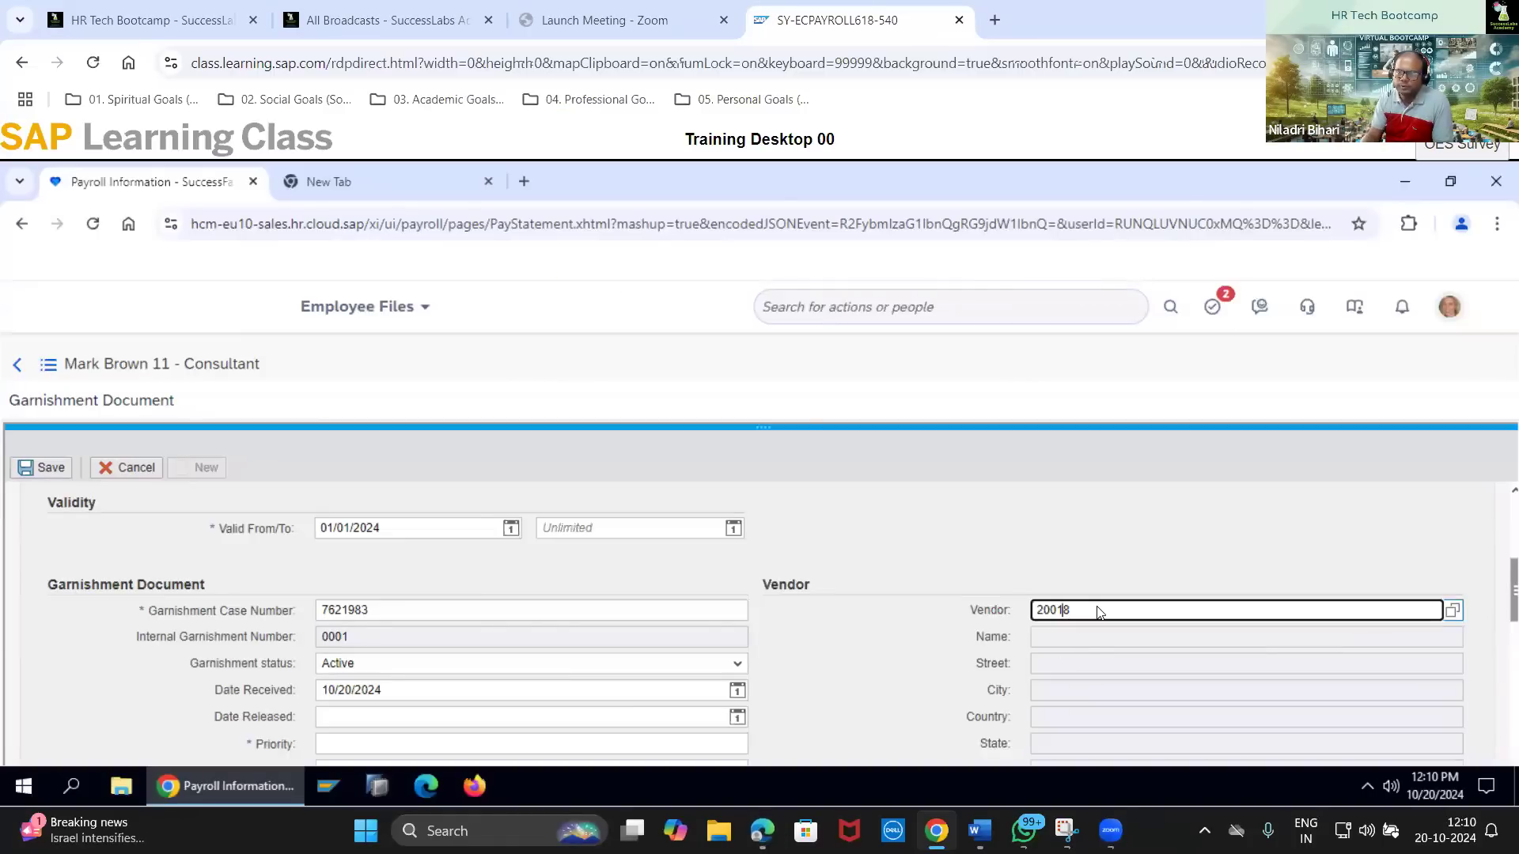
{"action": "type", "text": "0"}
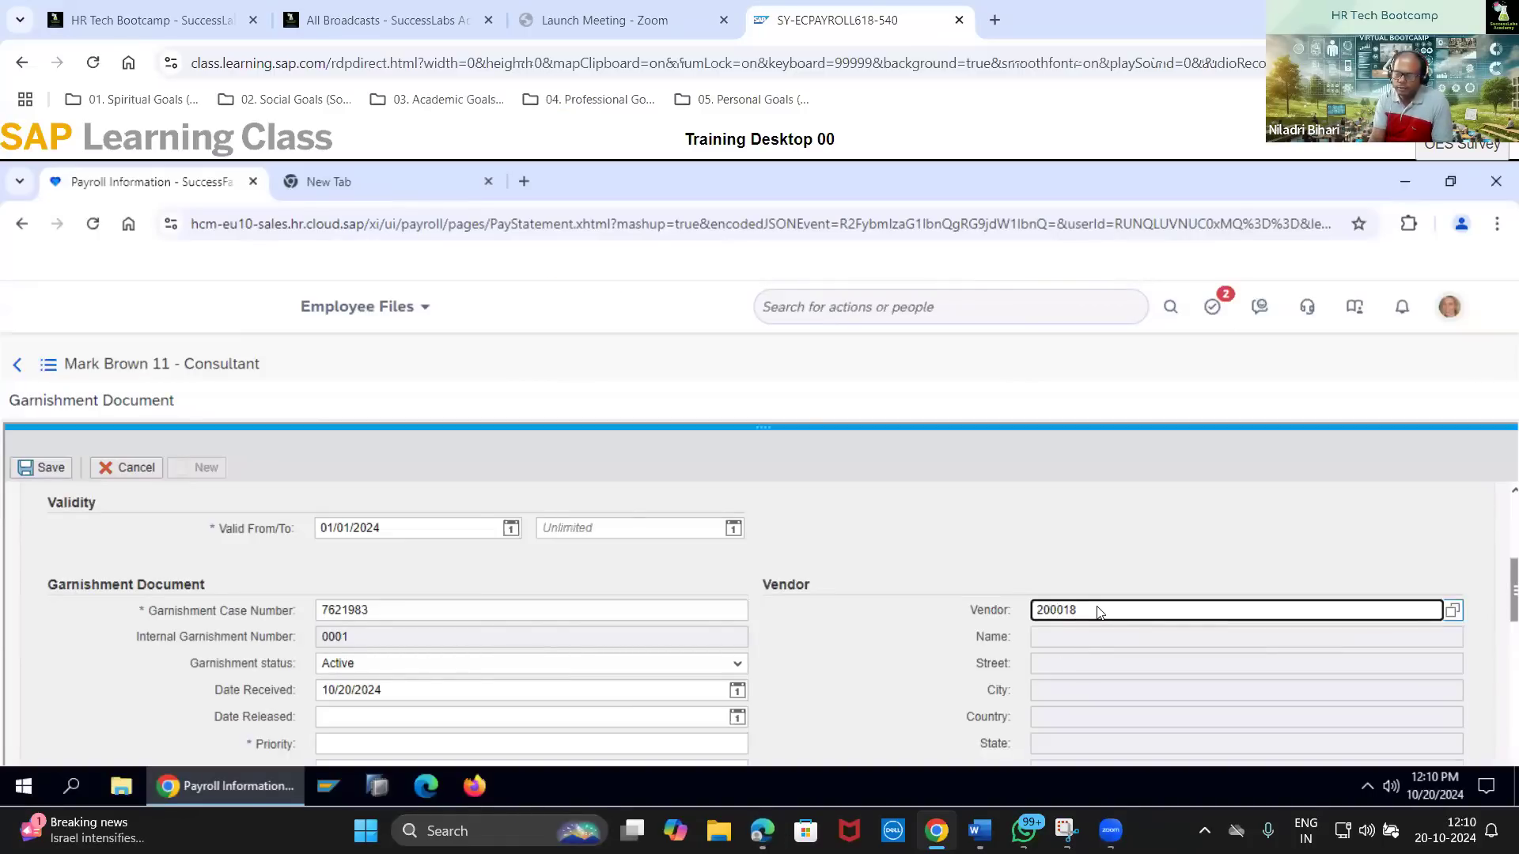
{"action": "key", "text": "Return"}
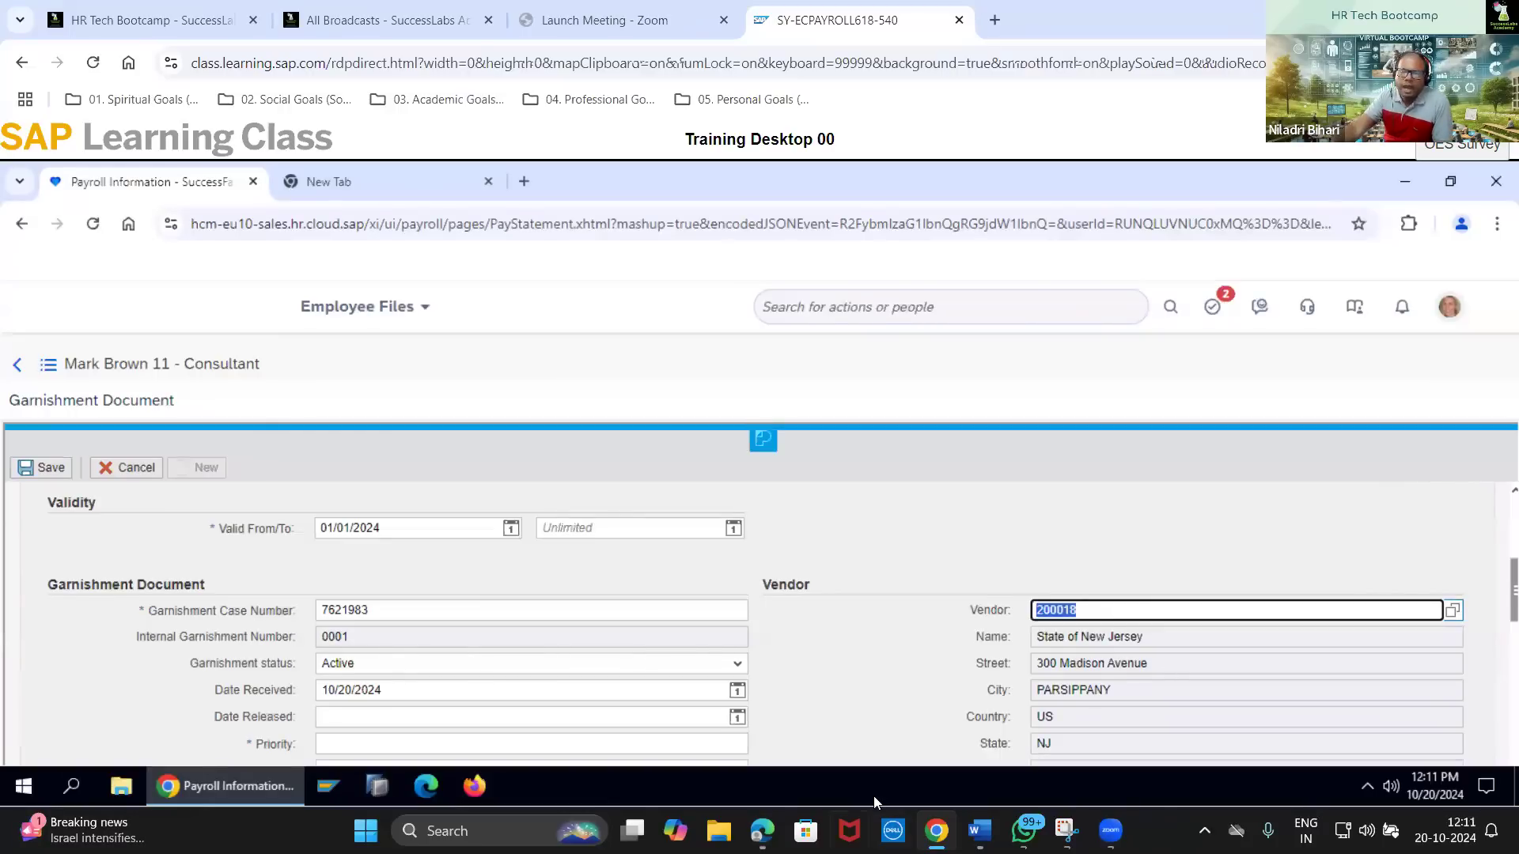
Check the remaining field entries on the guide's following page and set Date Received to 10/14/2024
{"action": "key", "text": "alt+Tab"}
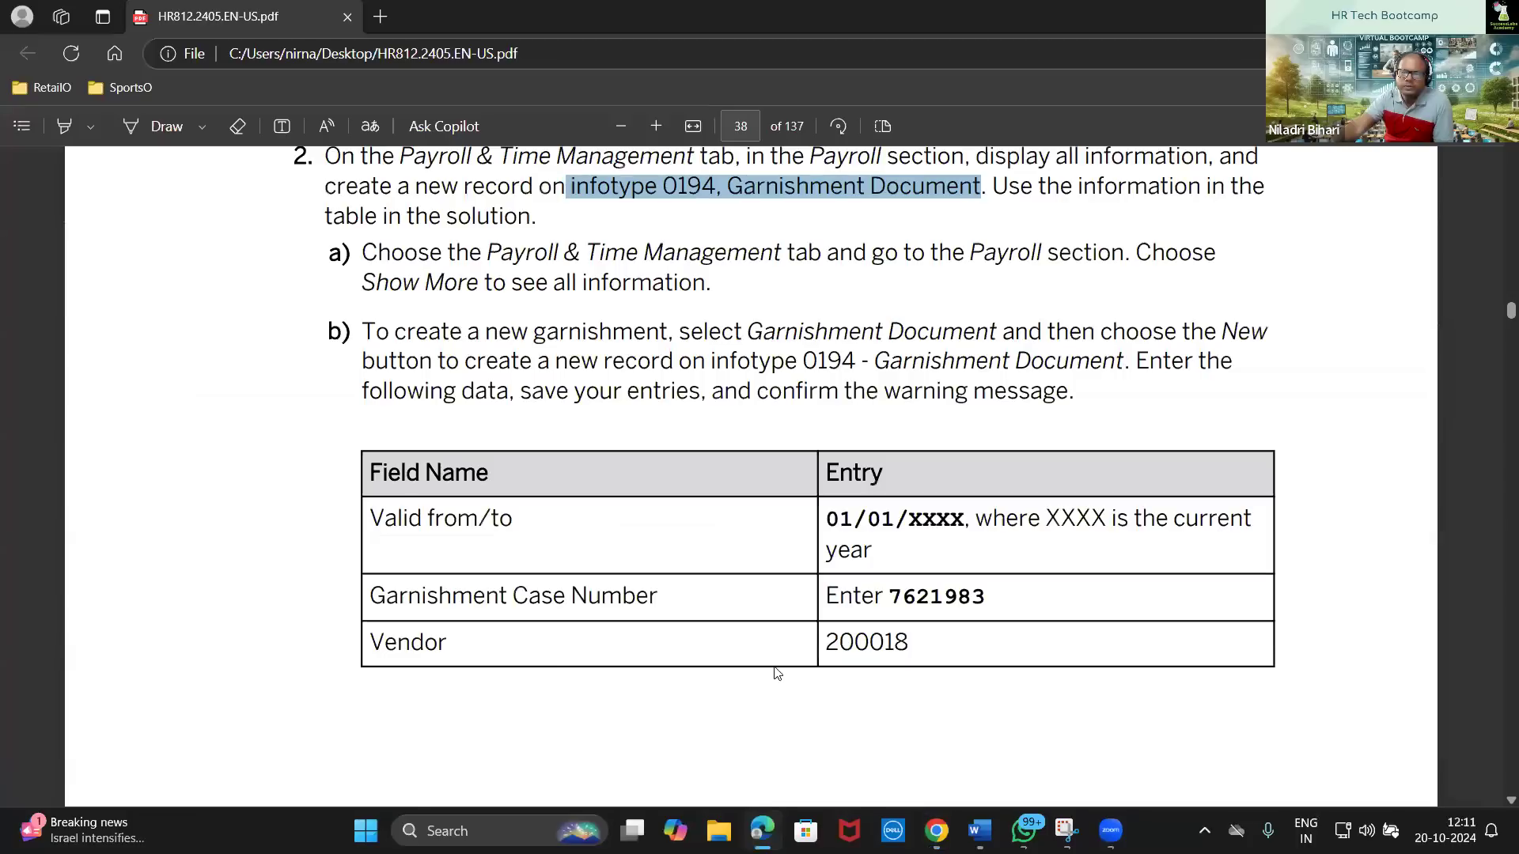
{"action": "scroll", "coordinate": [791, 641], "scroll_direction": "down", "scroll_amount": 5}
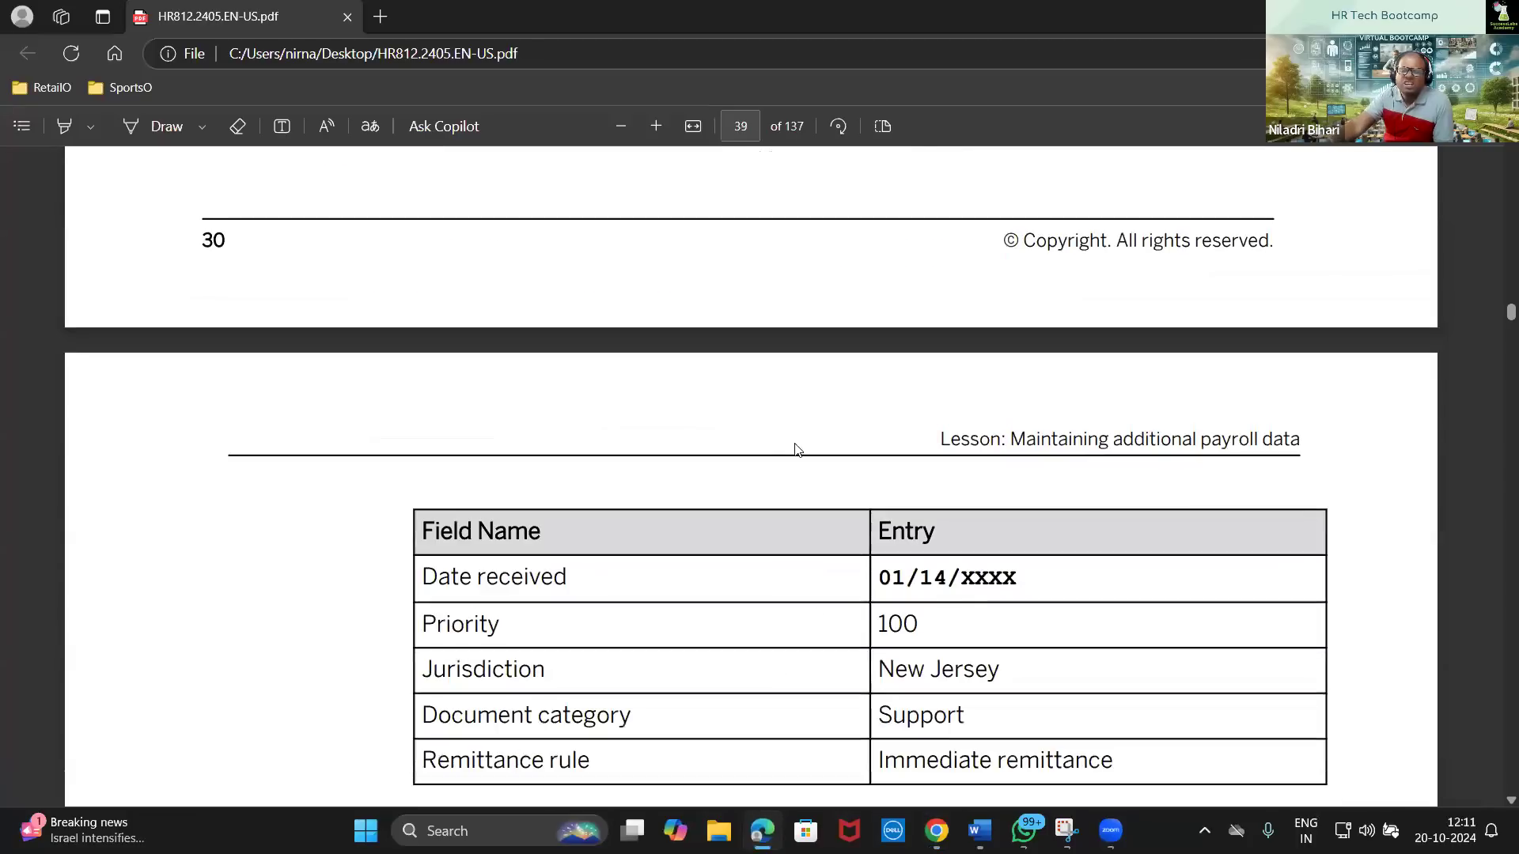
{"action": "scroll", "coordinate": [818, 614], "scroll_direction": "down", "scroll_amount": 3}
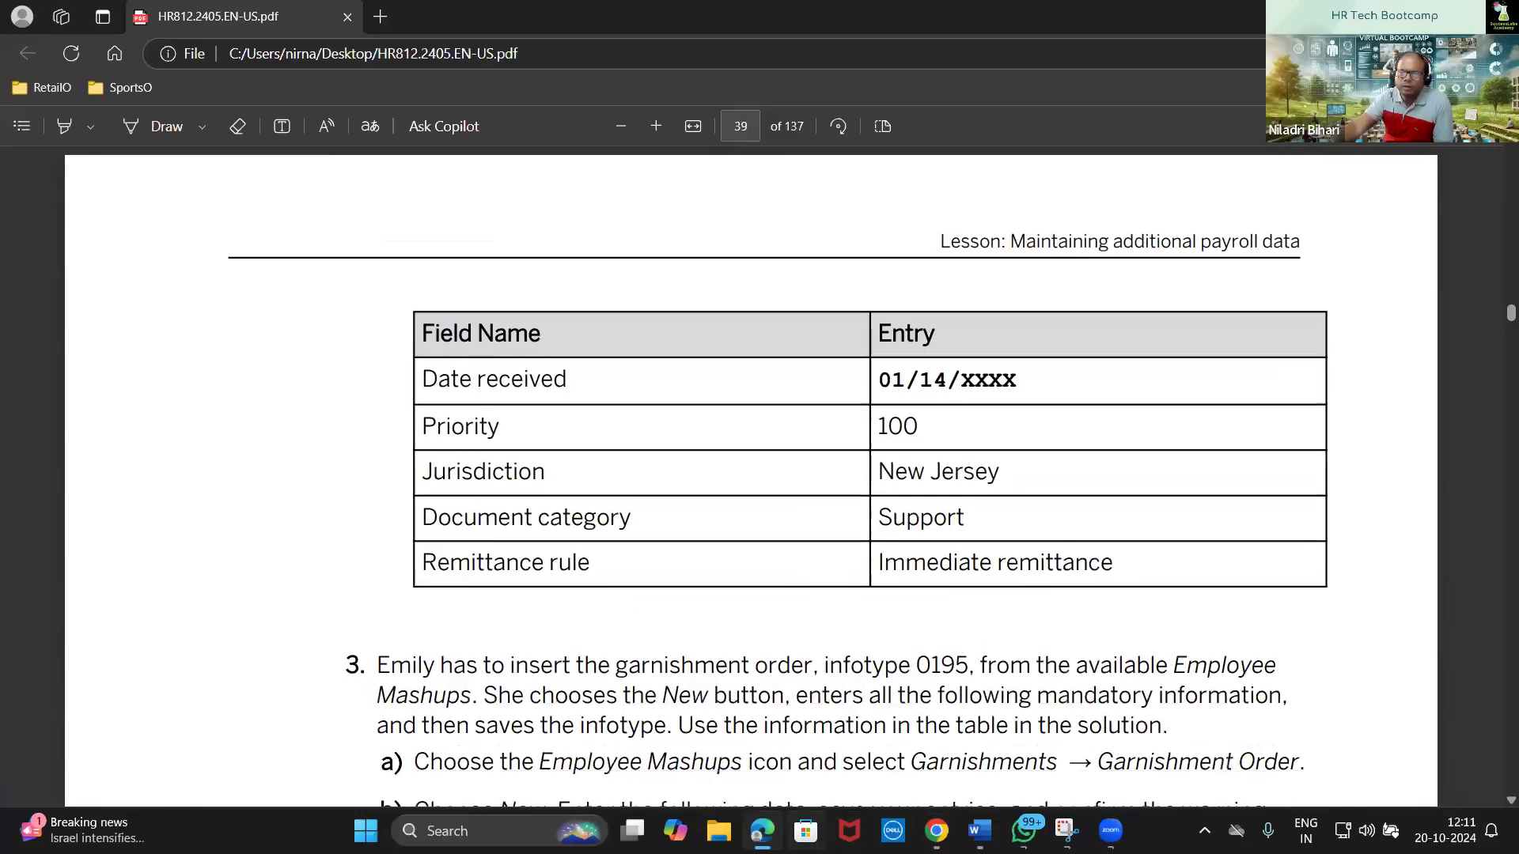
{"action": "mouse_move", "coordinate": [761, 833]}
{"action": "left_click", "coordinate": [936, 831]}
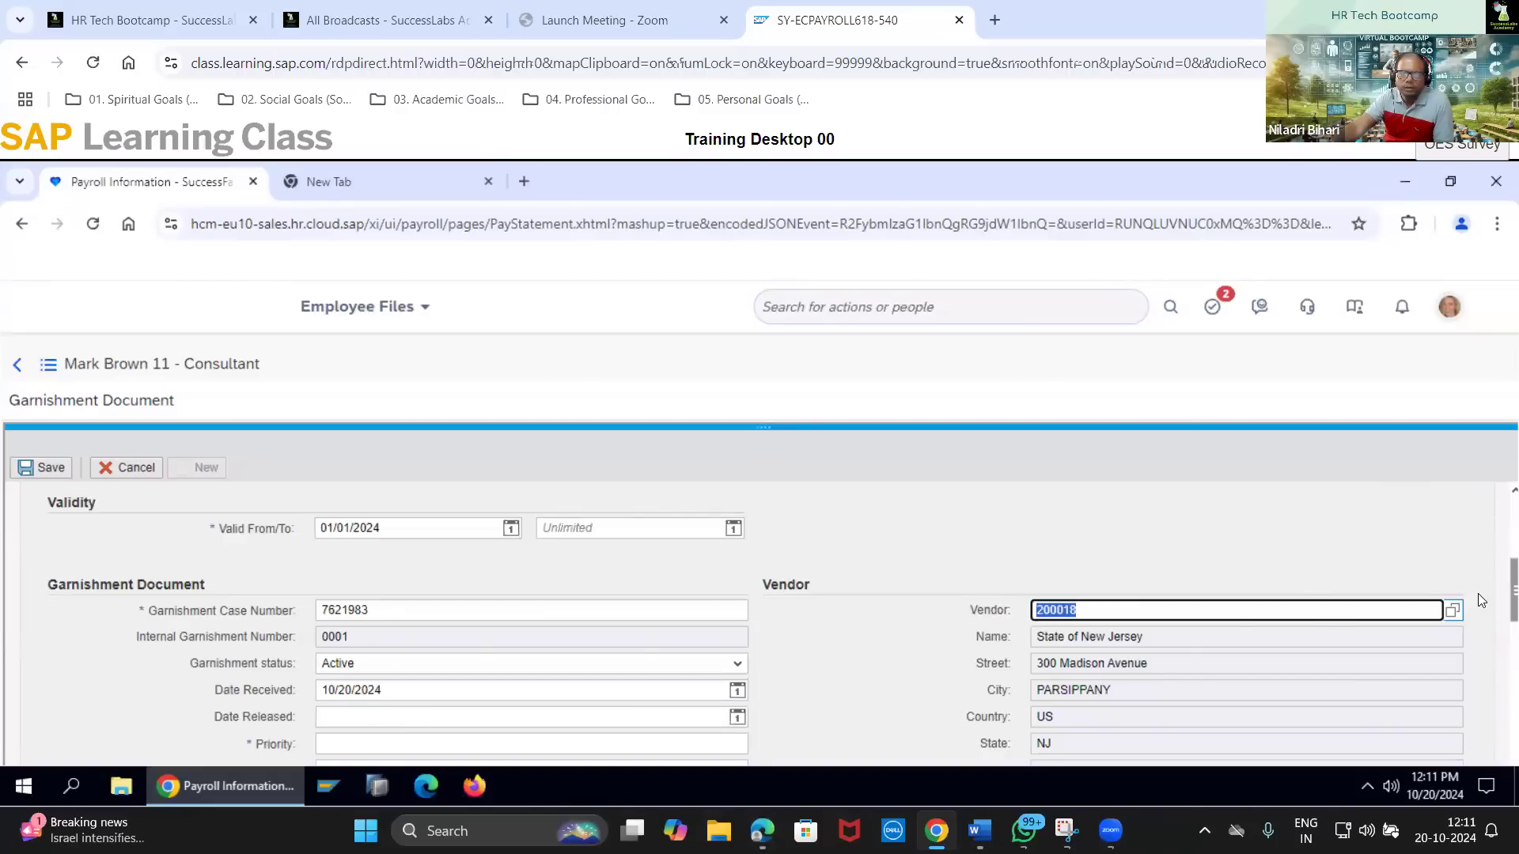
{"action": "double_click", "coordinate": [348, 698]}
{"action": "key", "text": "BackSpace"}
{"action": "type", "text": "/14"}
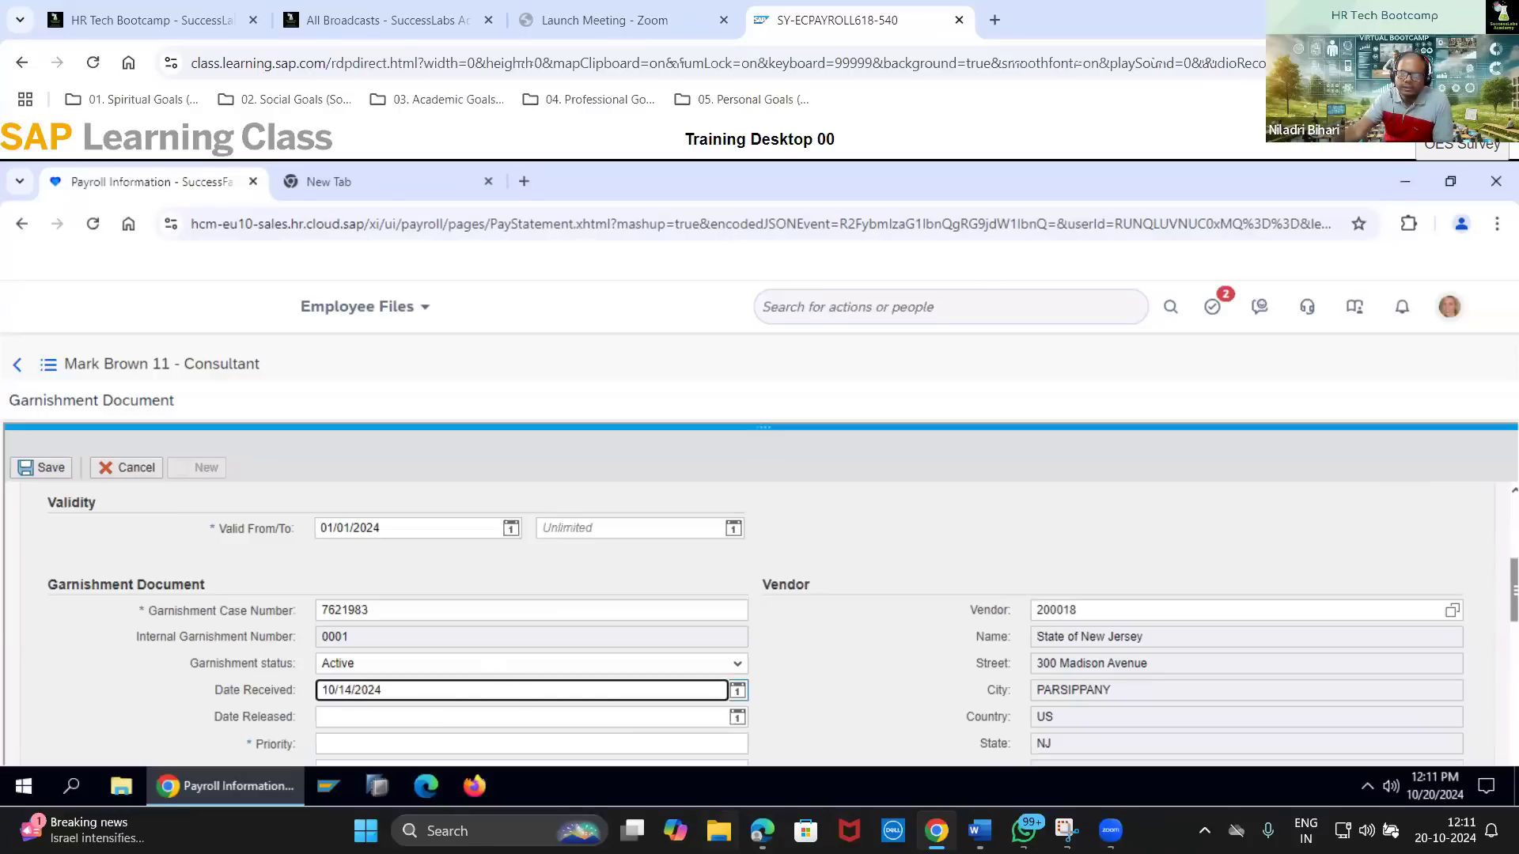
Check the priority entry in the guide and set the garnishment document's Priority to 100
{"action": "left_click", "coordinate": [762, 830]}
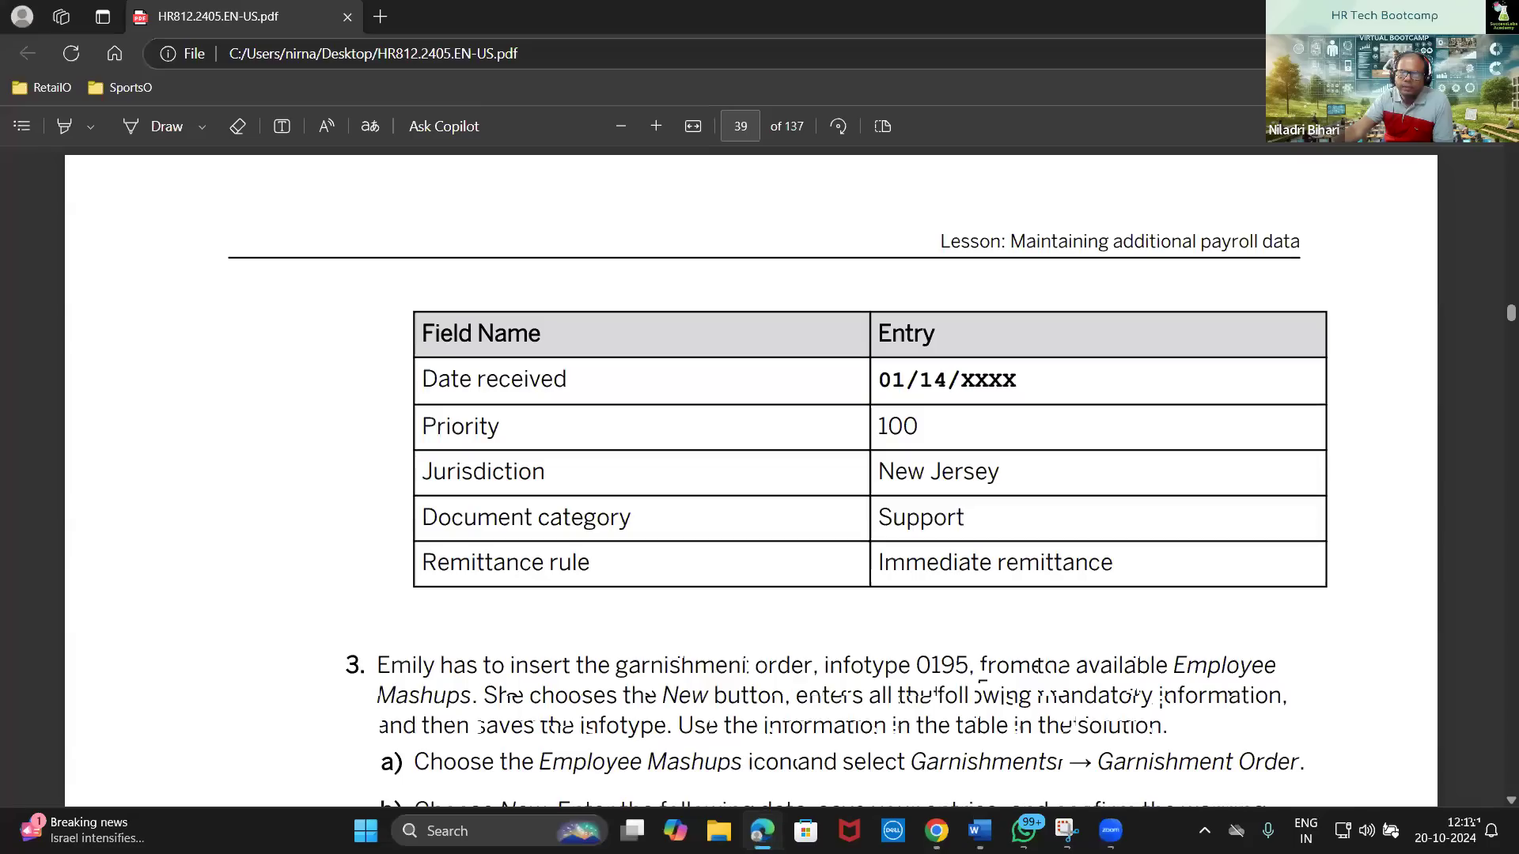
{"action": "key", "text": "alt+Tab"}
{"action": "left_click", "coordinate": [346, 745]}
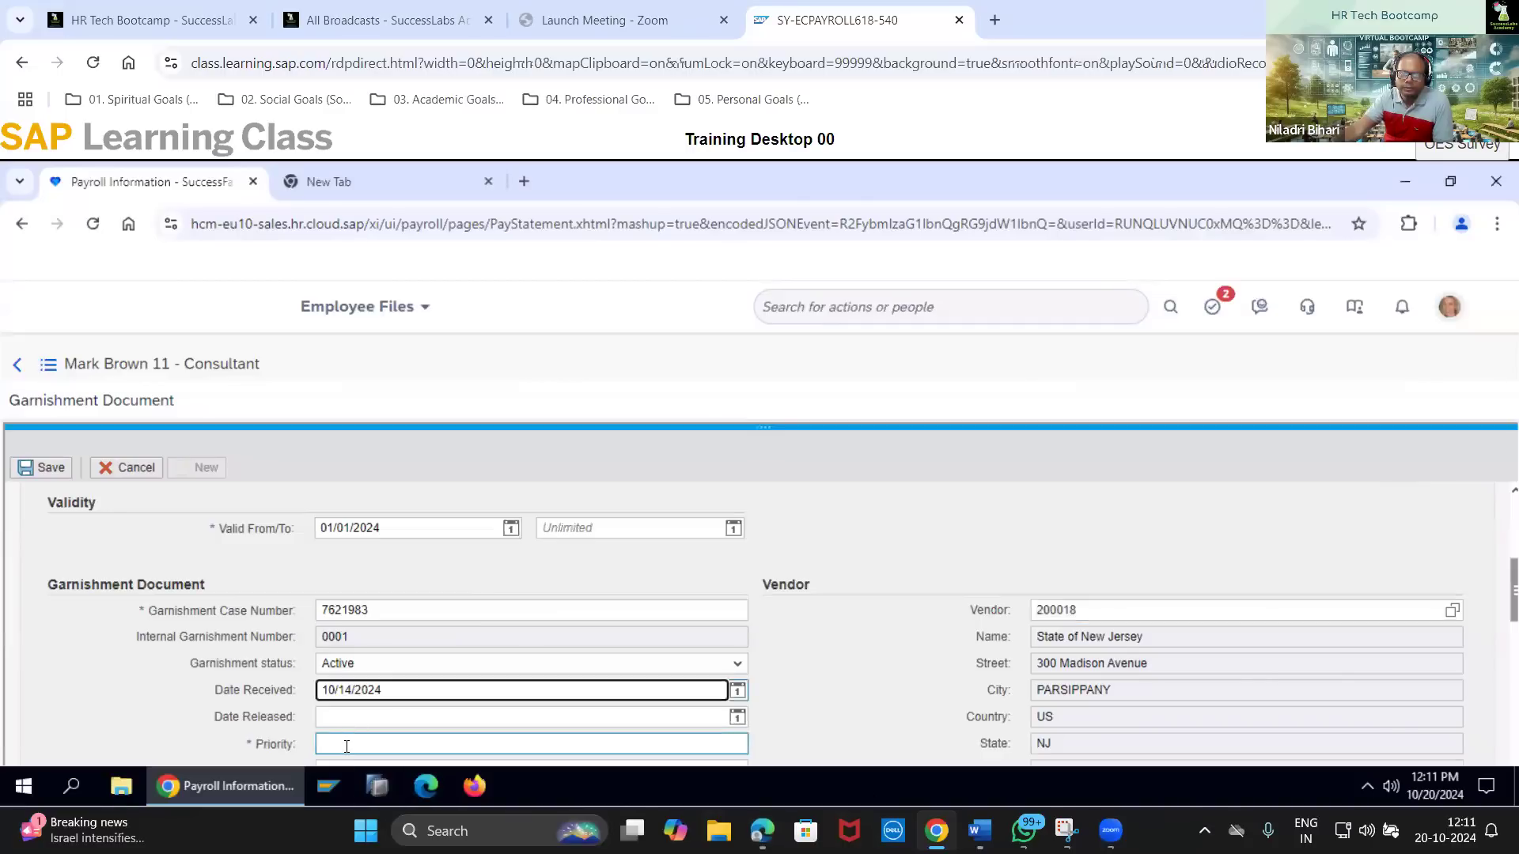
{"action": "type", "text": "100"}
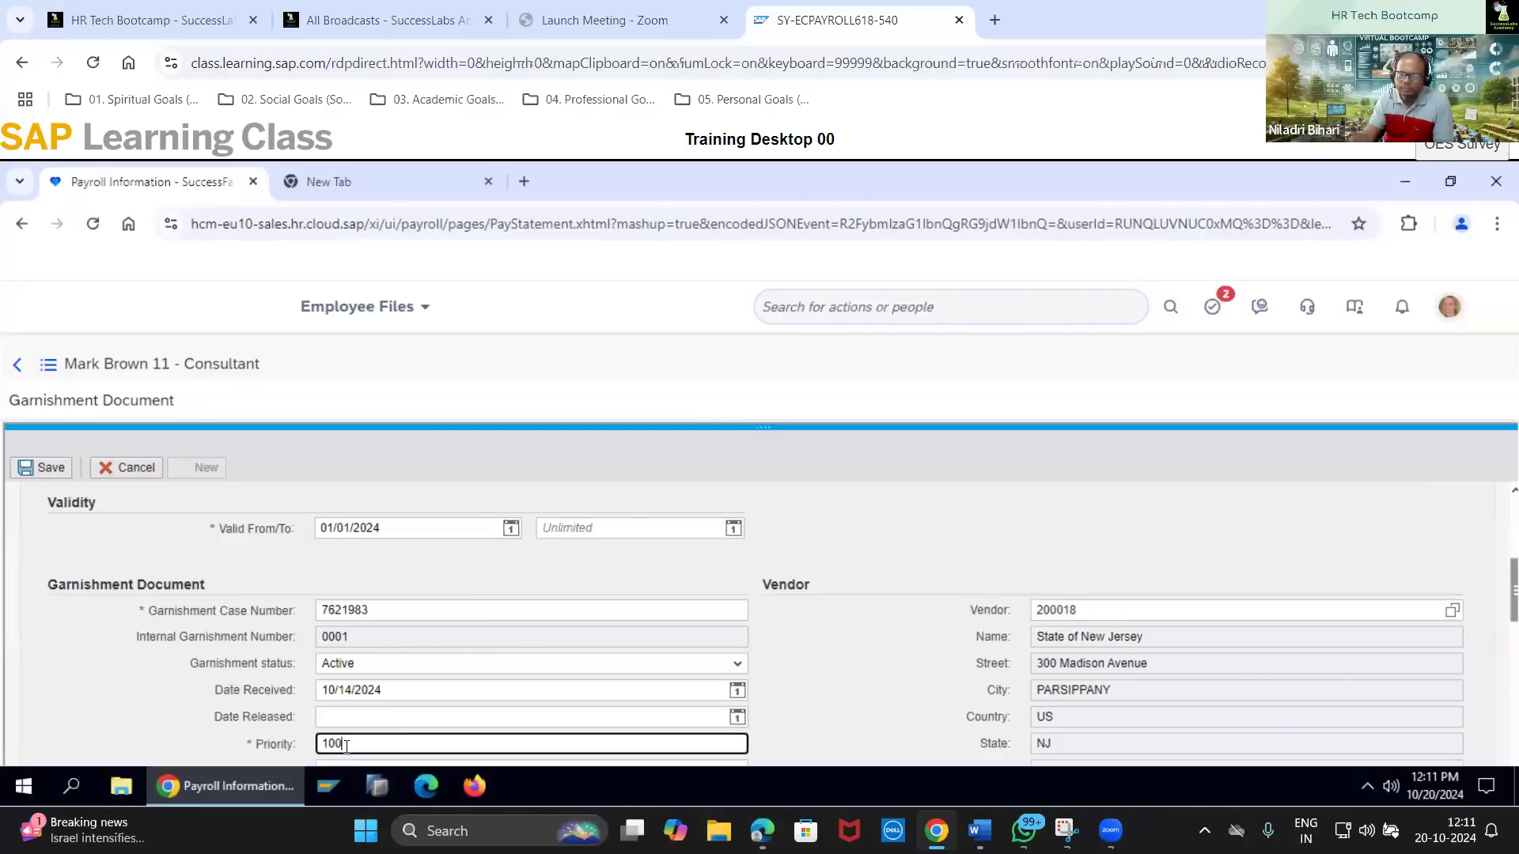
Check the jurisdiction entry in the guide and set the garnishment document's Jurisdiction to New Jersey
{"action": "scroll", "coordinate": [669, 609], "scroll_direction": "down", "scroll_amount": 5}
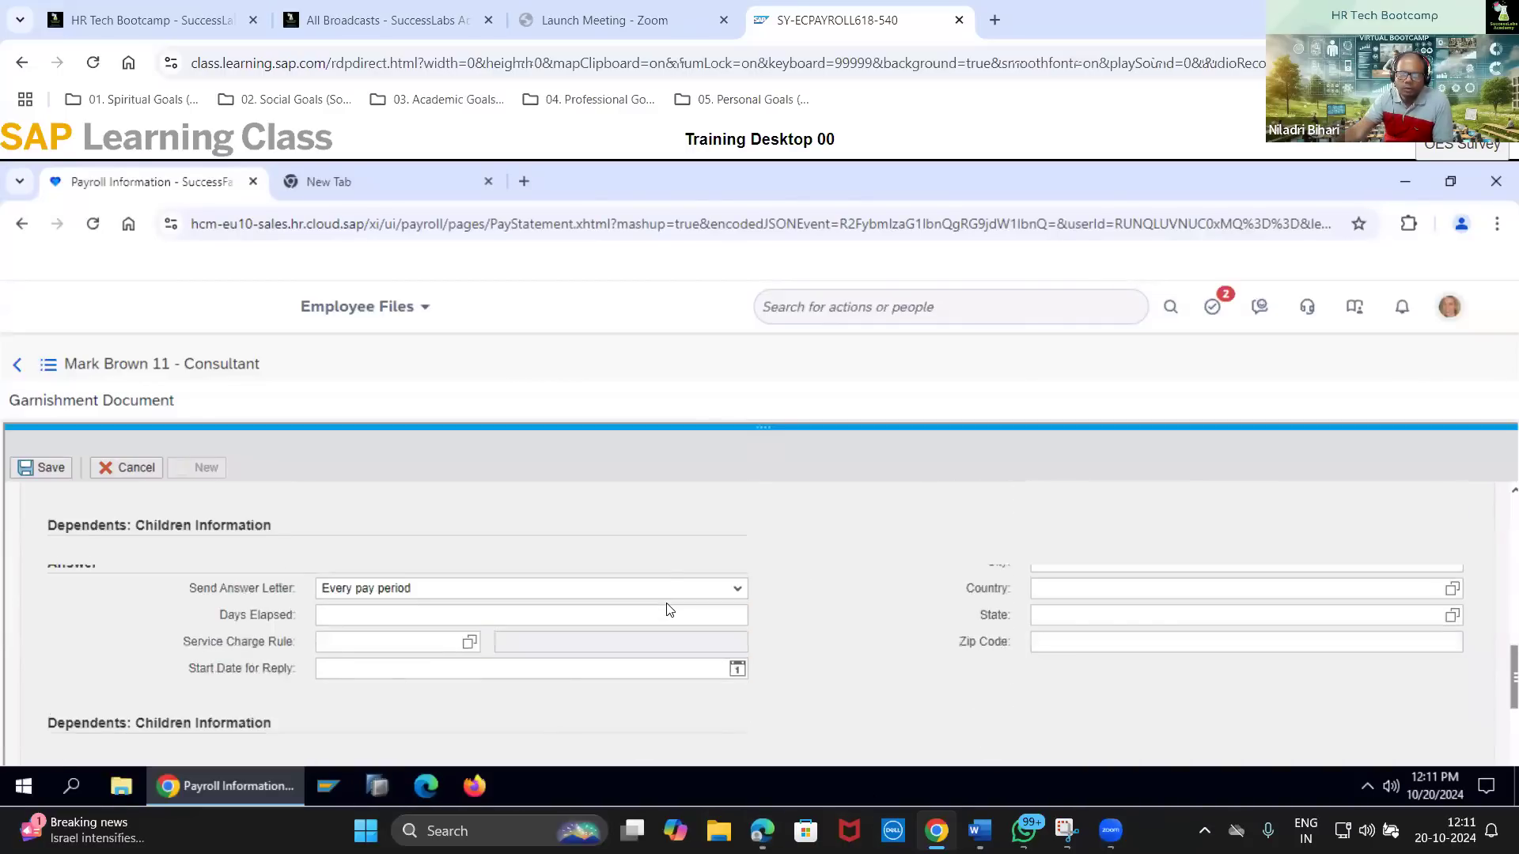
{"action": "scroll", "coordinate": [669, 609], "scroll_direction": "down", "scroll_amount": 2}
{"action": "scroll", "coordinate": [670, 609], "scroll_direction": "up", "scroll_amount": 5}
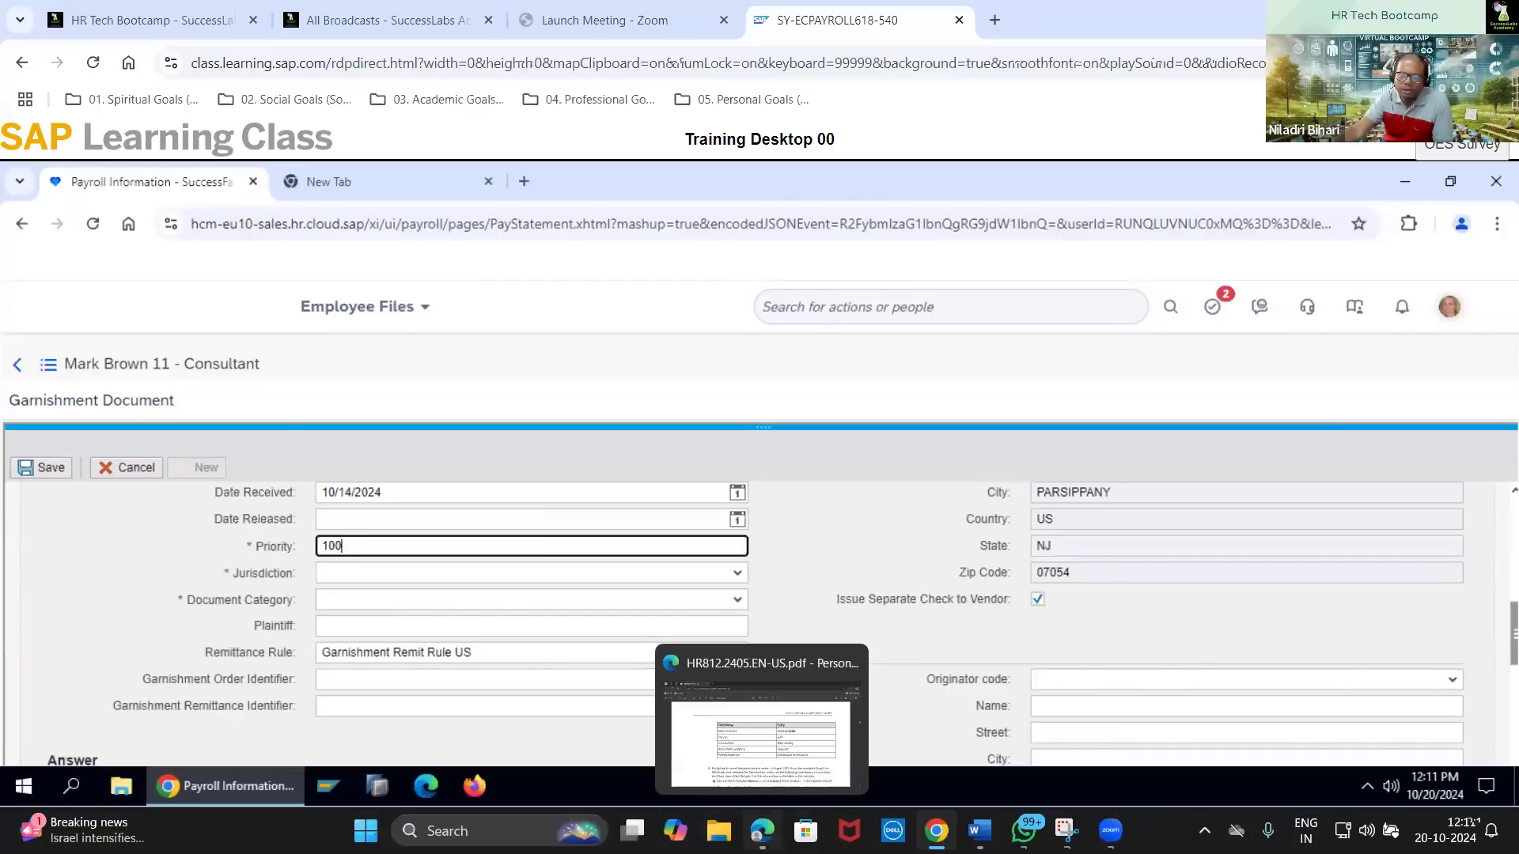
{"action": "left_click", "coordinate": [762, 831]}
{"action": "key", "text": "alt+Tab"}
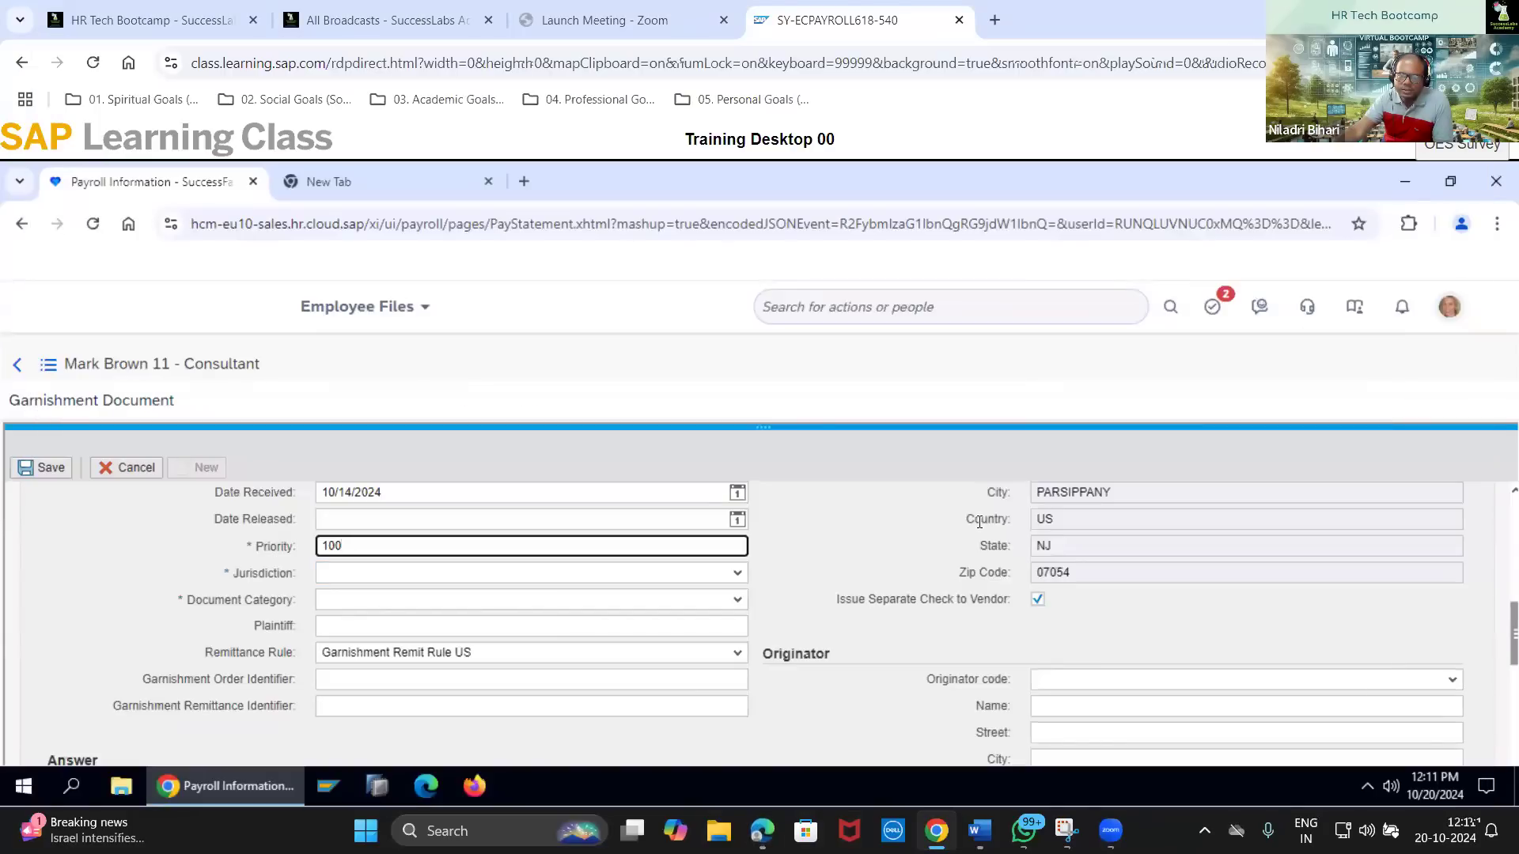
{"action": "left_click", "coordinate": [737, 573]}
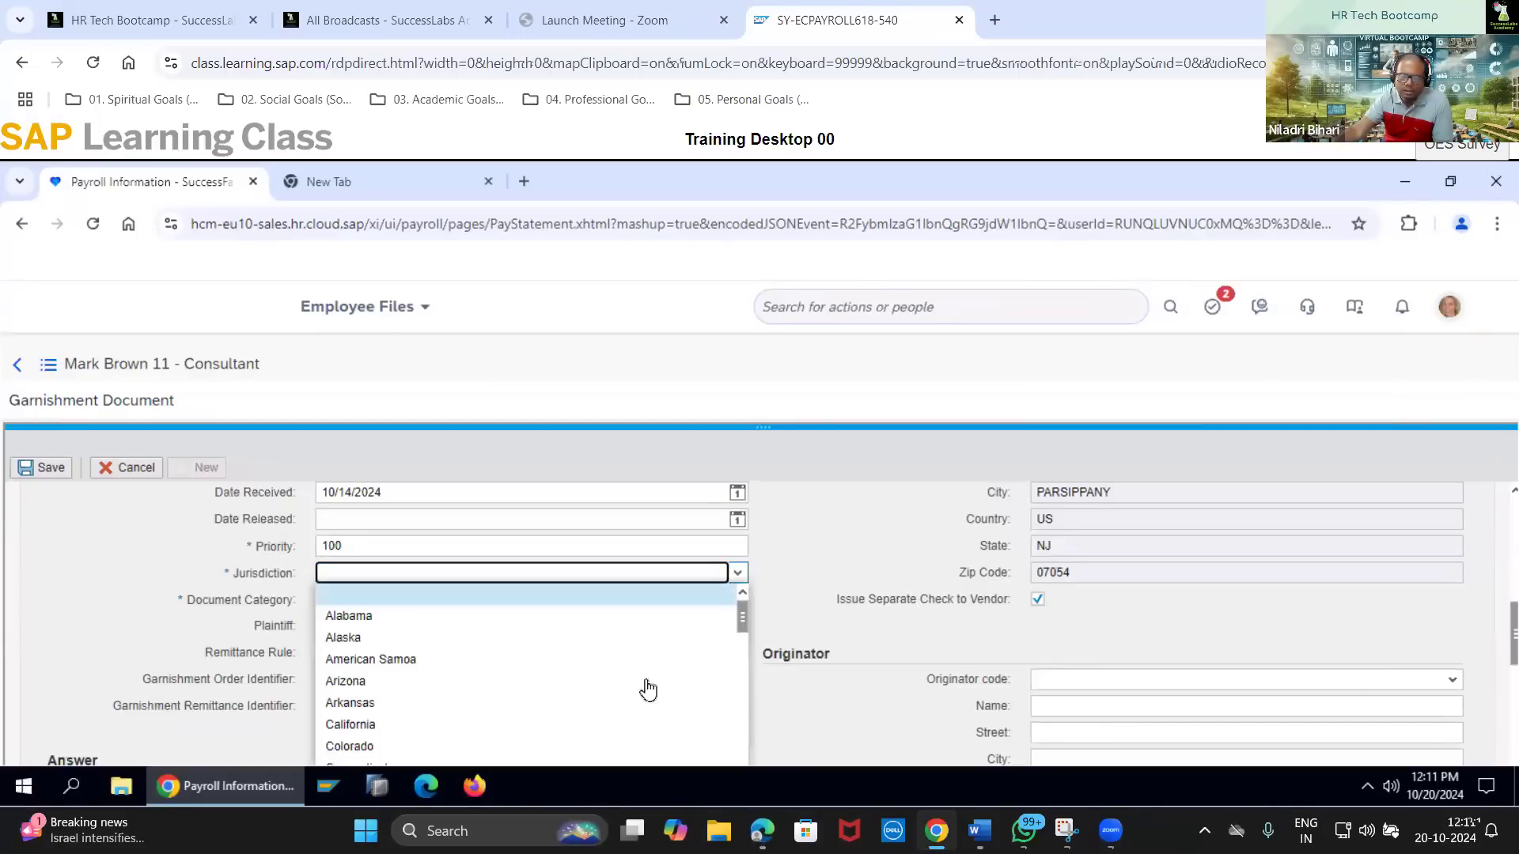
{"action": "scroll", "coordinate": [642, 686], "scroll_direction": "down", "scroll_amount": 5}
{"action": "key", "text": "Escape"}
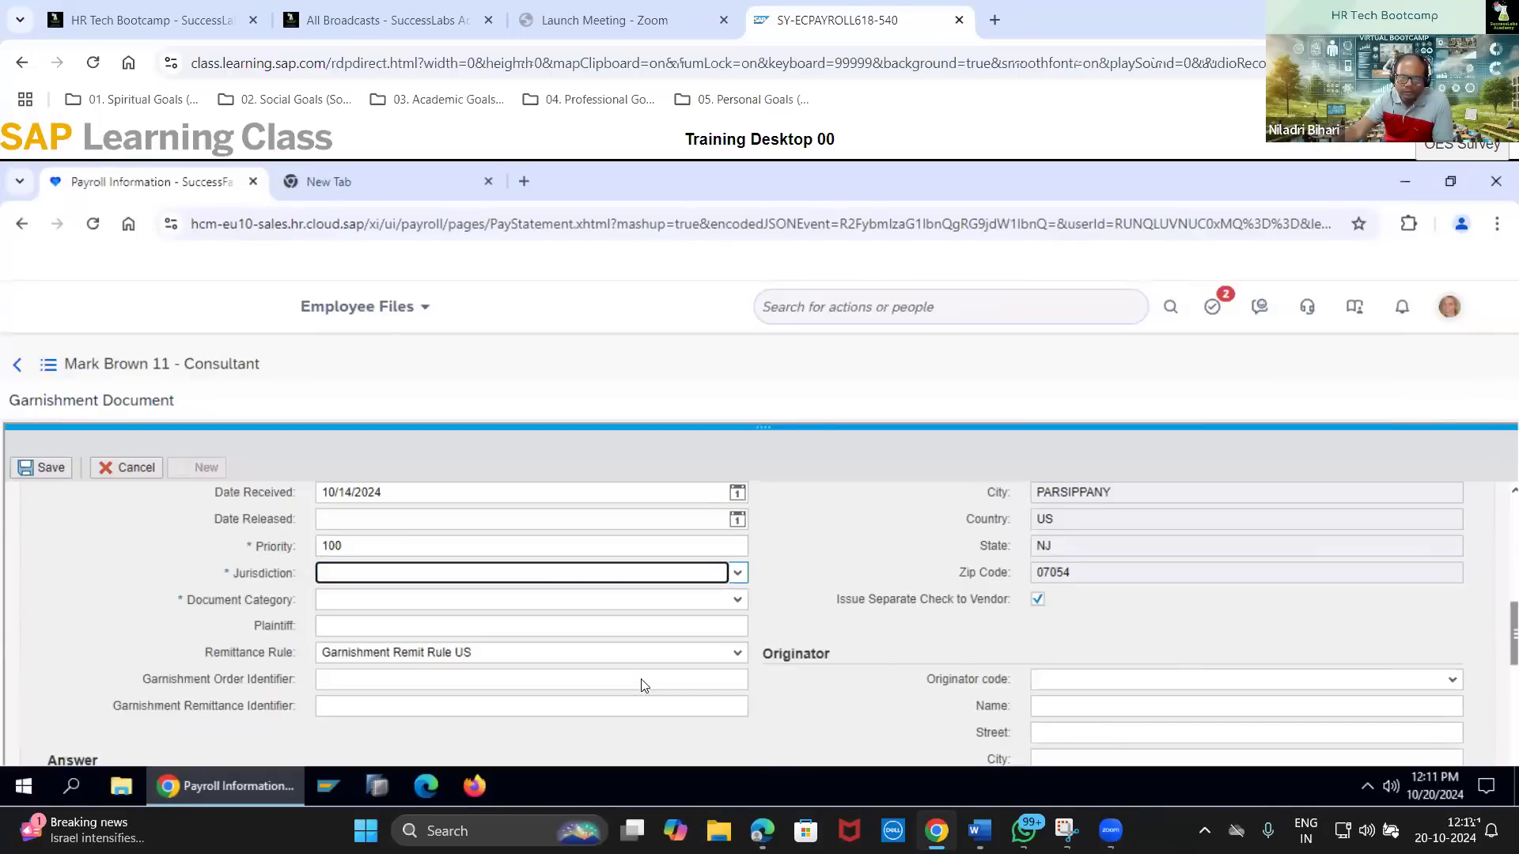
{"action": "left_click", "coordinate": [385, 572]}
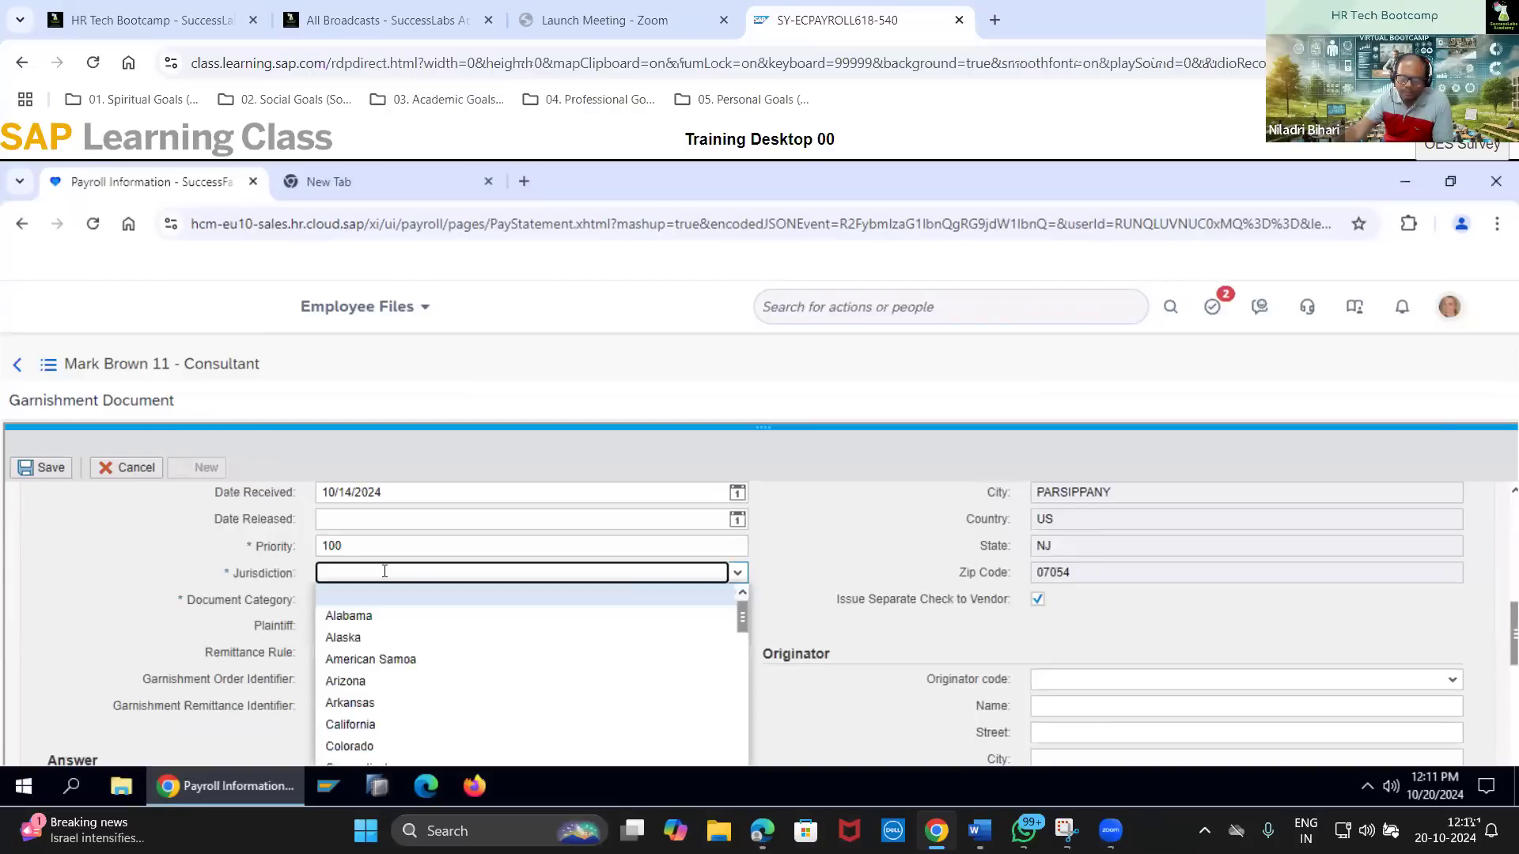
{"action": "type", "text": "Maine"}
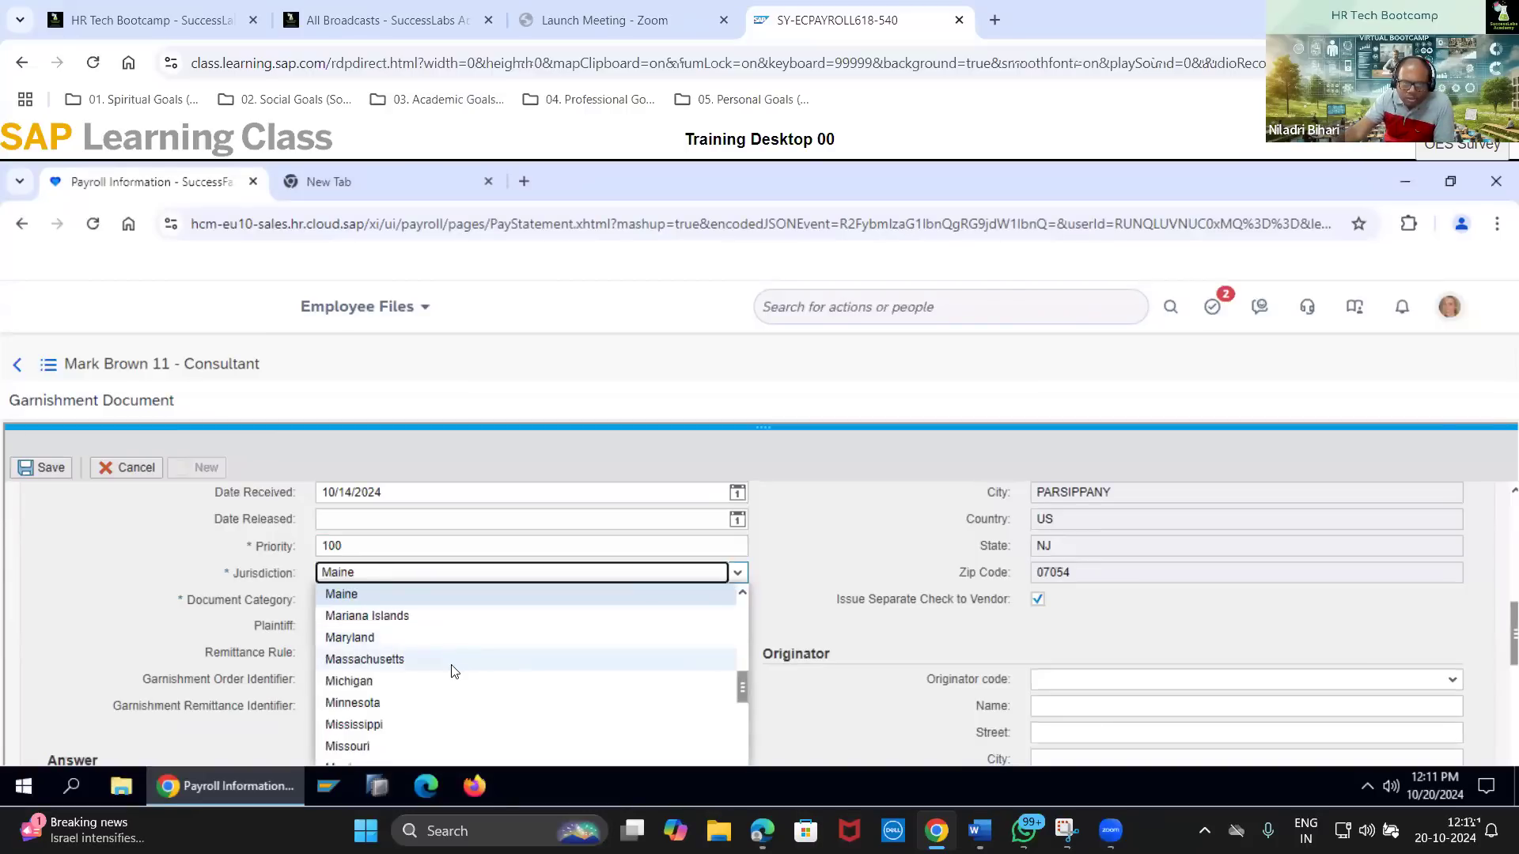
{"action": "scroll", "coordinate": [453, 670], "scroll_direction": "down", "scroll_amount": 6}
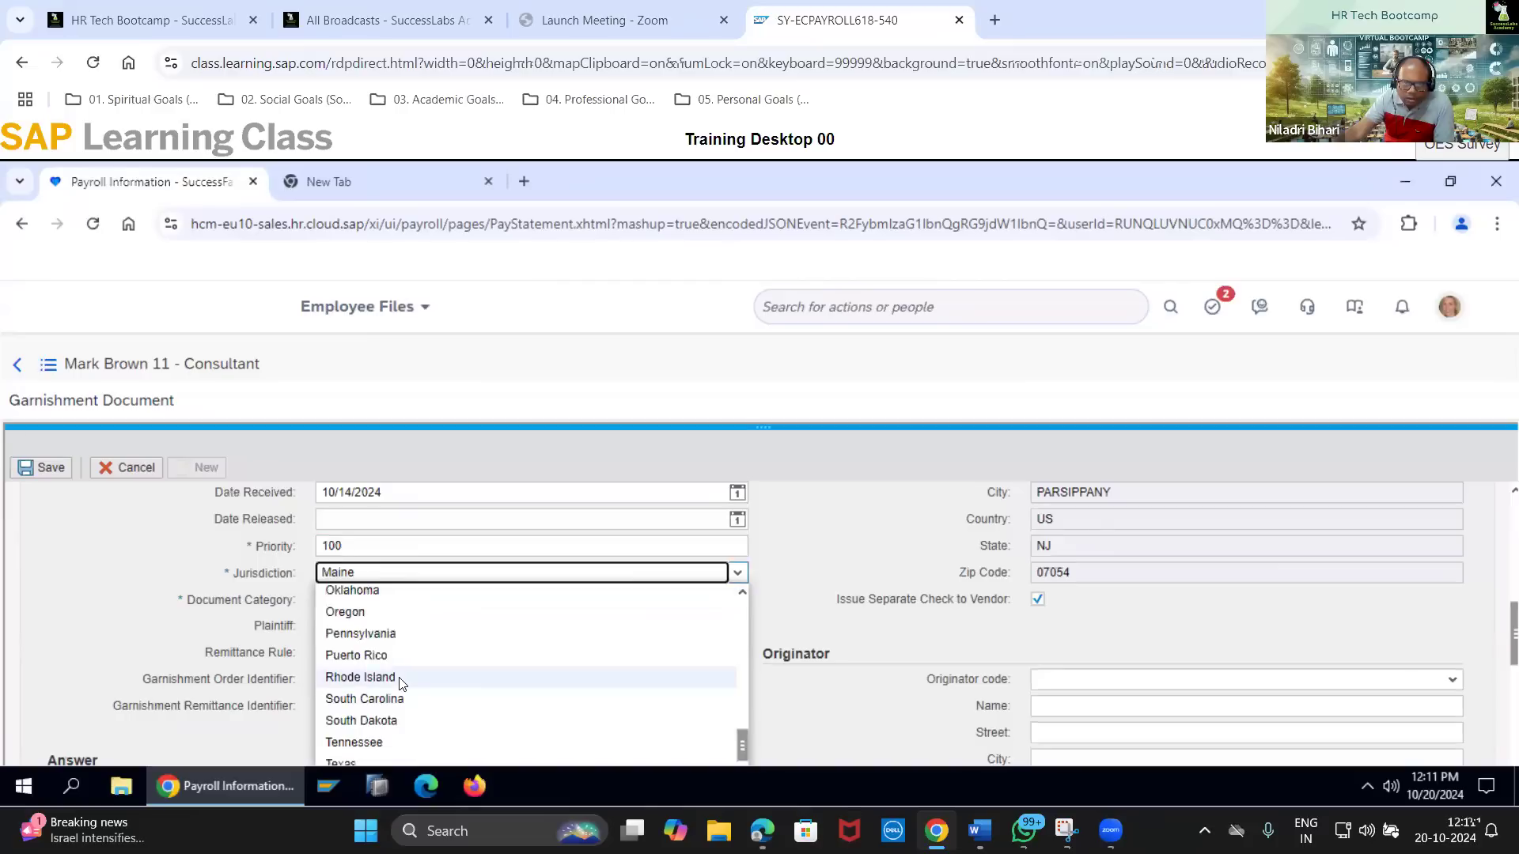
{"action": "scroll", "coordinate": [399, 681], "scroll_direction": "up", "scroll_amount": 3}
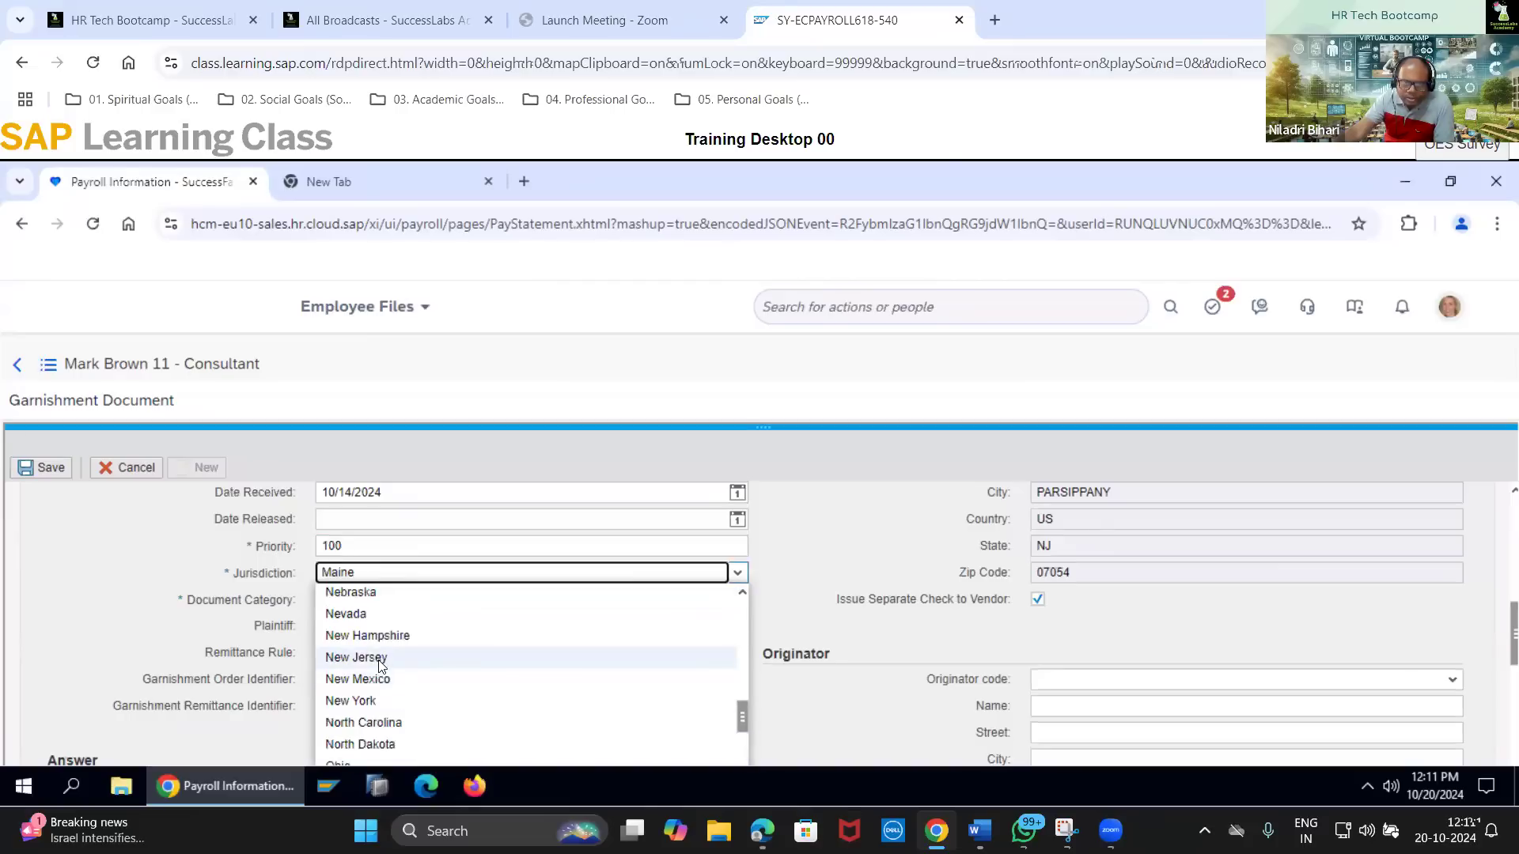
{"action": "left_click", "coordinate": [381, 660]}
Check the document category in the guide and set the garnishment document's Document Category to Support
{"action": "left_click", "coordinate": [773, 825]}
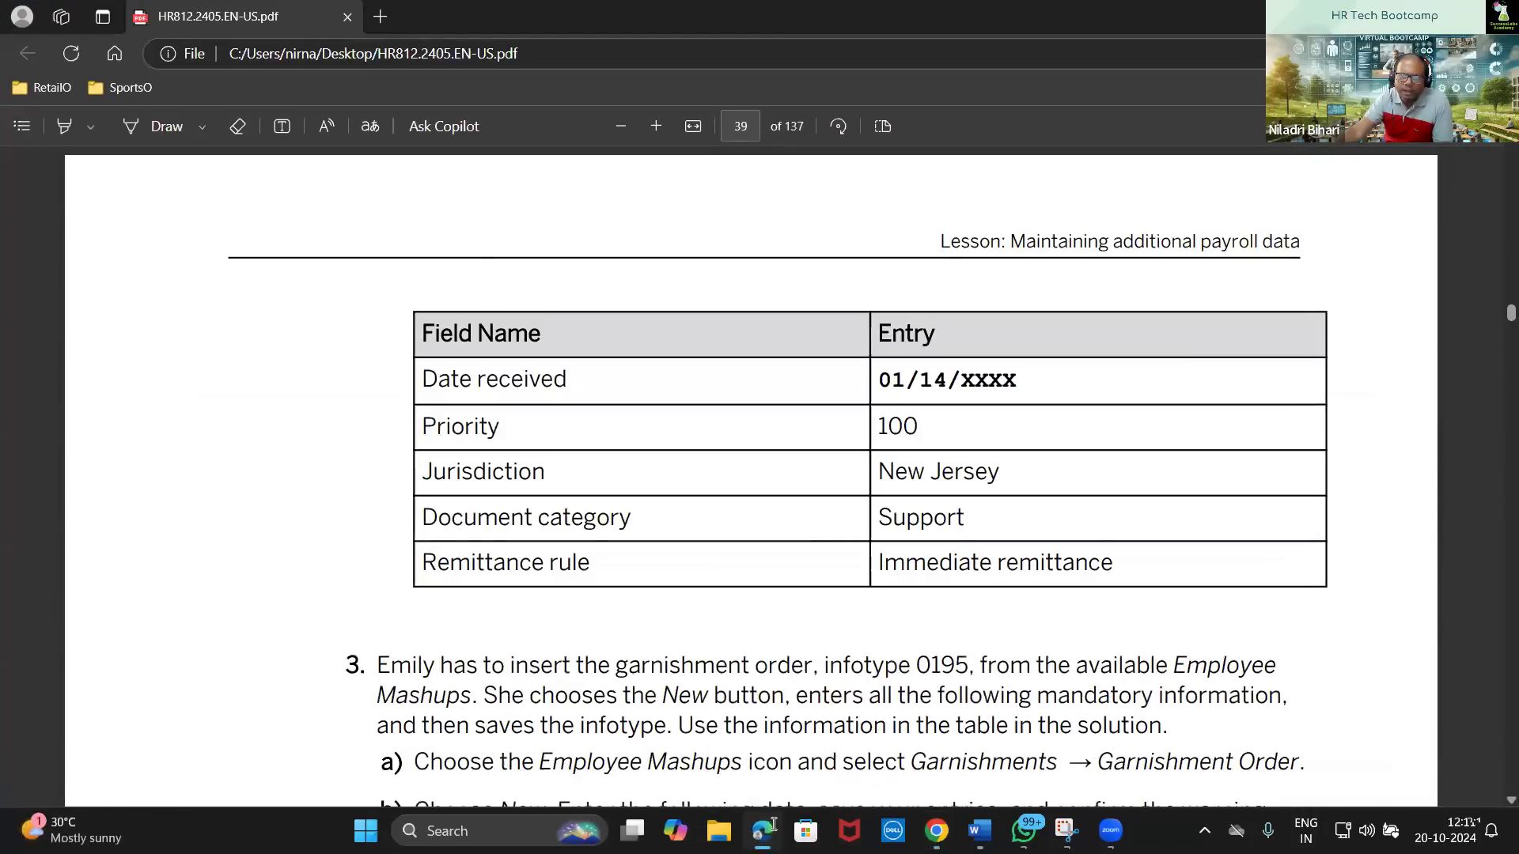
{"action": "left_click", "coordinate": [773, 825]}
{"action": "left_click", "coordinate": [735, 604]}
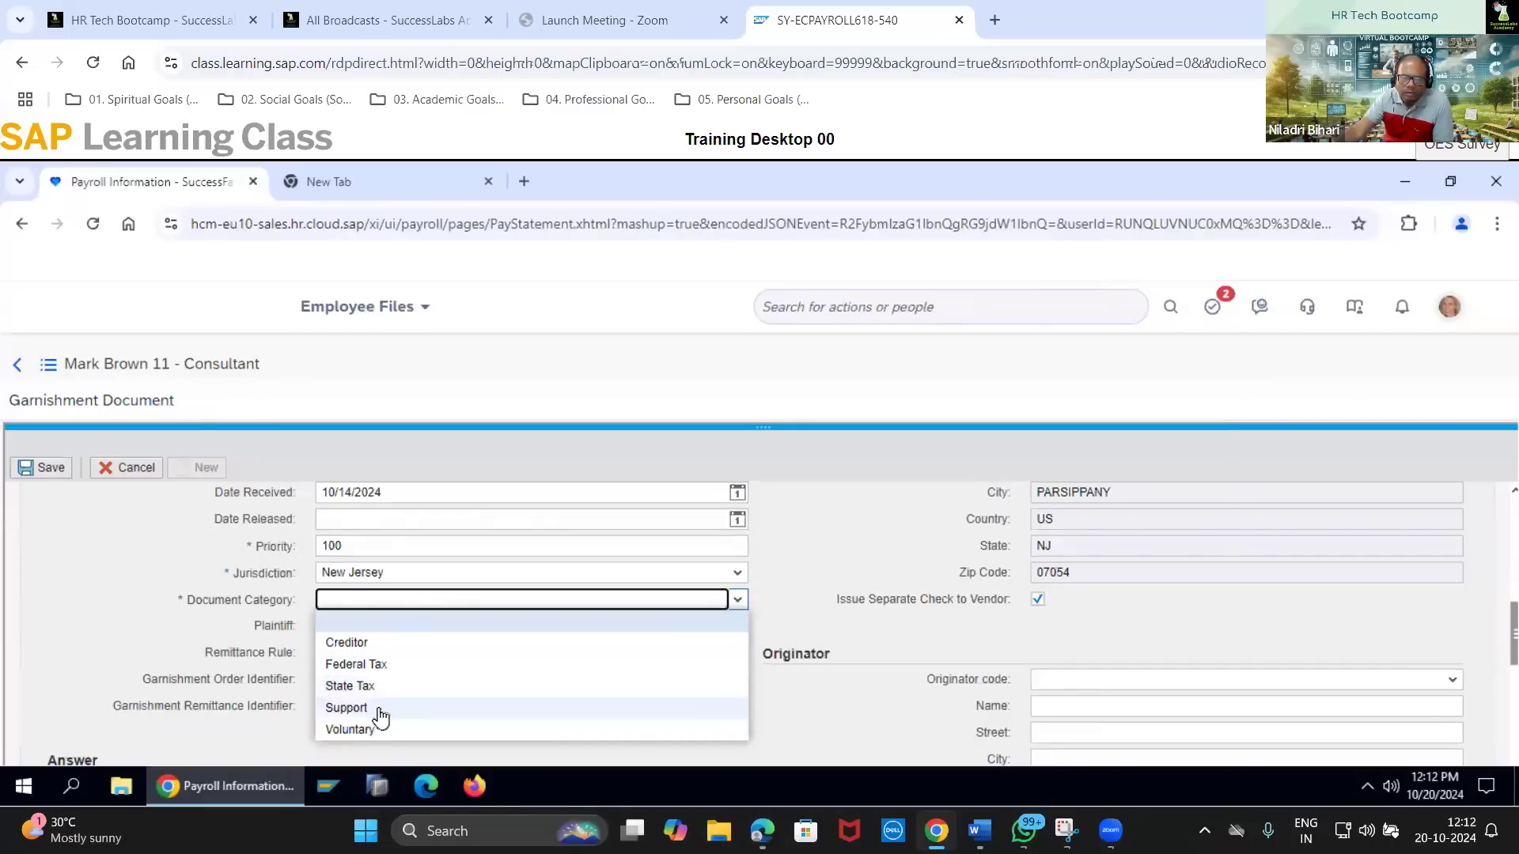
{"action": "left_click", "coordinate": [381, 712]}
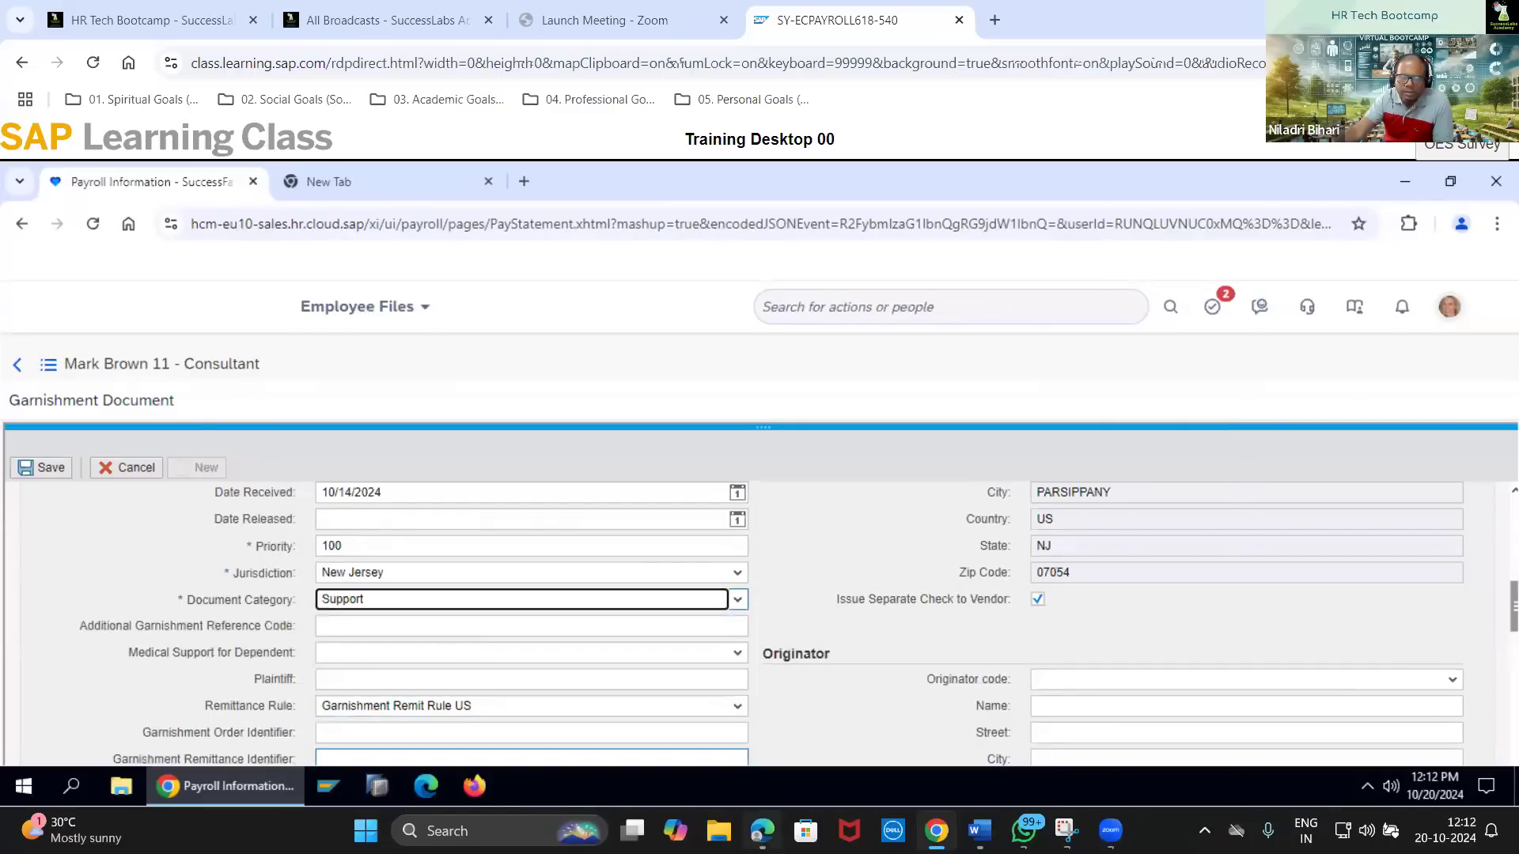
Check the remittance rule in the guide and set the garnishment document's Remittance Rule to Immediate Remittance
{"action": "left_click", "coordinate": [762, 831]}
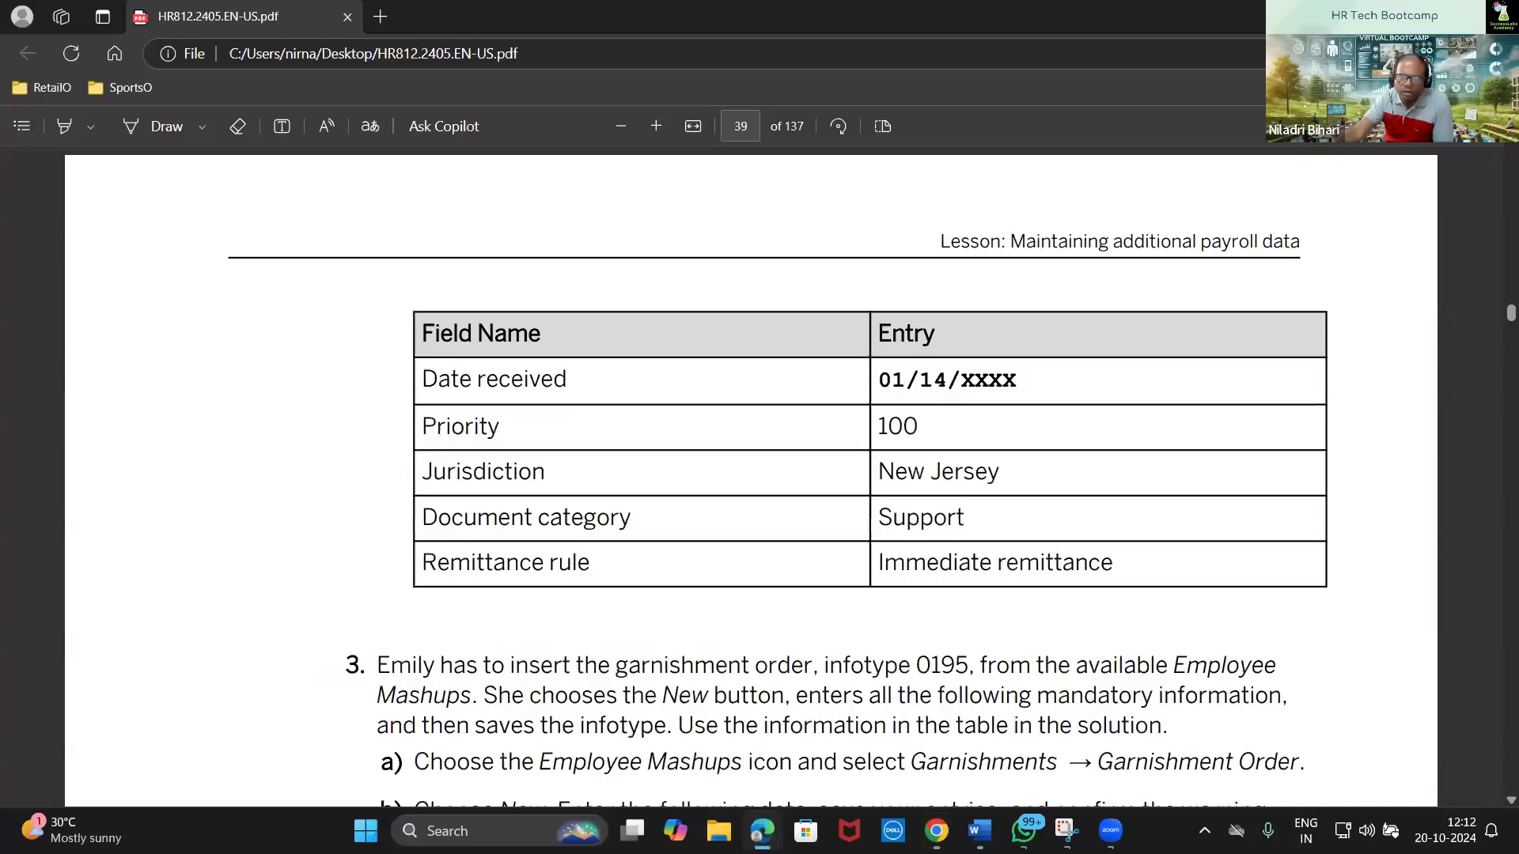
{"action": "left_click", "coordinate": [762, 830]}
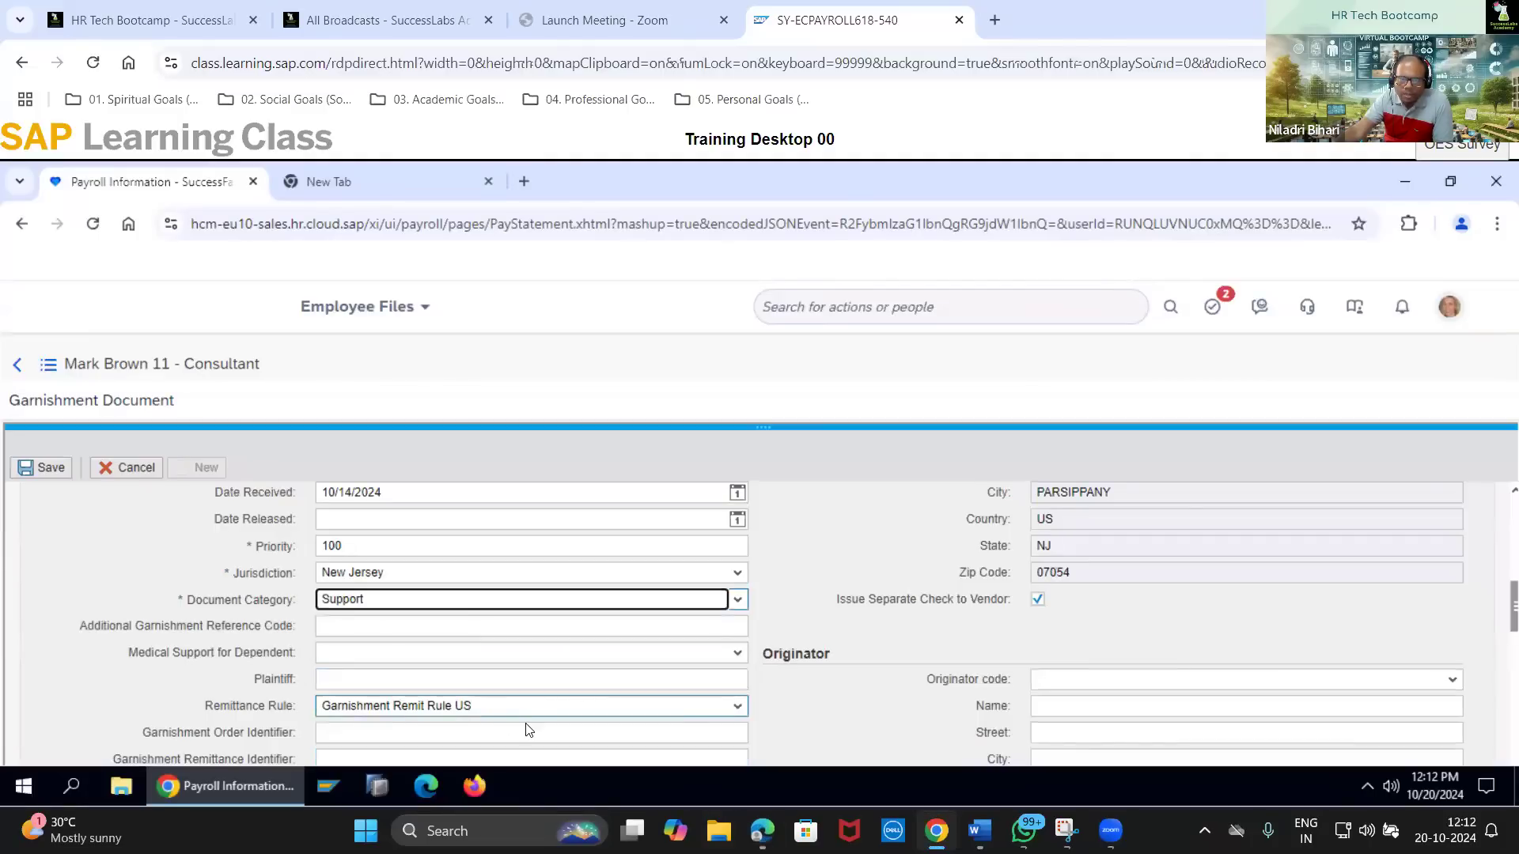
{"action": "left_click", "coordinate": [739, 707]}
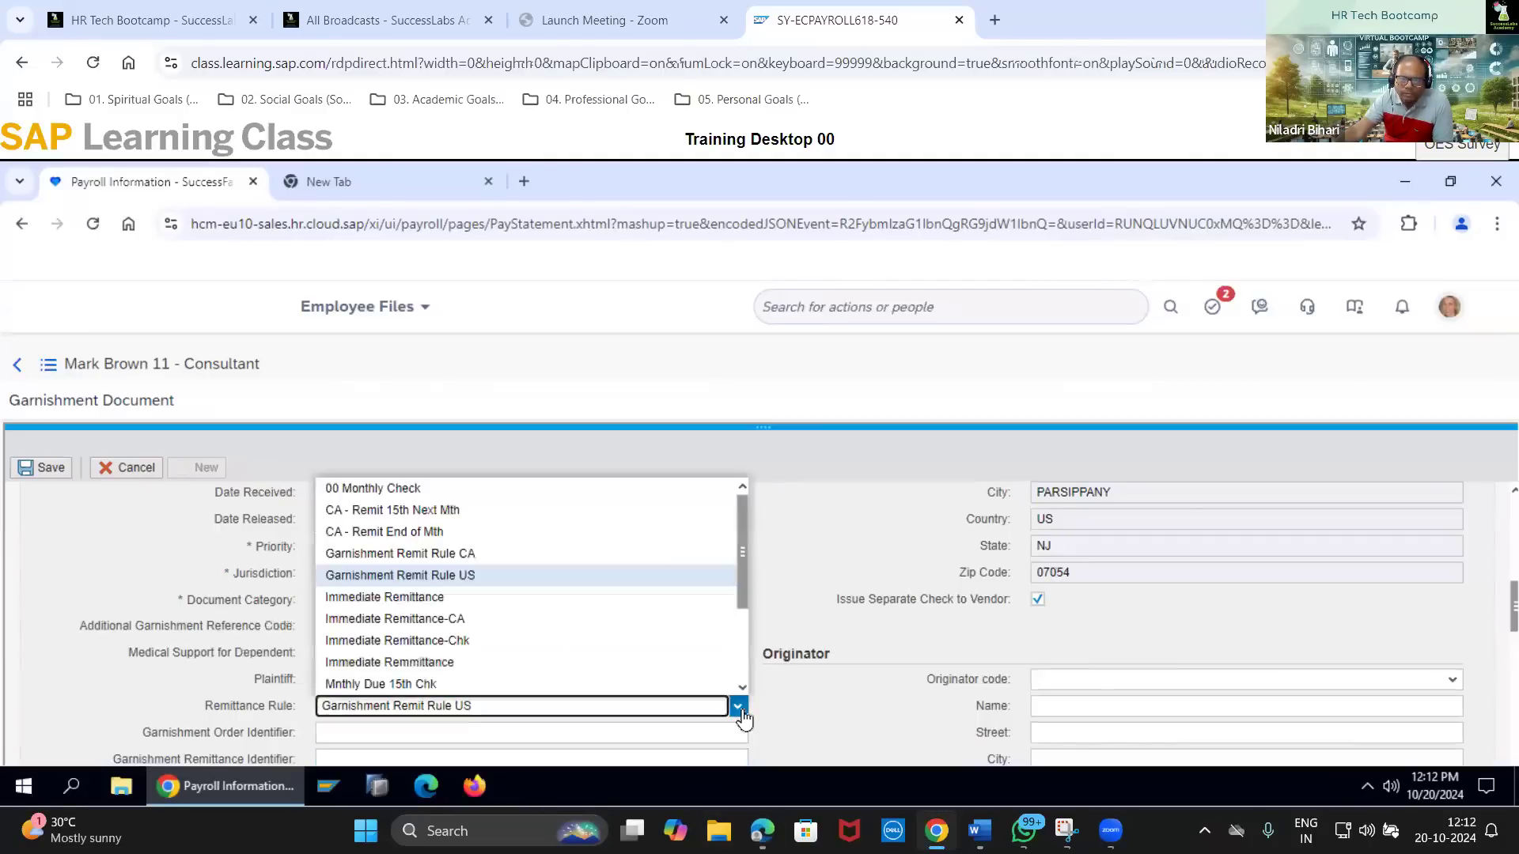
{"action": "left_click", "coordinate": [451, 596]}
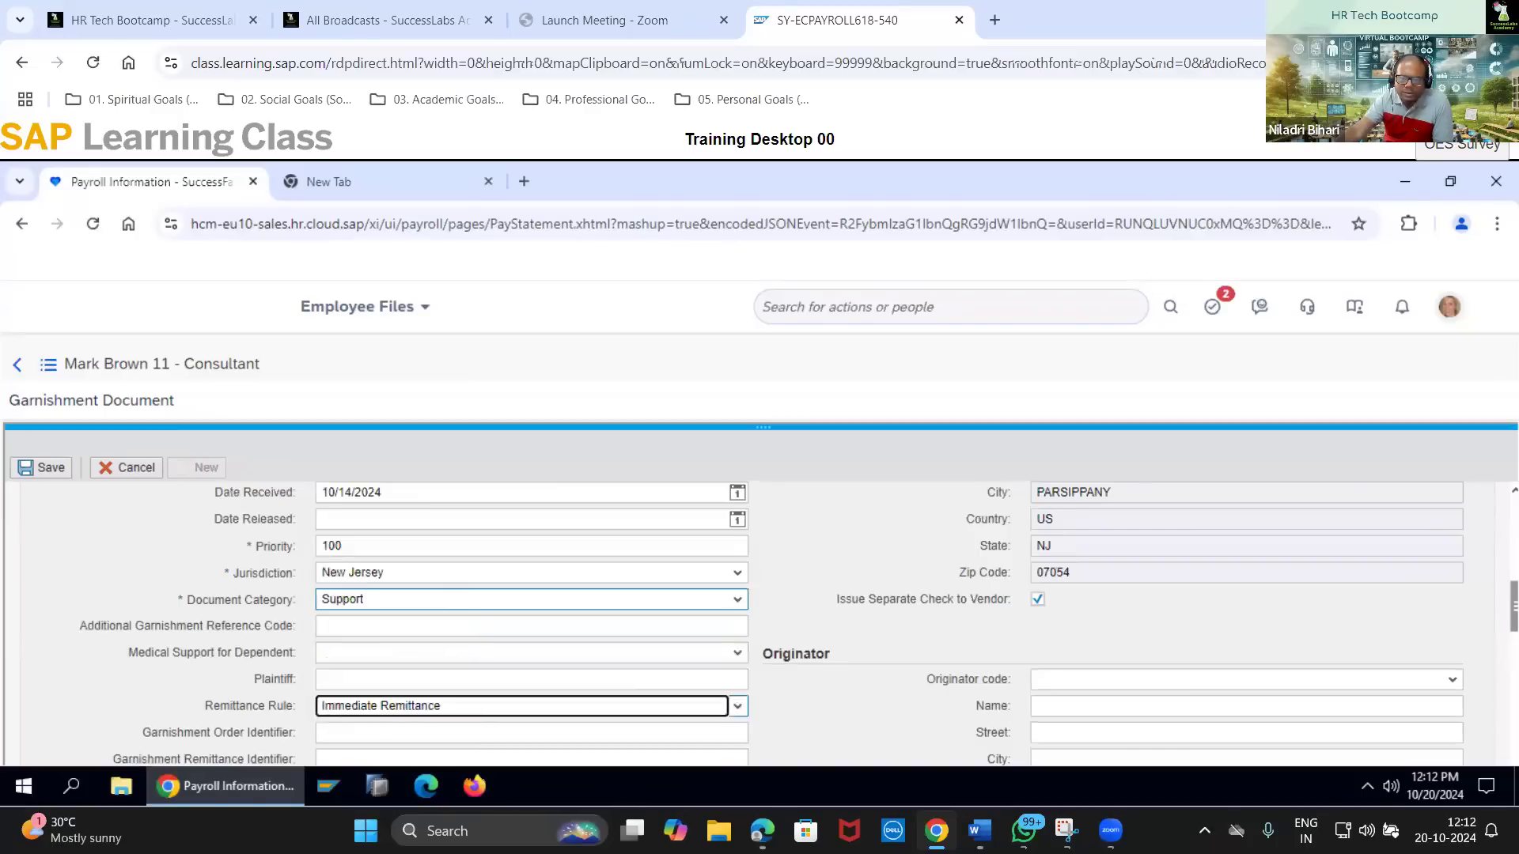
Review the guide's garnishment document entries and its instructions for inserting the garnishment order, infotype 0195
{"action": "left_click", "coordinate": [762, 831]}
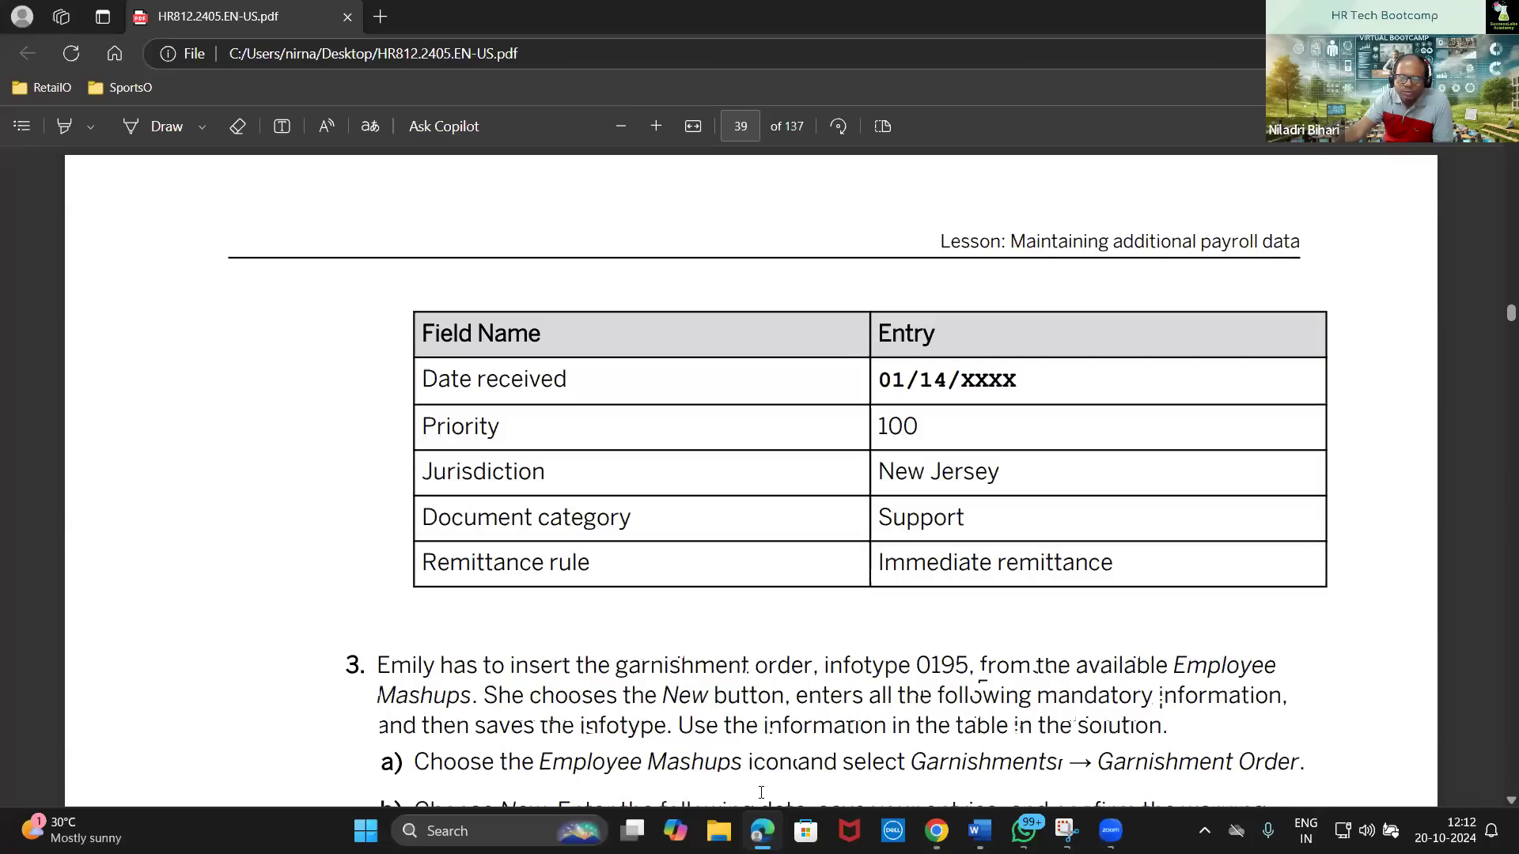
{"action": "scroll", "coordinate": [1002, 650], "scroll_direction": "down", "scroll_amount": 1}
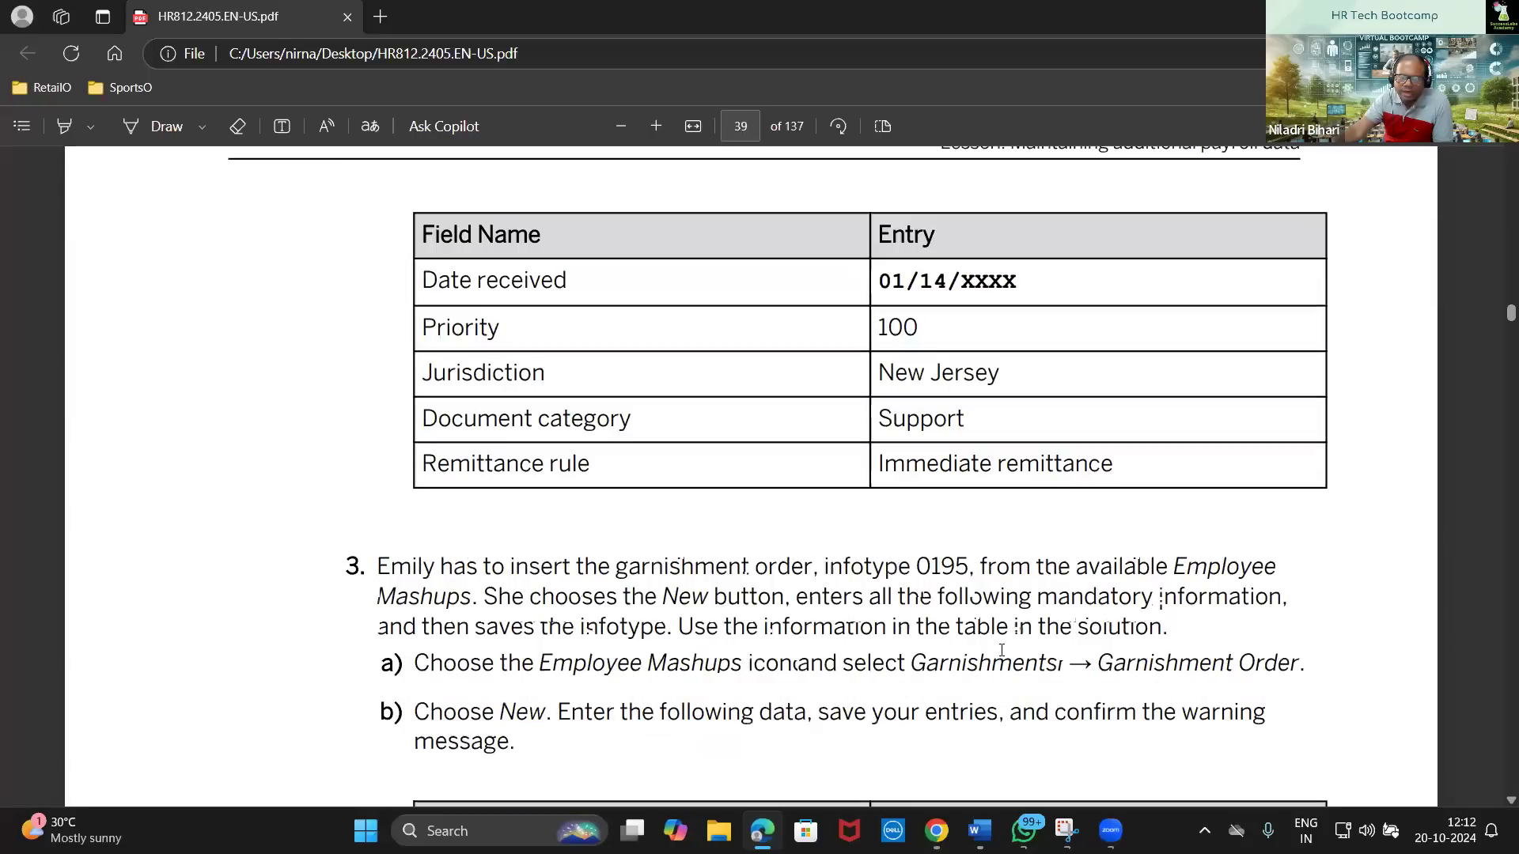
{"action": "scroll", "coordinate": [1001, 650], "scroll_direction": "up", "scroll_amount": 5}
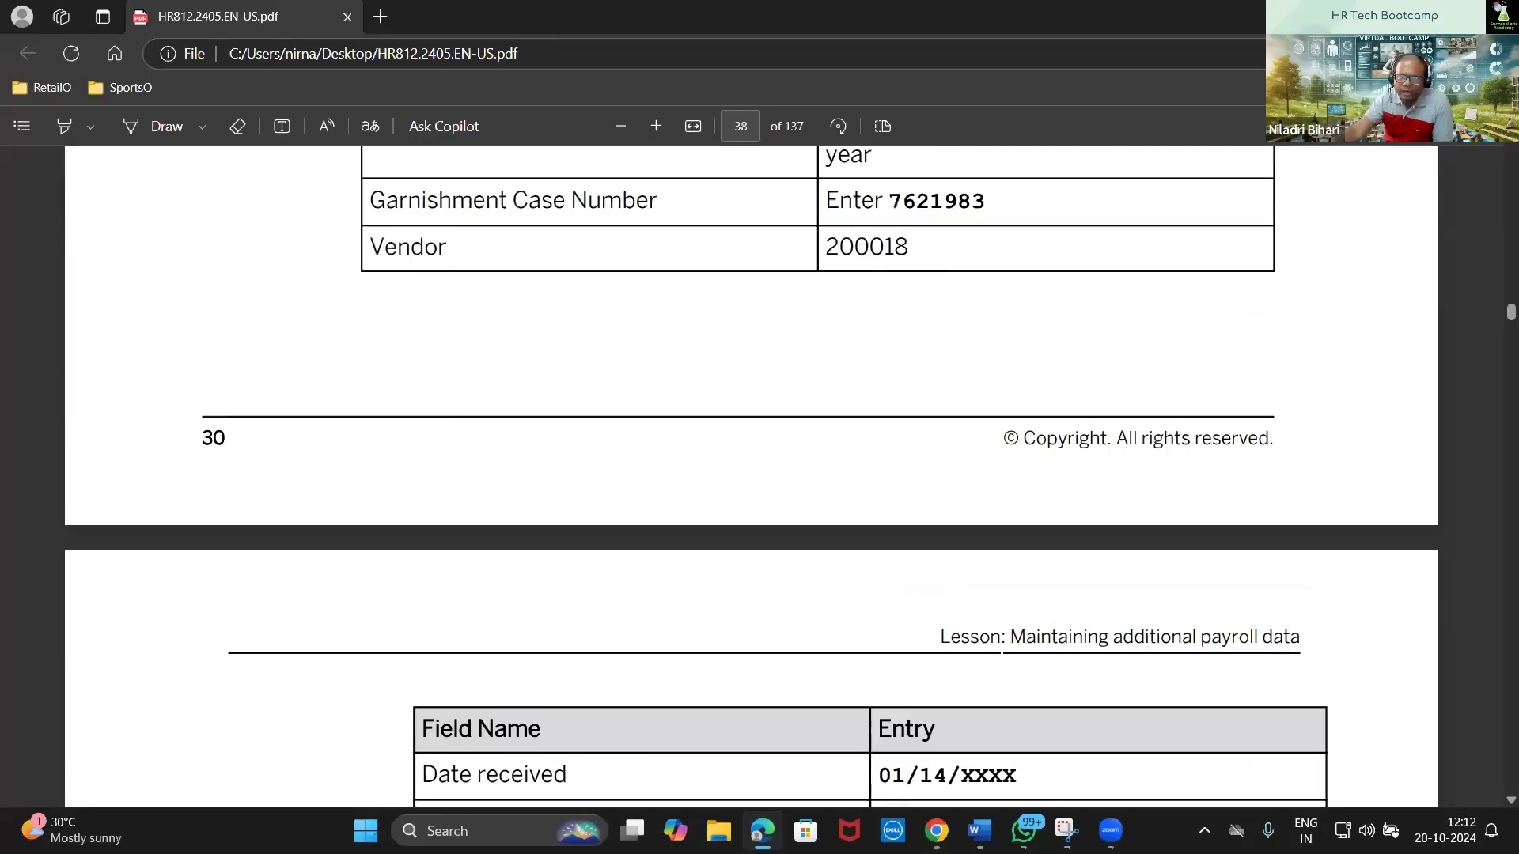
{"action": "scroll", "coordinate": [1002, 650], "scroll_direction": "up", "scroll_amount": 5}
{"action": "scroll", "coordinate": [1000, 650], "scroll_direction": "down", "scroll_amount": 4}
{"action": "scroll", "coordinate": [1000, 657], "scroll_direction": "down", "scroll_amount": 9}
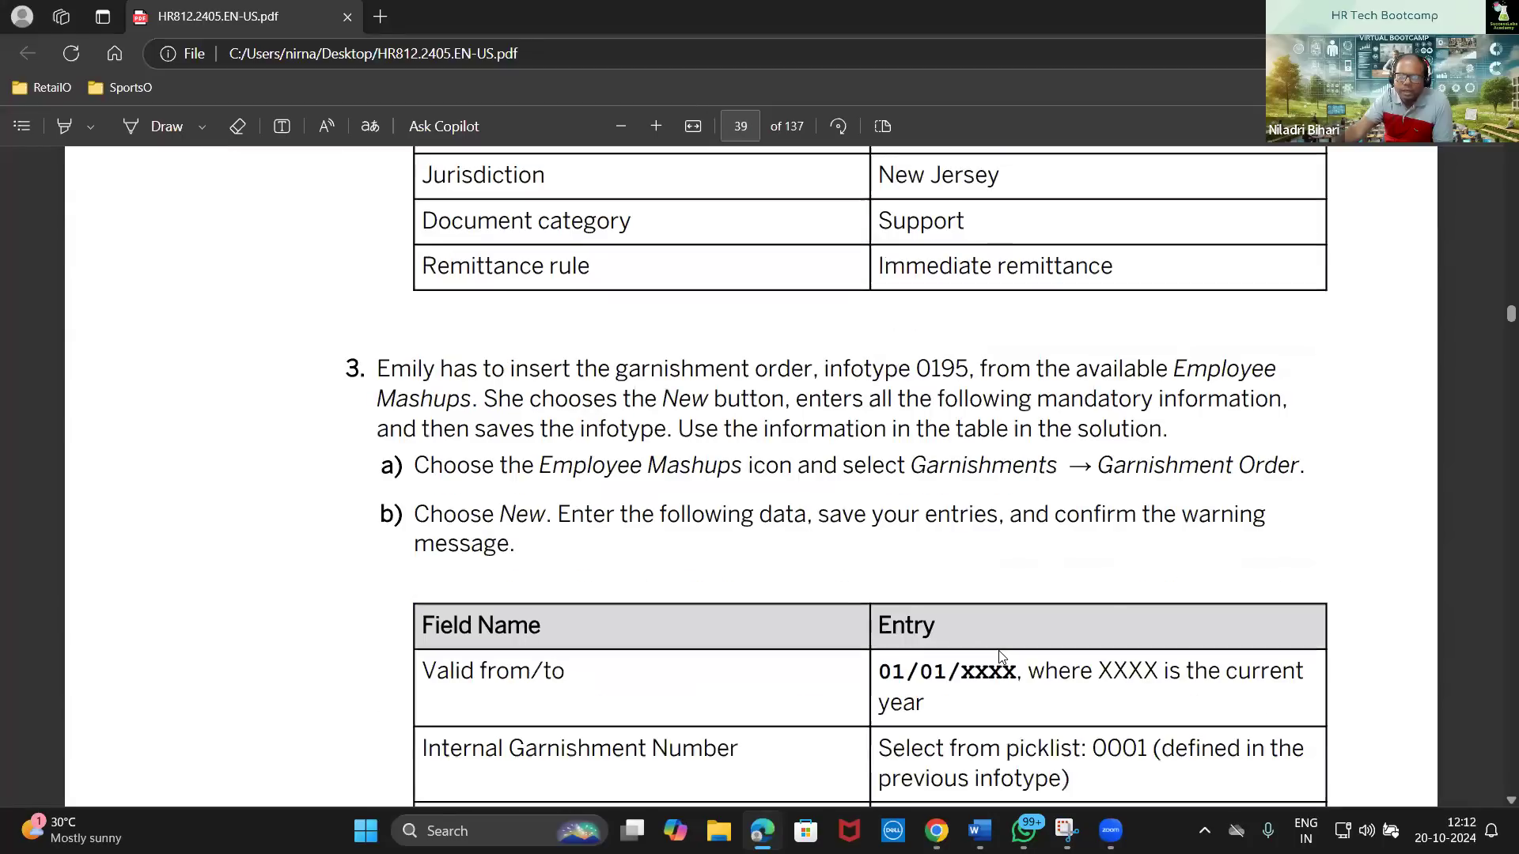
{"action": "scroll", "coordinate": [1002, 656], "scroll_direction": "down", "scroll_amount": 1}
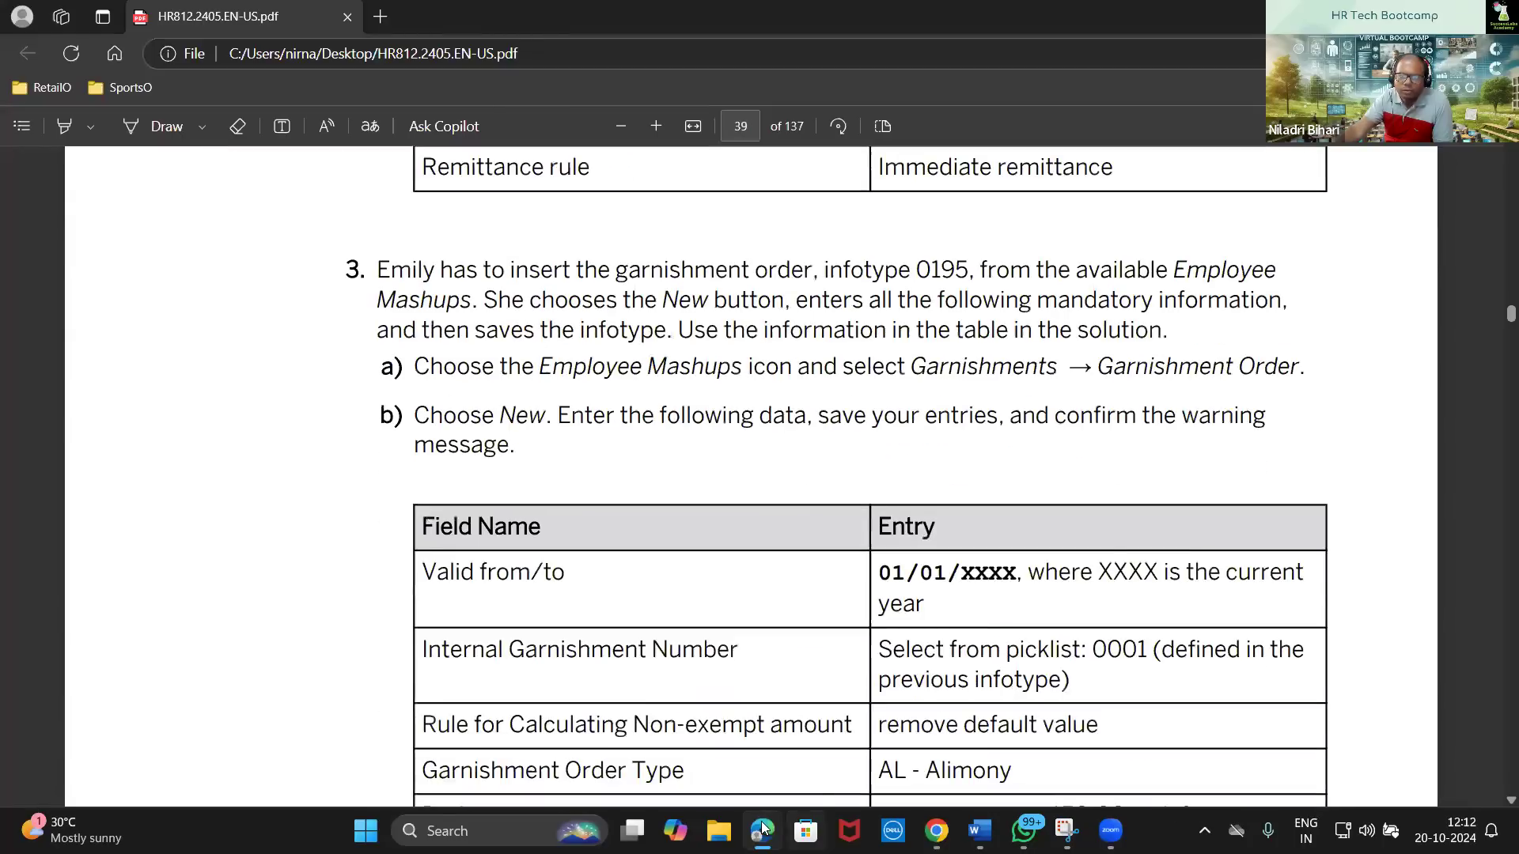
{"action": "scroll", "coordinate": [848, 478], "scroll_direction": "up", "scroll_amount": 3}
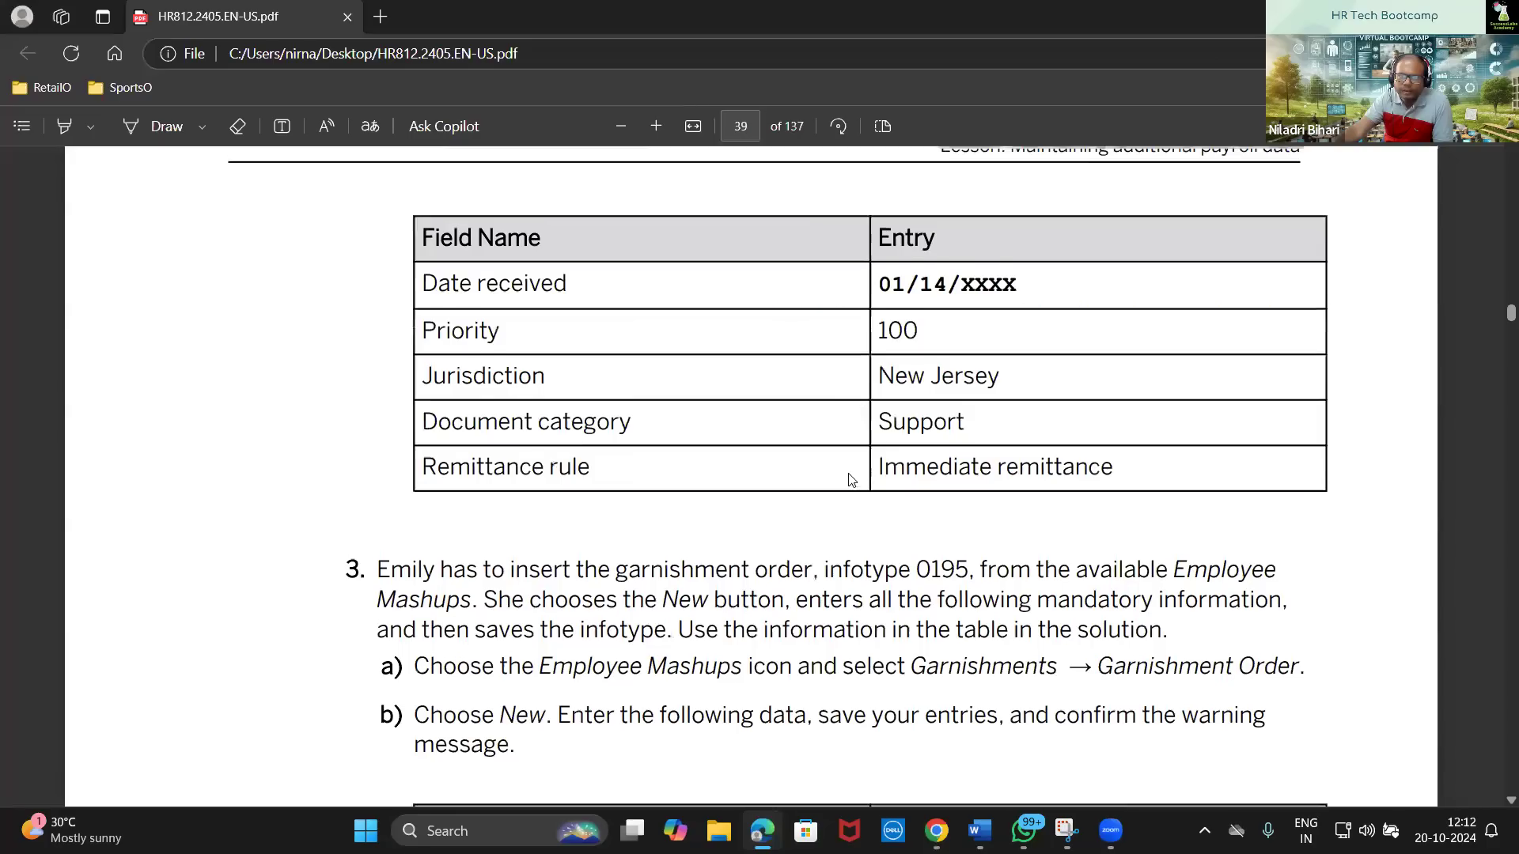
{"action": "scroll", "coordinate": [848, 478], "scroll_direction": "up", "scroll_amount": 9}
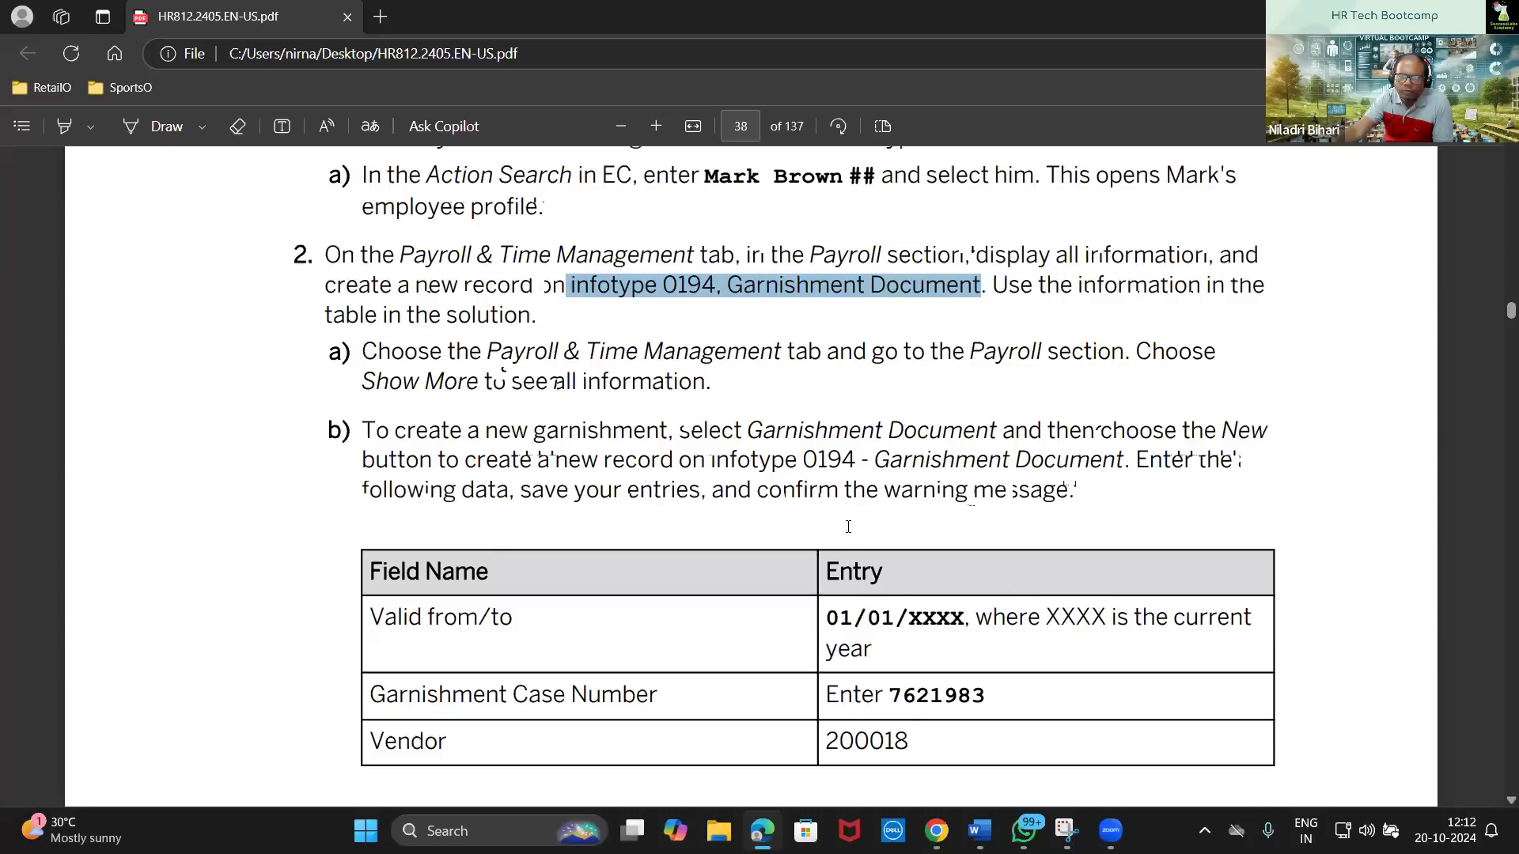
{"action": "scroll", "coordinate": [889, 561], "scroll_direction": "down", "scroll_amount": 4}
{"action": "scroll", "coordinate": [774, 800], "scroll_direction": "down", "scroll_amount": 1}
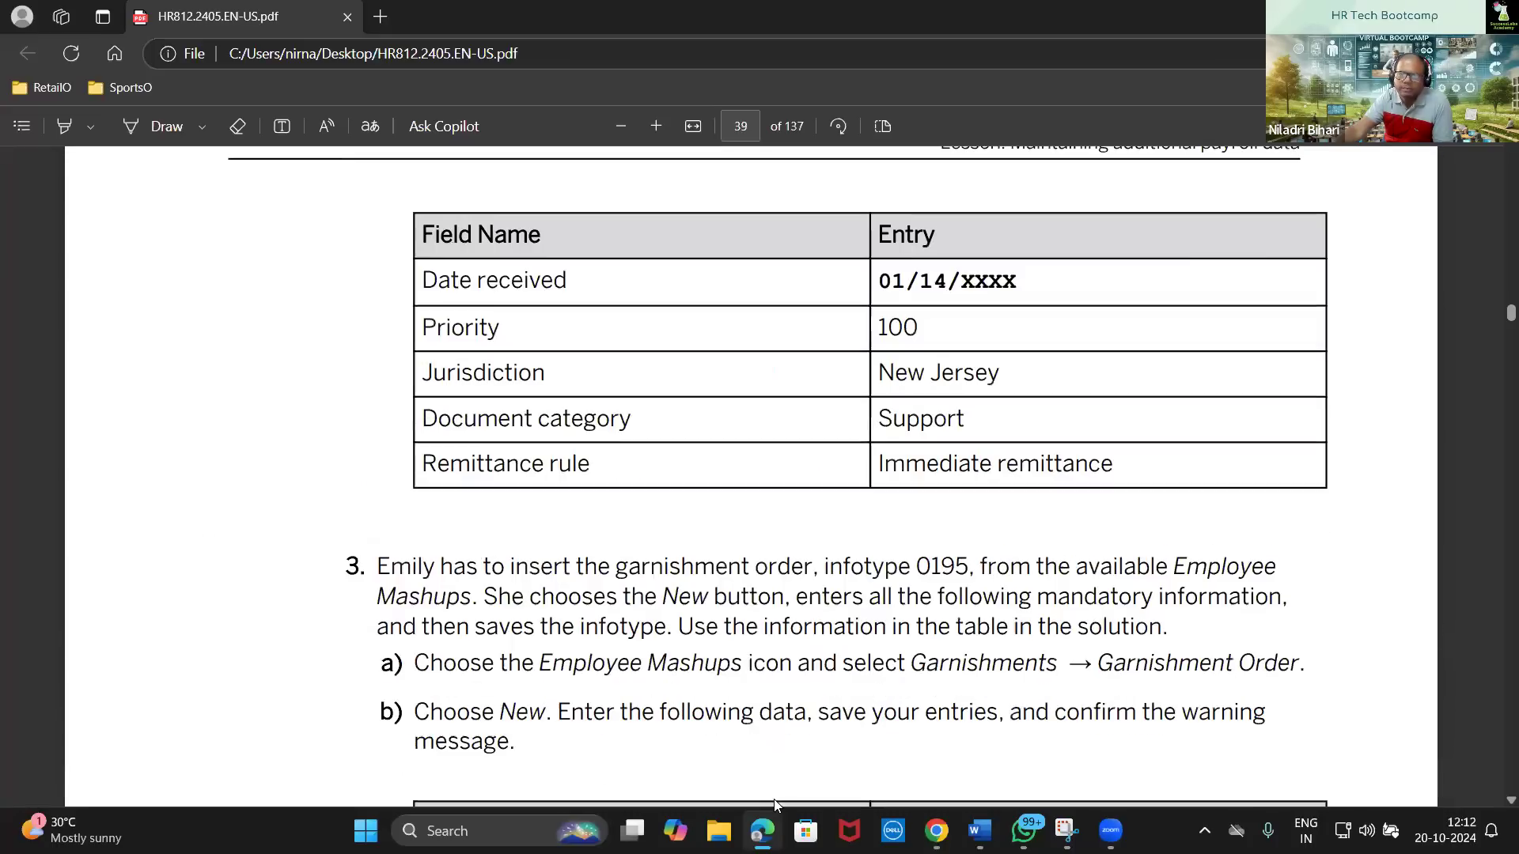
Save the garnishment document and review the saved record's details
{"action": "left_click", "coordinate": [936, 831]}
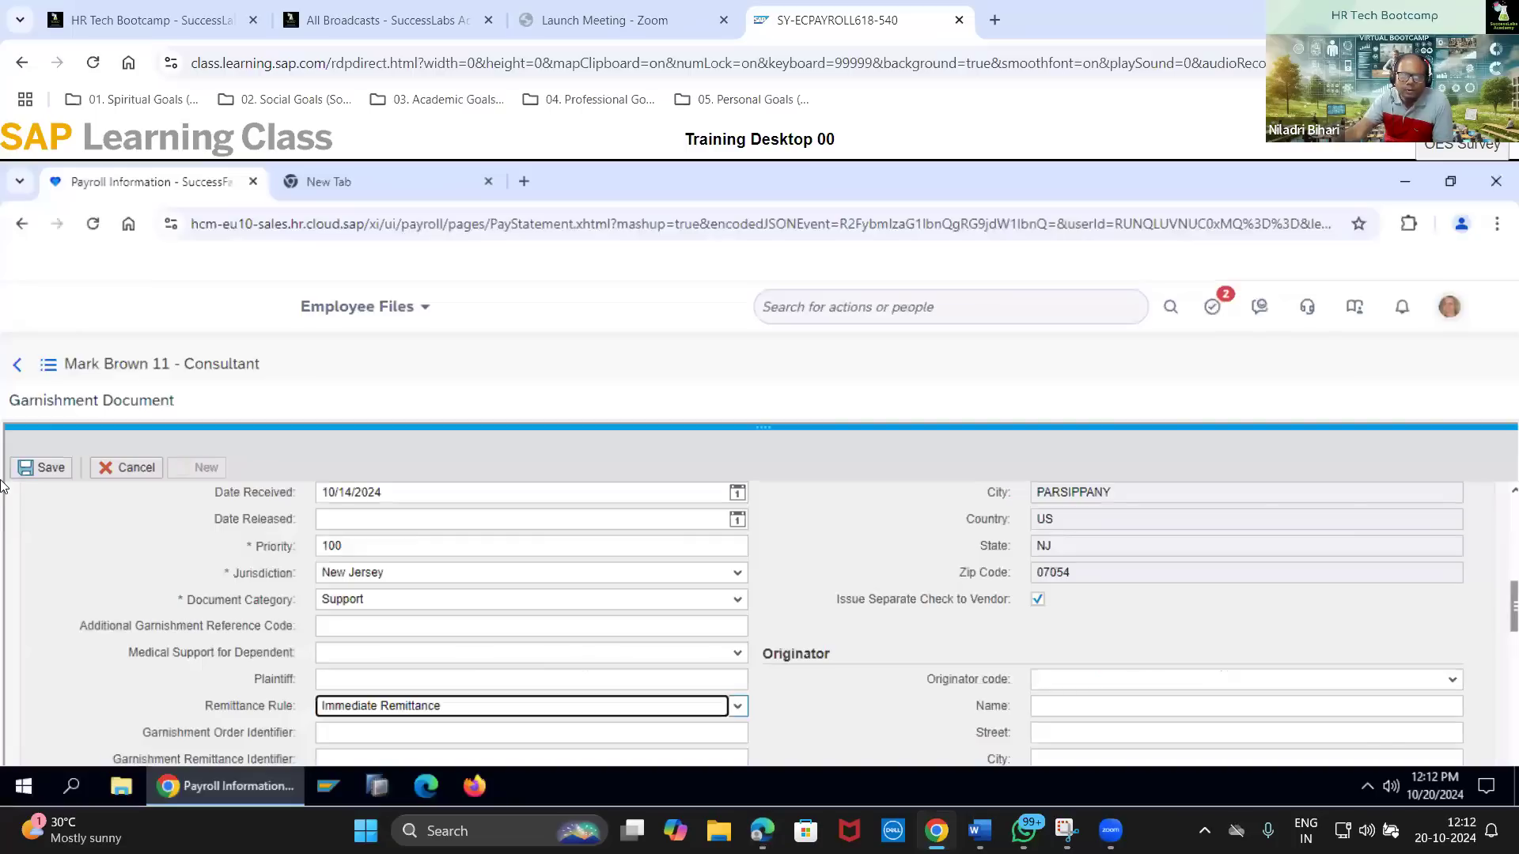
{"action": "left_click", "coordinate": [32, 468]}
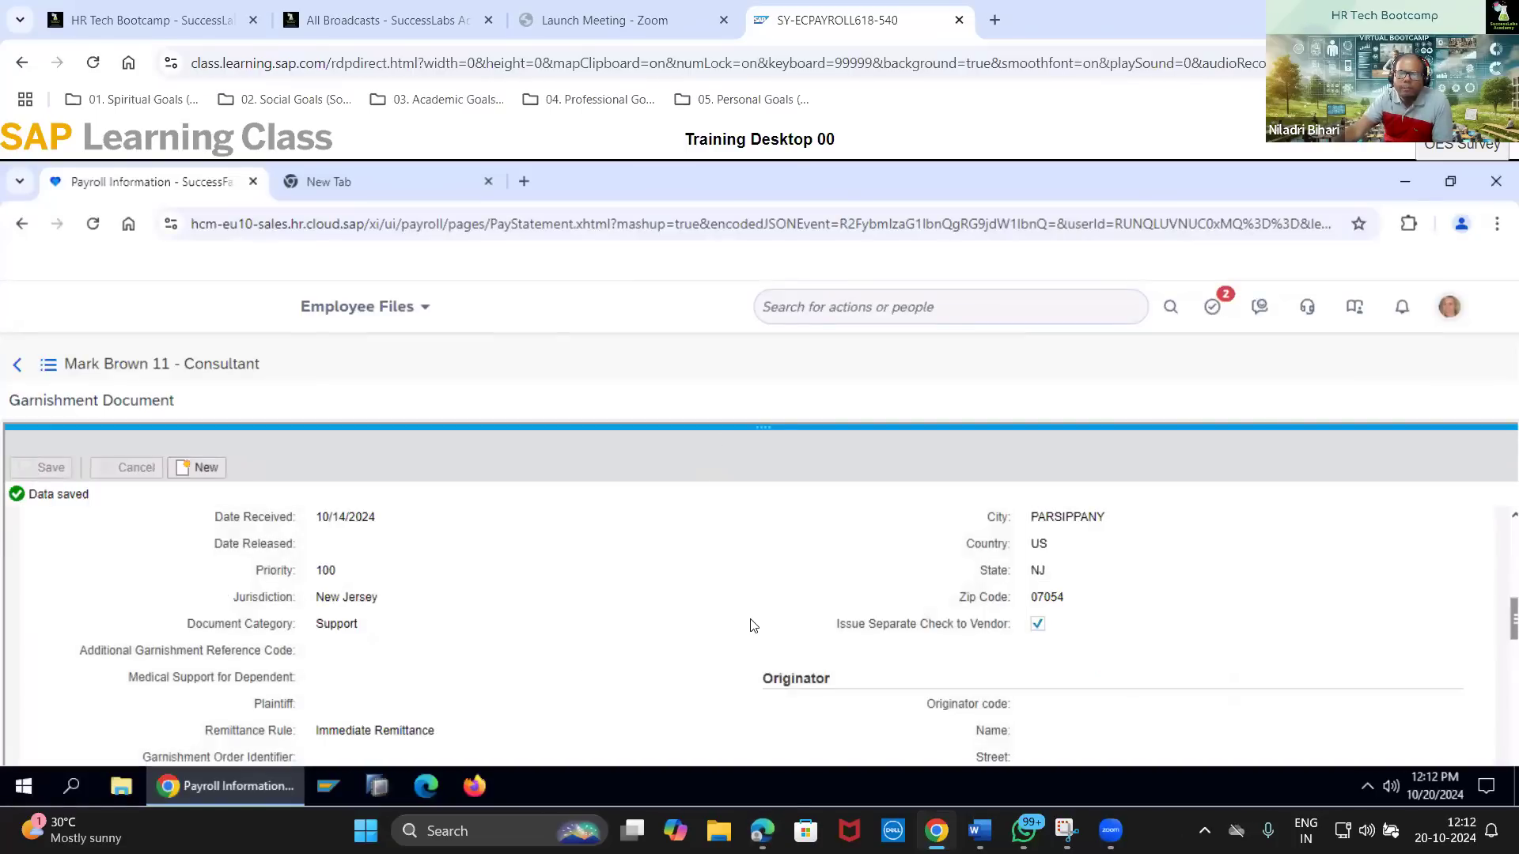
{"action": "scroll", "coordinate": [752, 625], "scroll_direction": "down", "scroll_amount": 3}
{"action": "scroll", "coordinate": [752, 625], "scroll_direction": "up", "scroll_amount": 3}
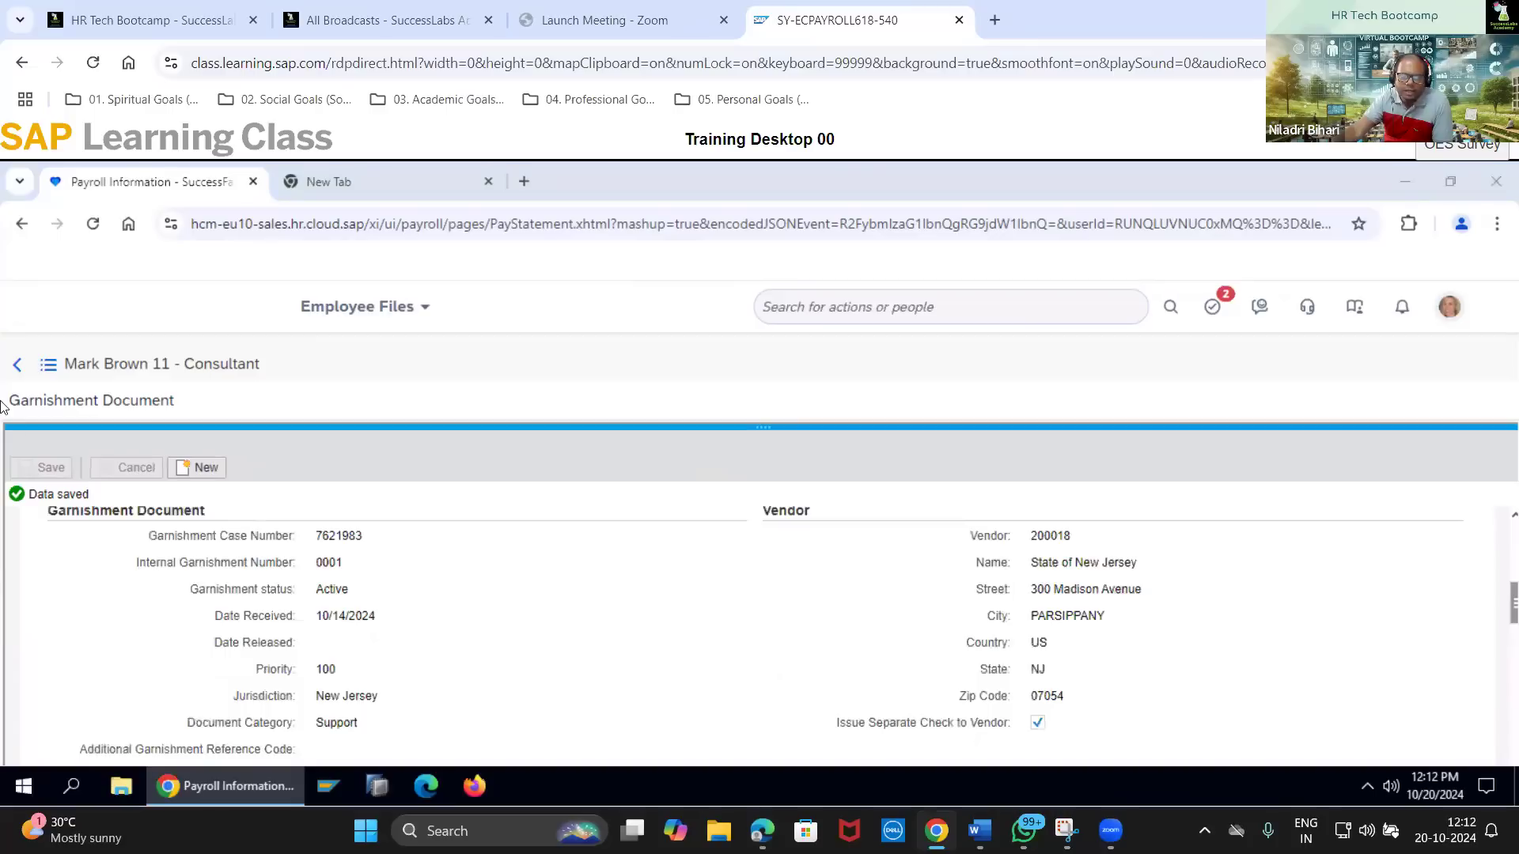
Return to the employee's profile and open Garnishment Order from the Payroll & Time Management section, following the guide
{"action": "left_click", "coordinate": [19, 378]}
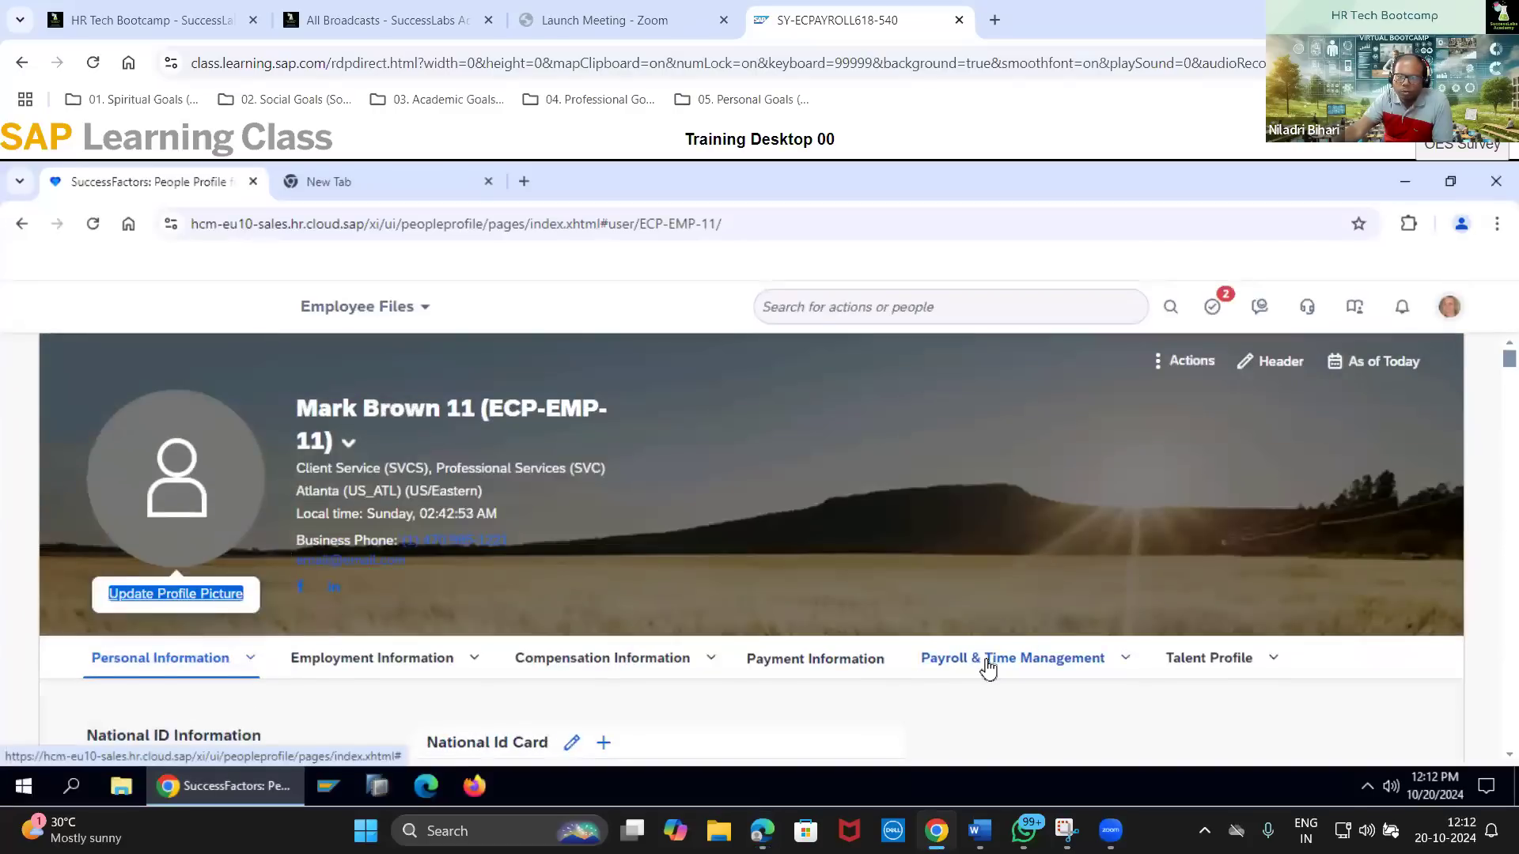
{"action": "left_click", "coordinate": [989, 663]}
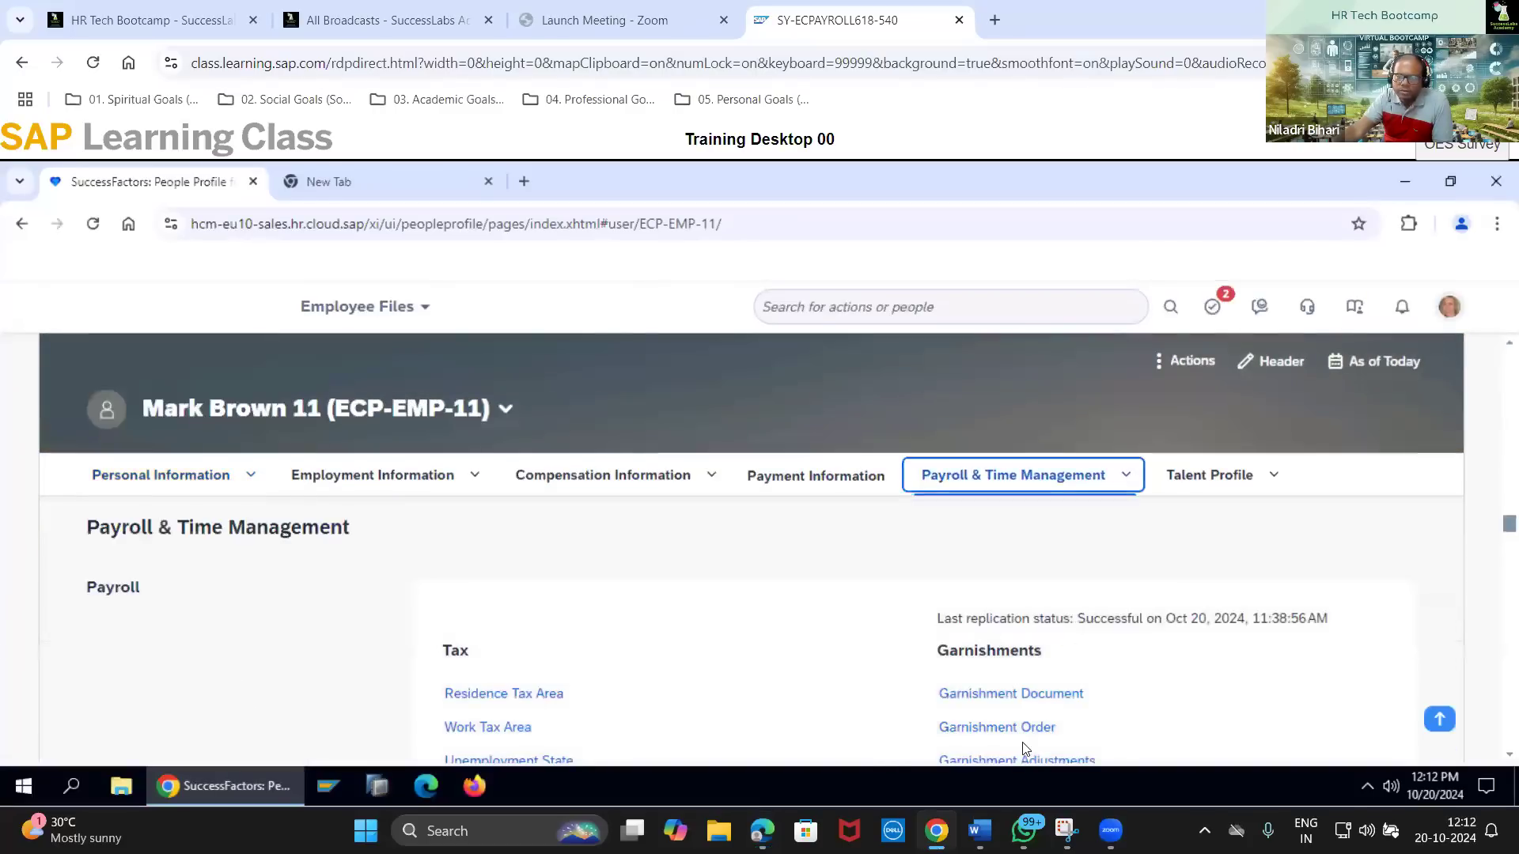
{"action": "mouse_move", "coordinate": [762, 831]}
{"action": "left_click", "coordinate": [752, 747]}
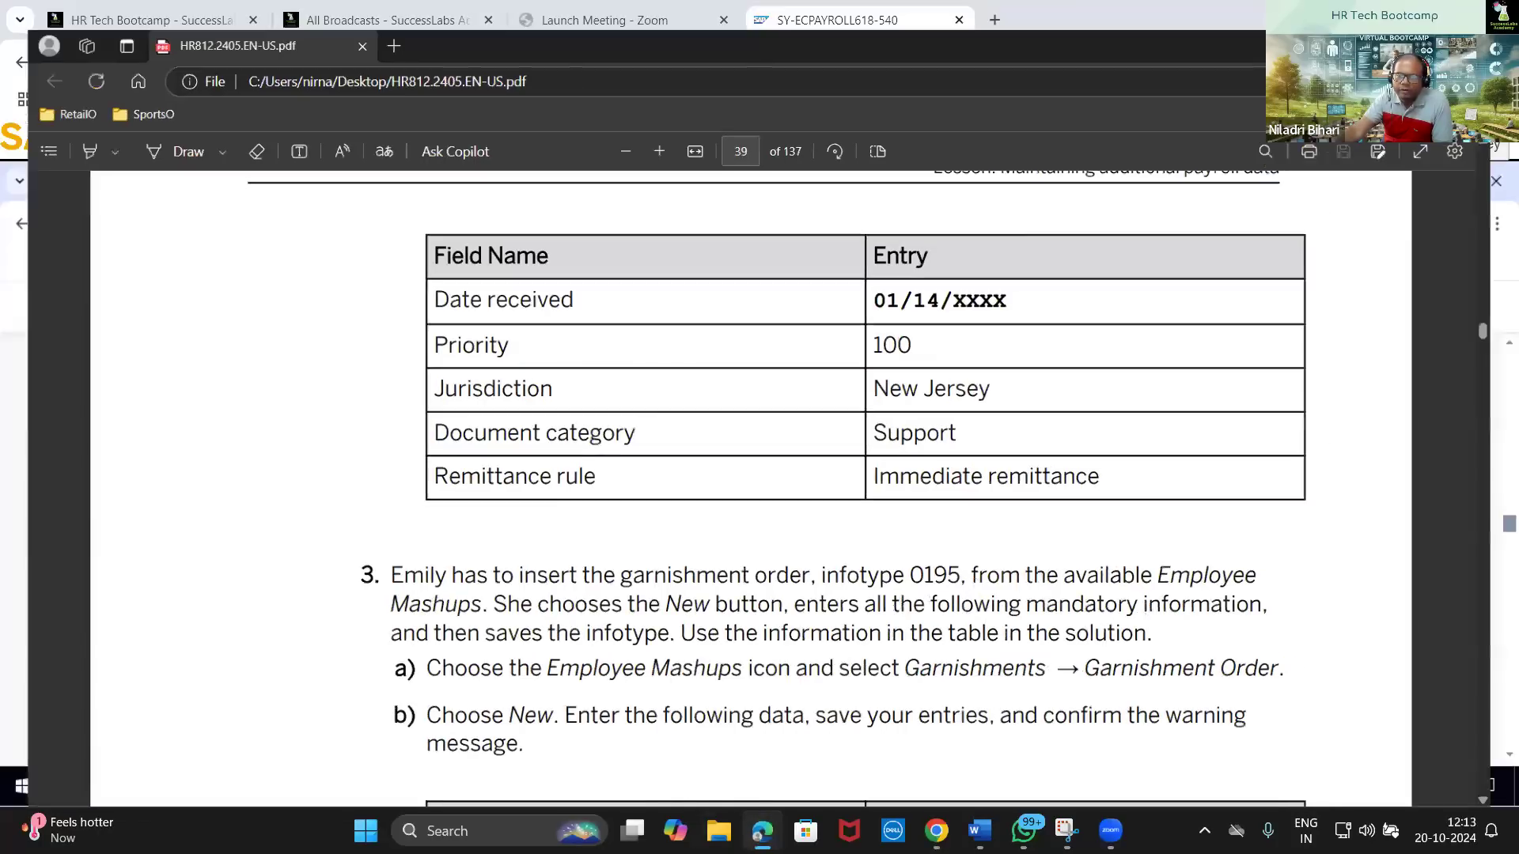
{"action": "left_click", "coordinate": [761, 831]}
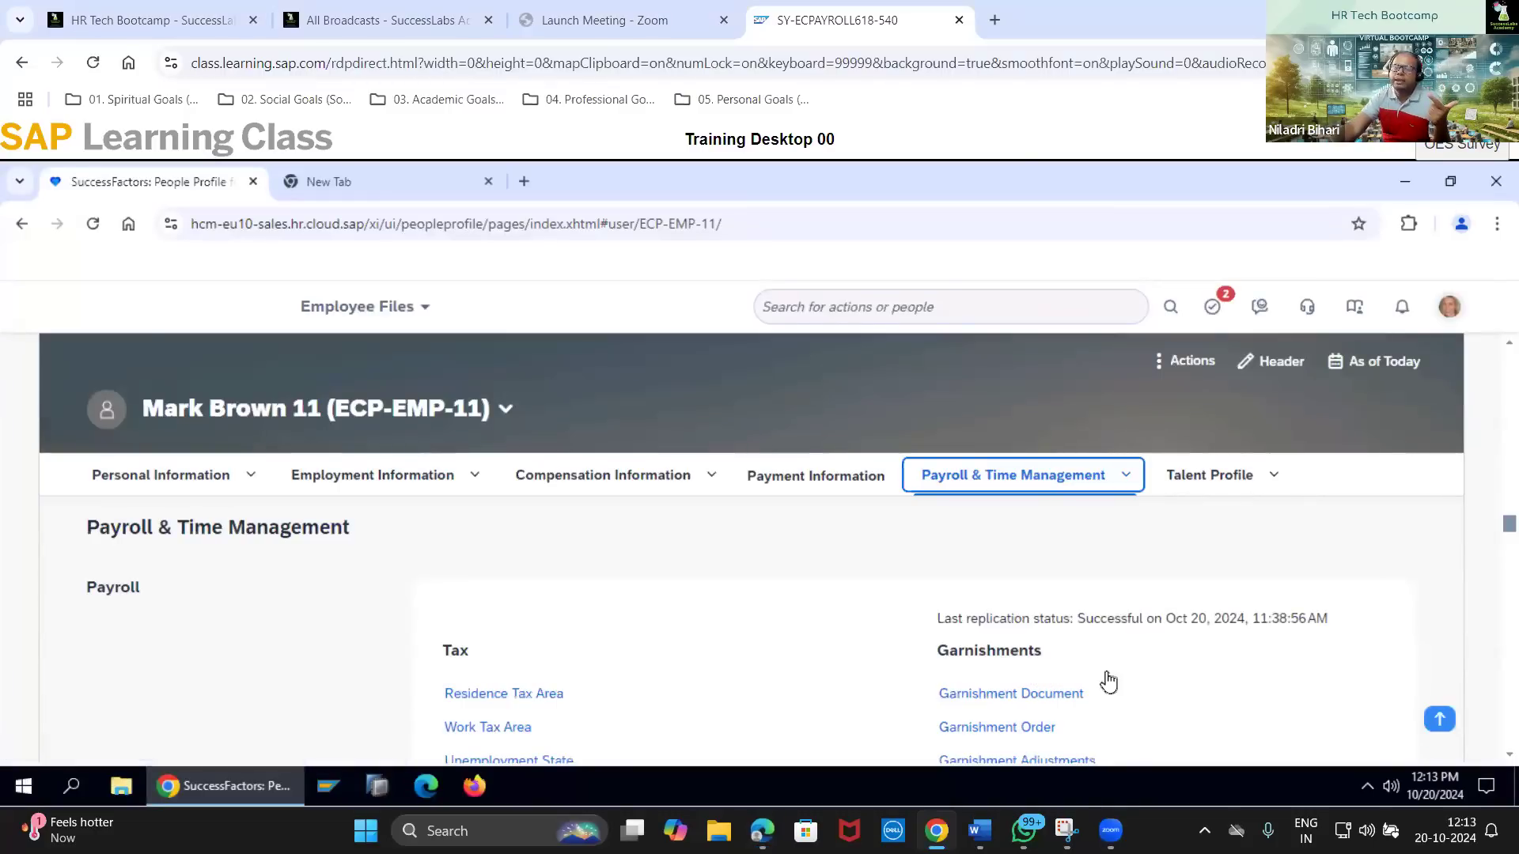
{"action": "scroll", "coordinate": [1107, 682], "scroll_direction": "down", "scroll_amount": 3}
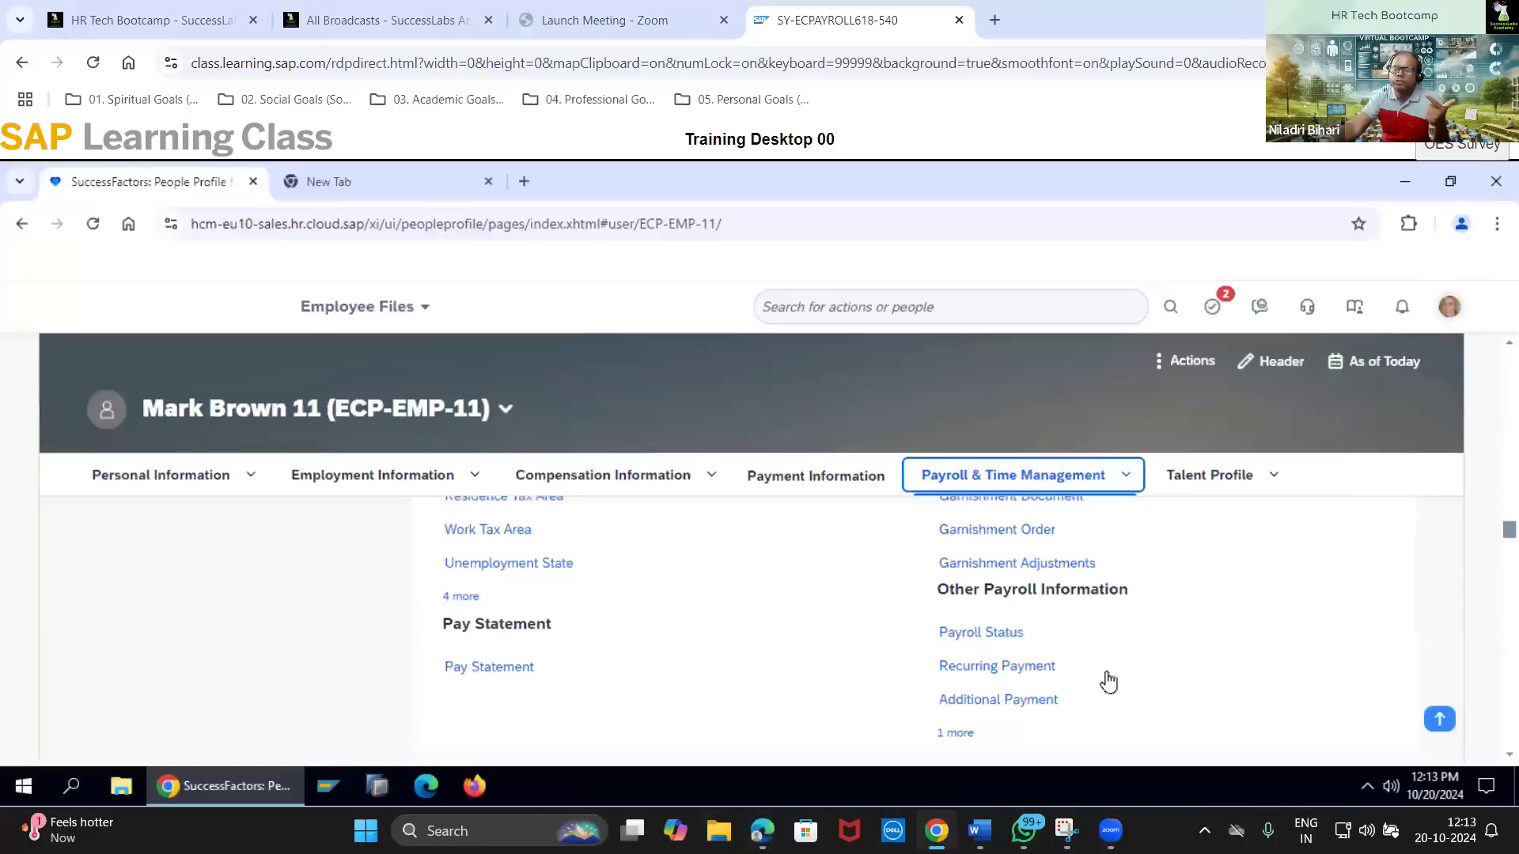
{"action": "left_click", "coordinate": [1027, 541]}
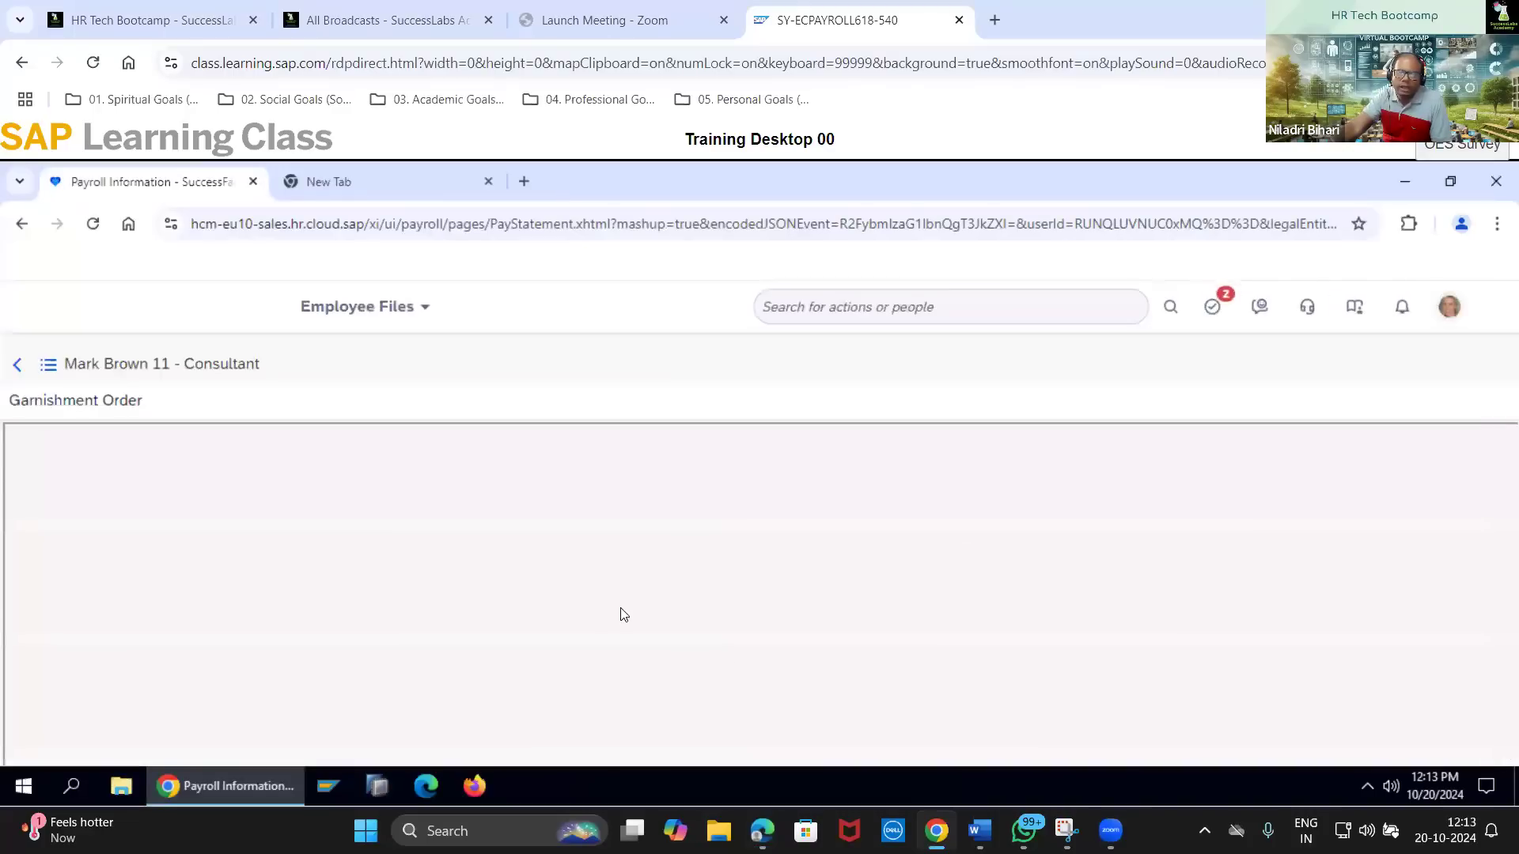
Create a new garnishment order record and consult the HR812 guide for its required entries
{"action": "left_click", "coordinate": [206, 470]}
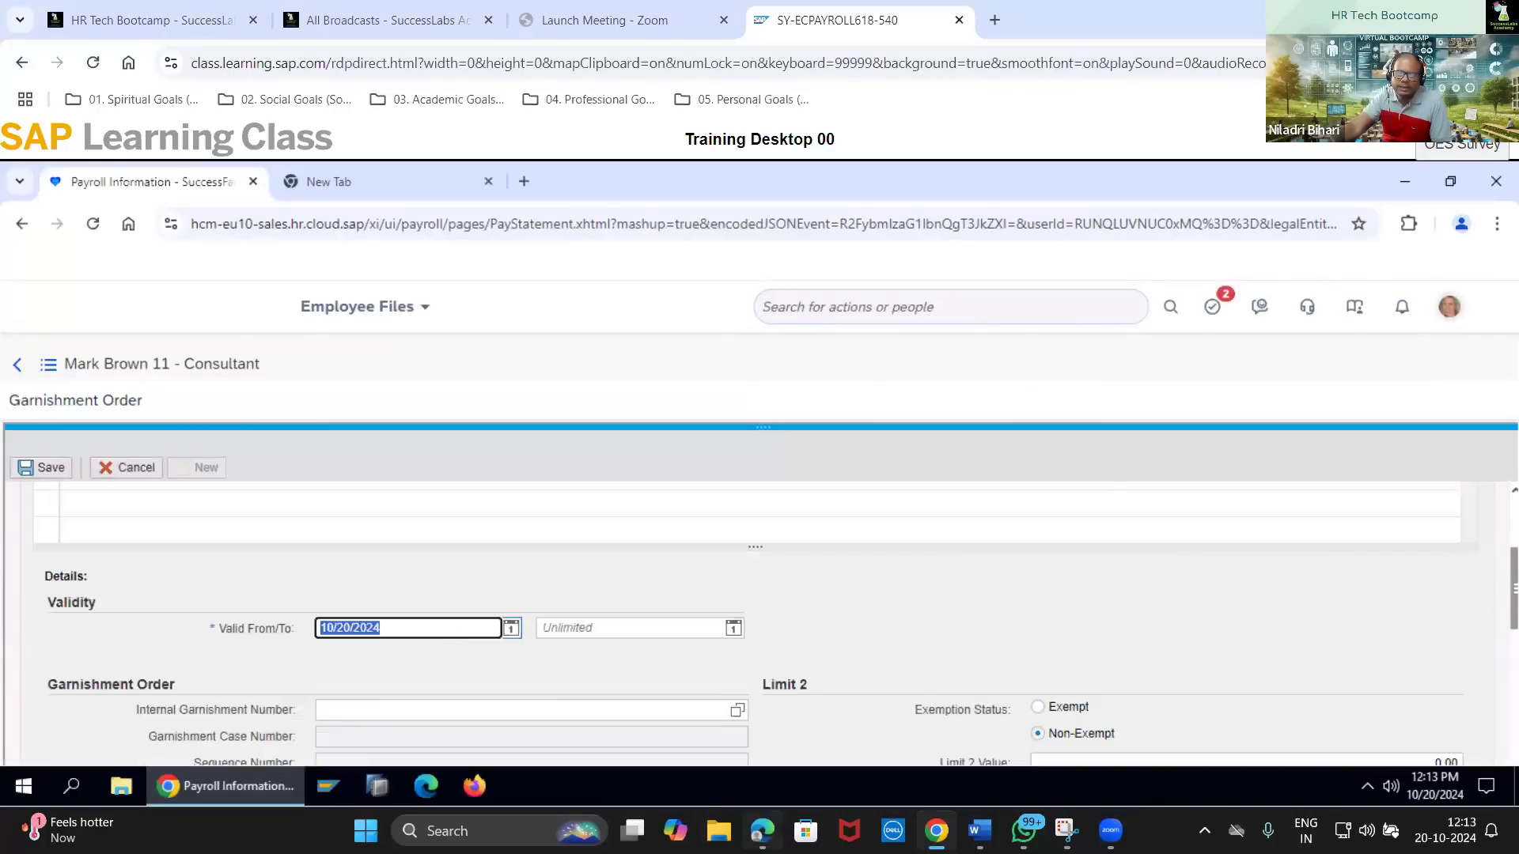
{"action": "left_click", "coordinate": [762, 831]}
{"action": "scroll", "coordinate": [759, 474], "scroll_direction": "down", "scroll_amount": 2}
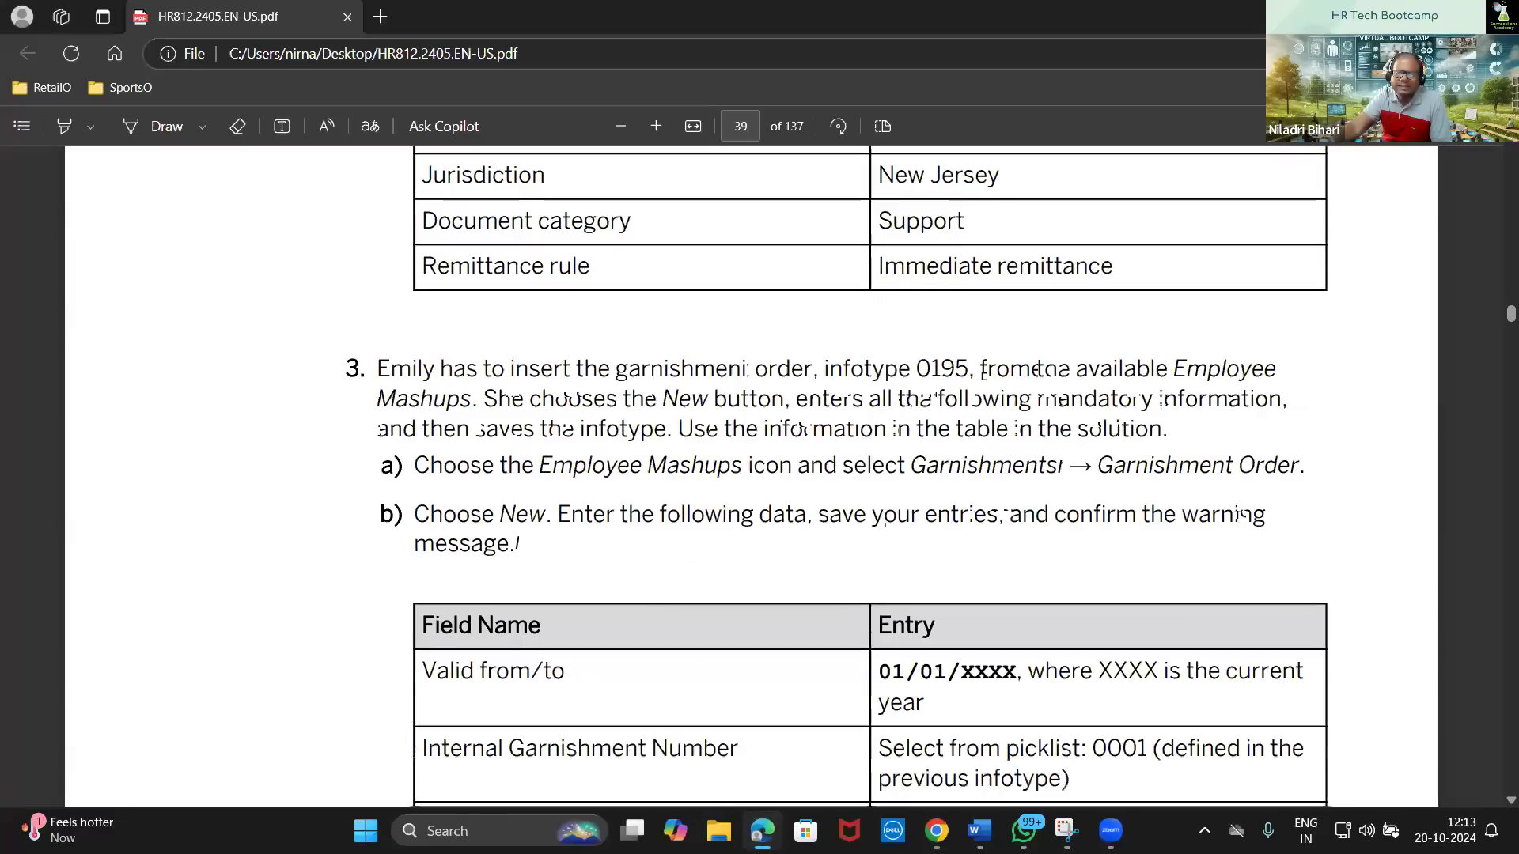
{"action": "scroll", "coordinate": [760, 474], "scroll_direction": "down", "scroll_amount": 1}
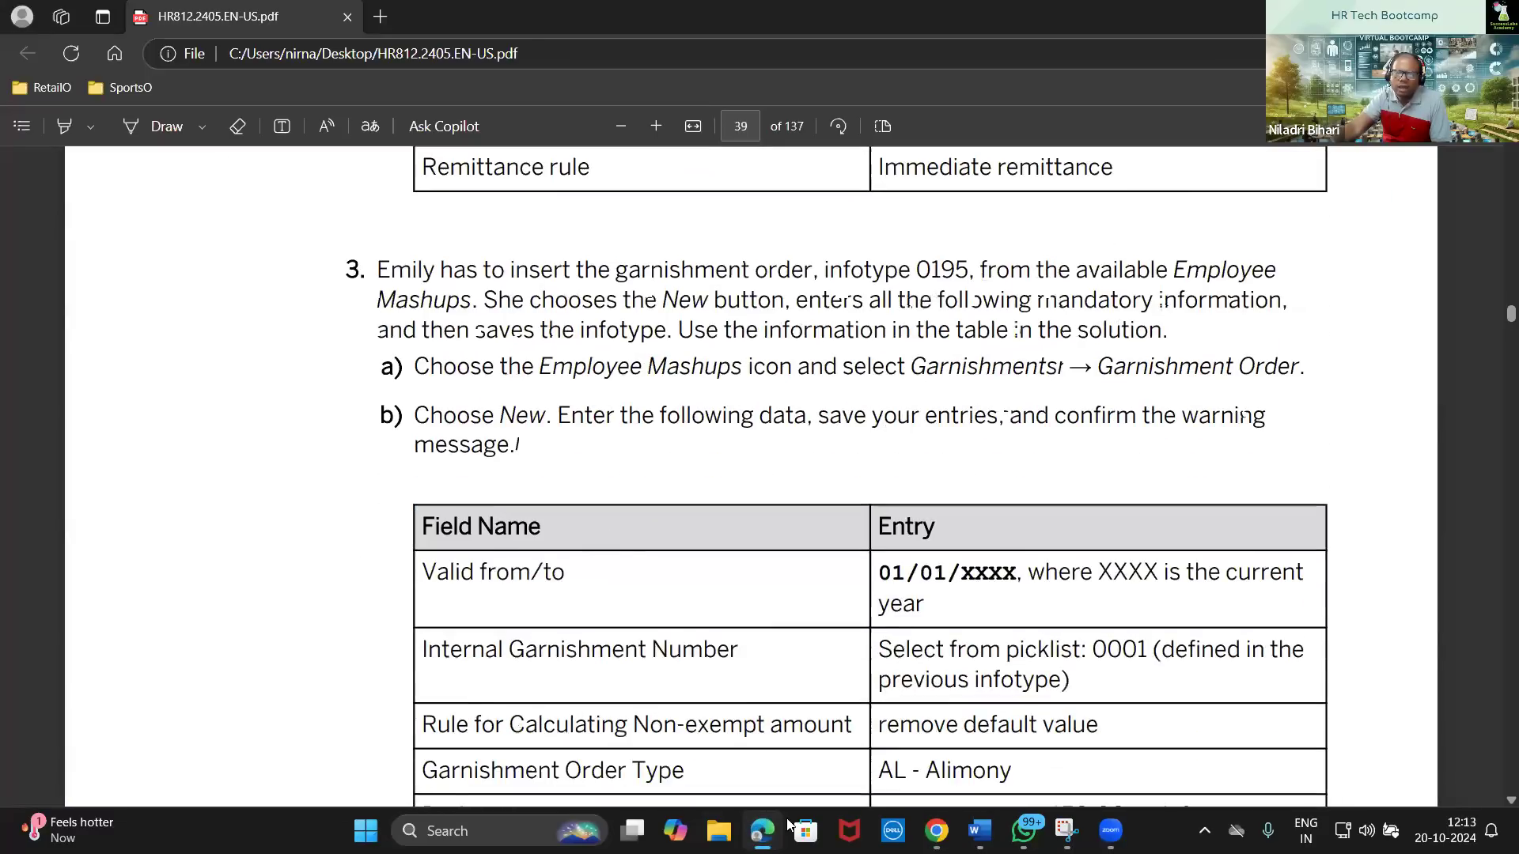
{"action": "left_click", "coordinate": [762, 831]}
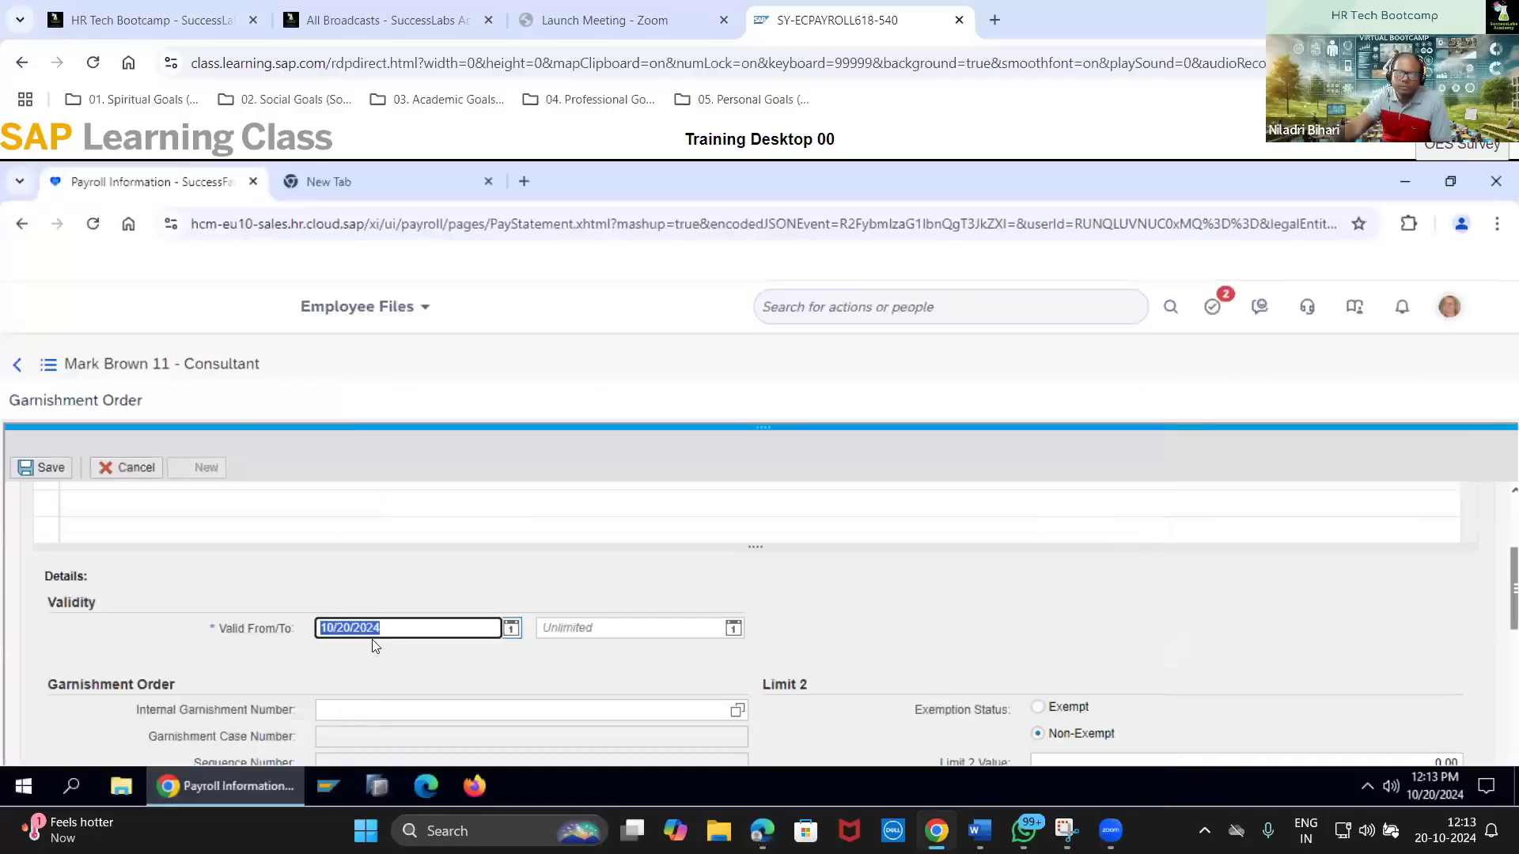
Set the garnishment order's Valid From date to 01/01/2024
{"action": "left_click", "coordinate": [388, 629]}
{"action": "key", "text": "BackSpace"}
{"action": "key", "text": "BackSpace"}
{"action": "key", "text": "BackSpace"}
{"action": "key", "text": "BackSpace"}
{"action": "key", "text": "BackSpace"}
{"action": "key", "text": "BackSpace"}
{"action": "key", "text": "BackSpace"}
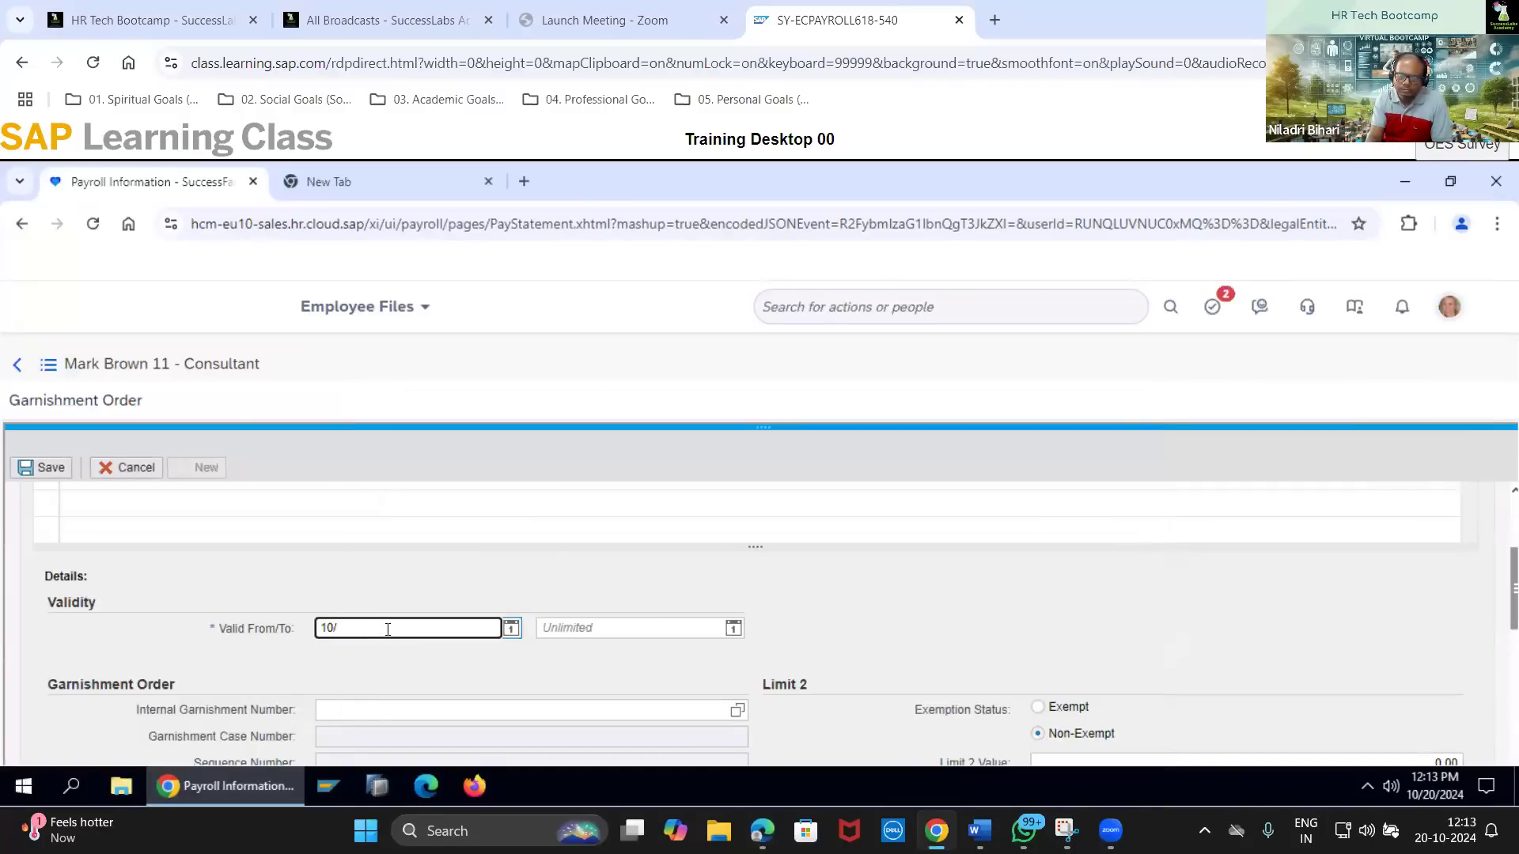
{"action": "key", "text": "BackSpace"}
{"action": "key", "text": "BackSpace"}
{"action": "type", "text": "01/01/2024"}
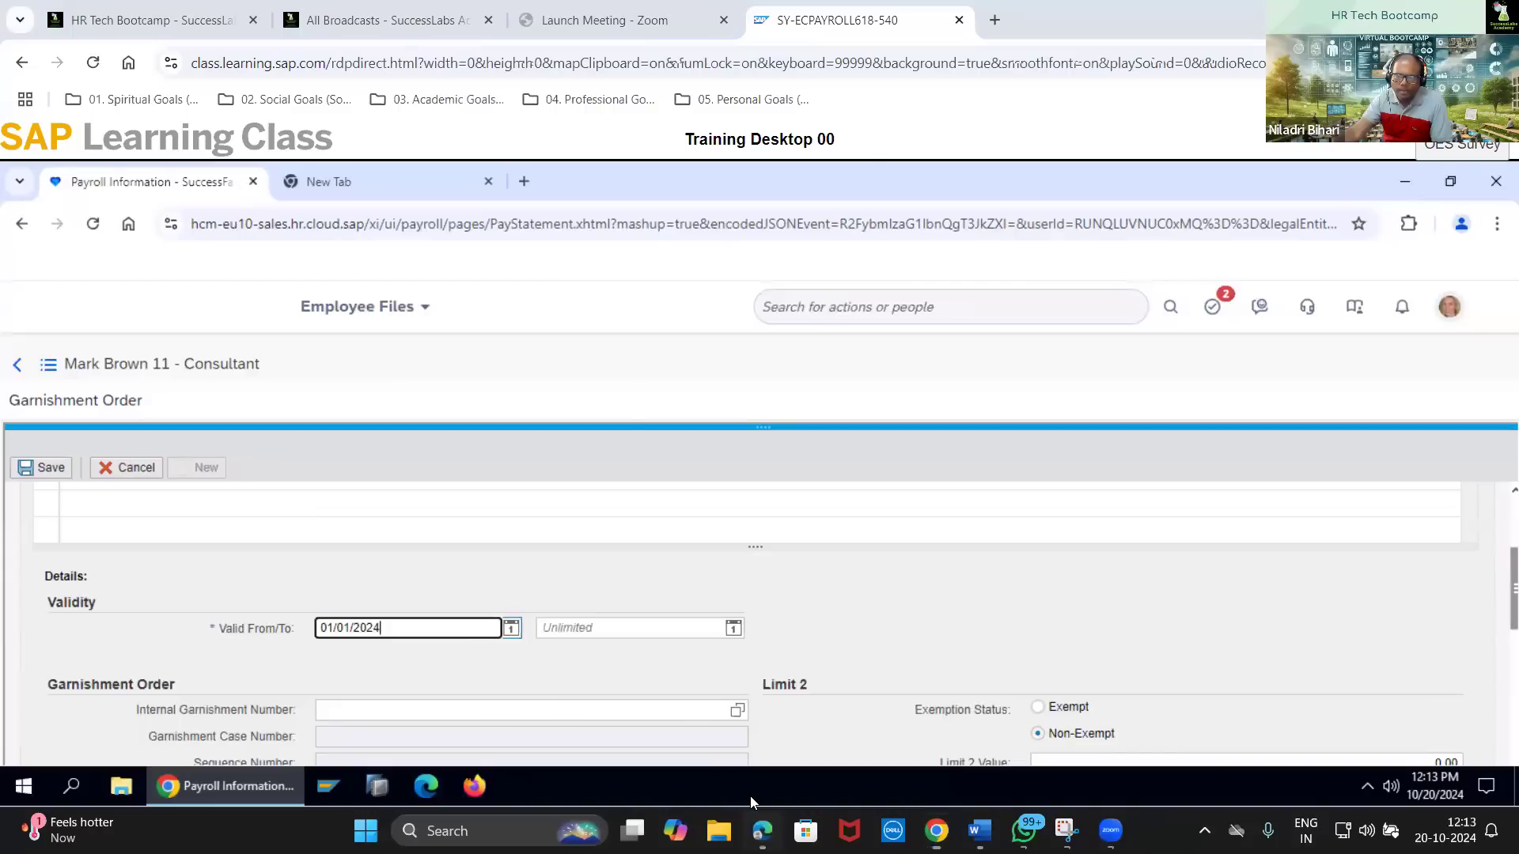
Check the guide's picklist entry and set the garnishment order's Internal Garnishment Number to 0001
{"action": "key", "text": "alt+Tab"}
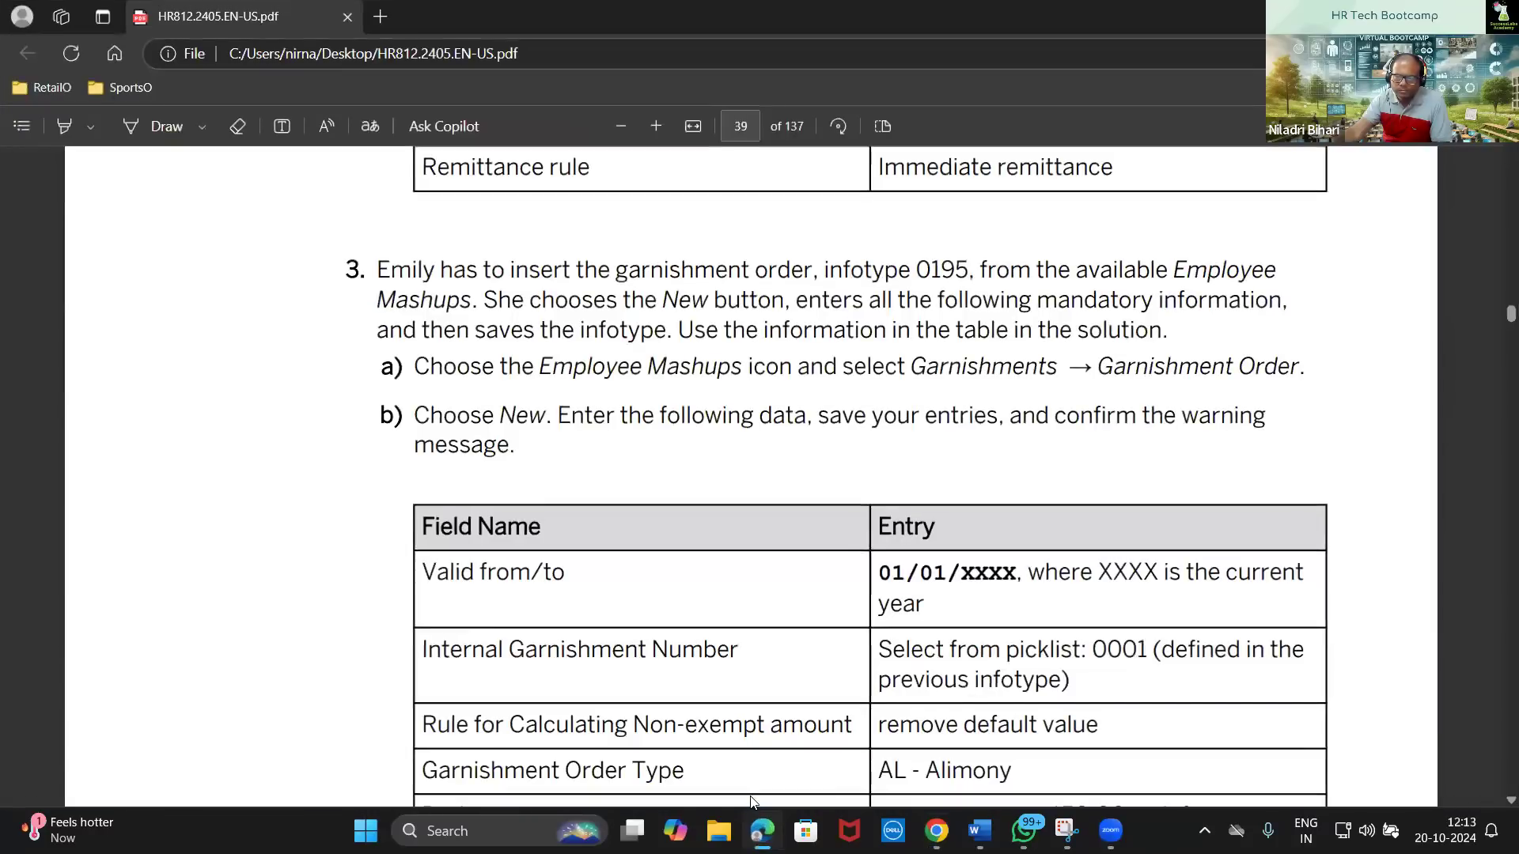
{"action": "key", "text": "alt+Tab"}
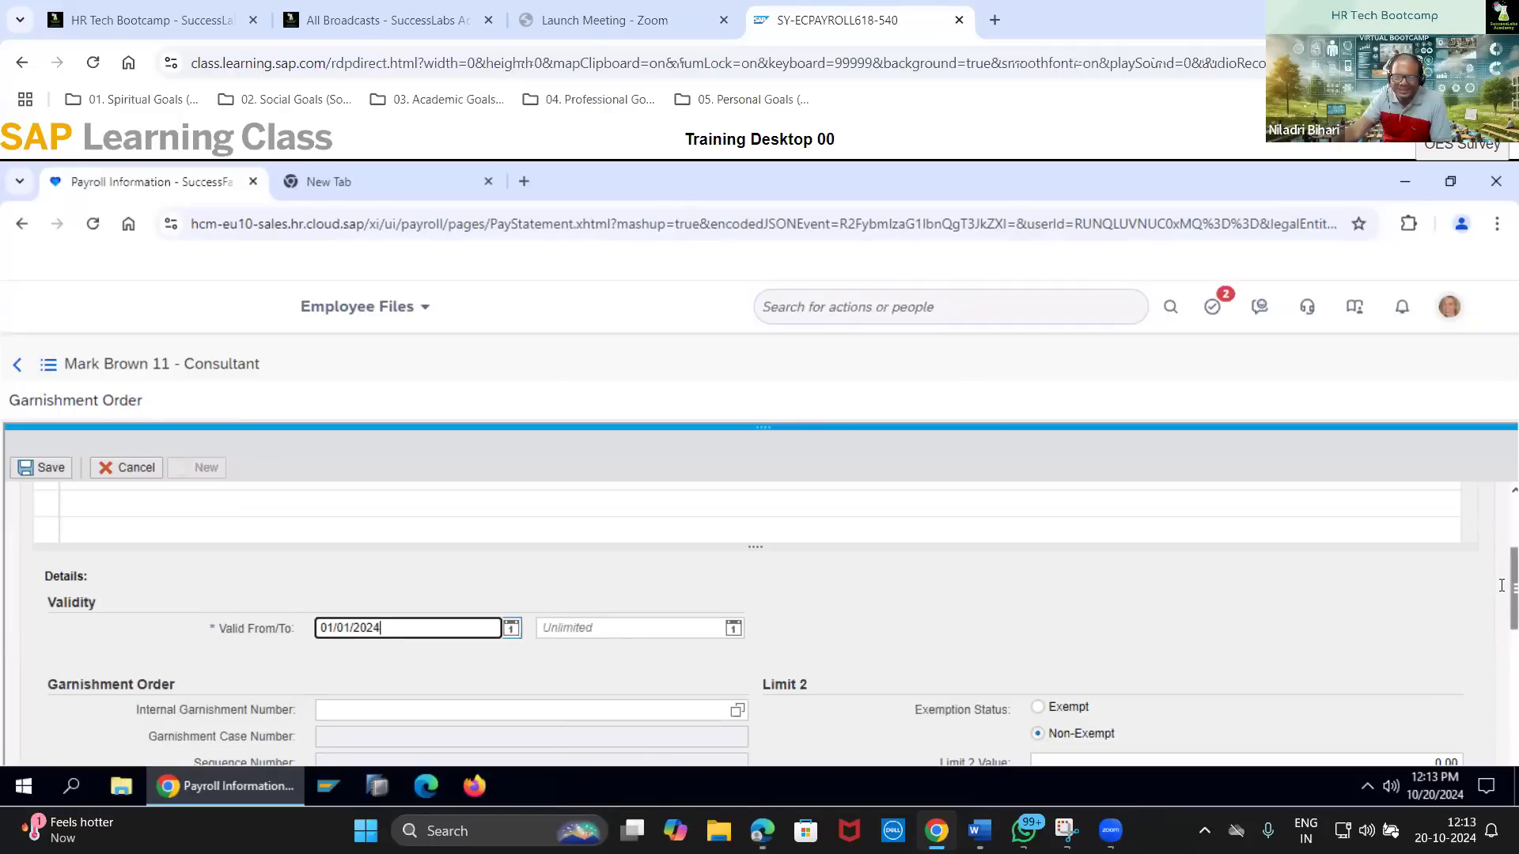
{"action": "scroll", "coordinate": [1501, 585], "scroll_direction": "down", "scroll_amount": 2}
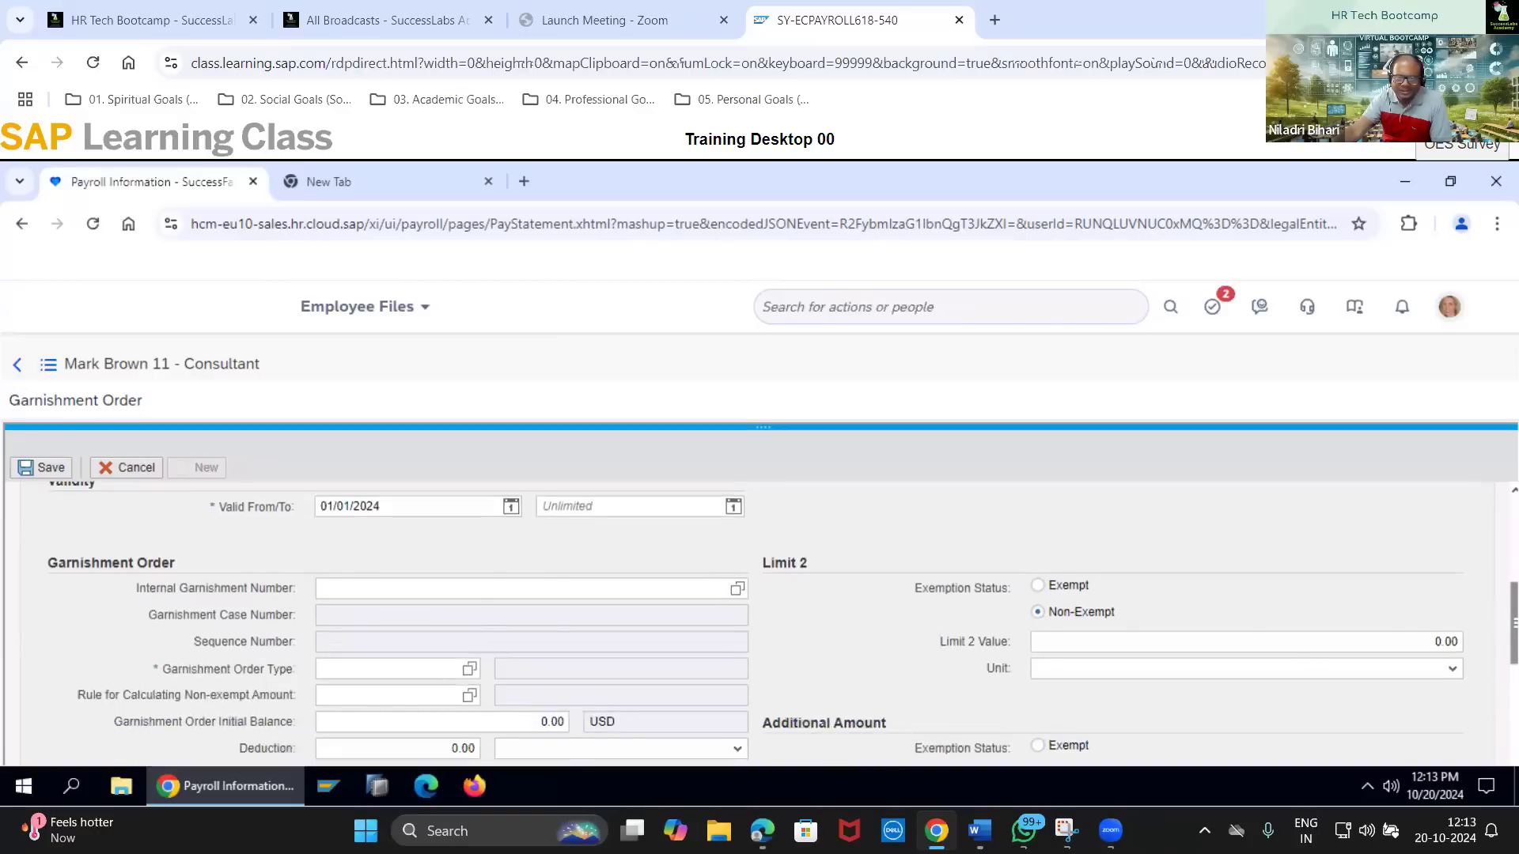
{"action": "left_click", "coordinate": [762, 831]}
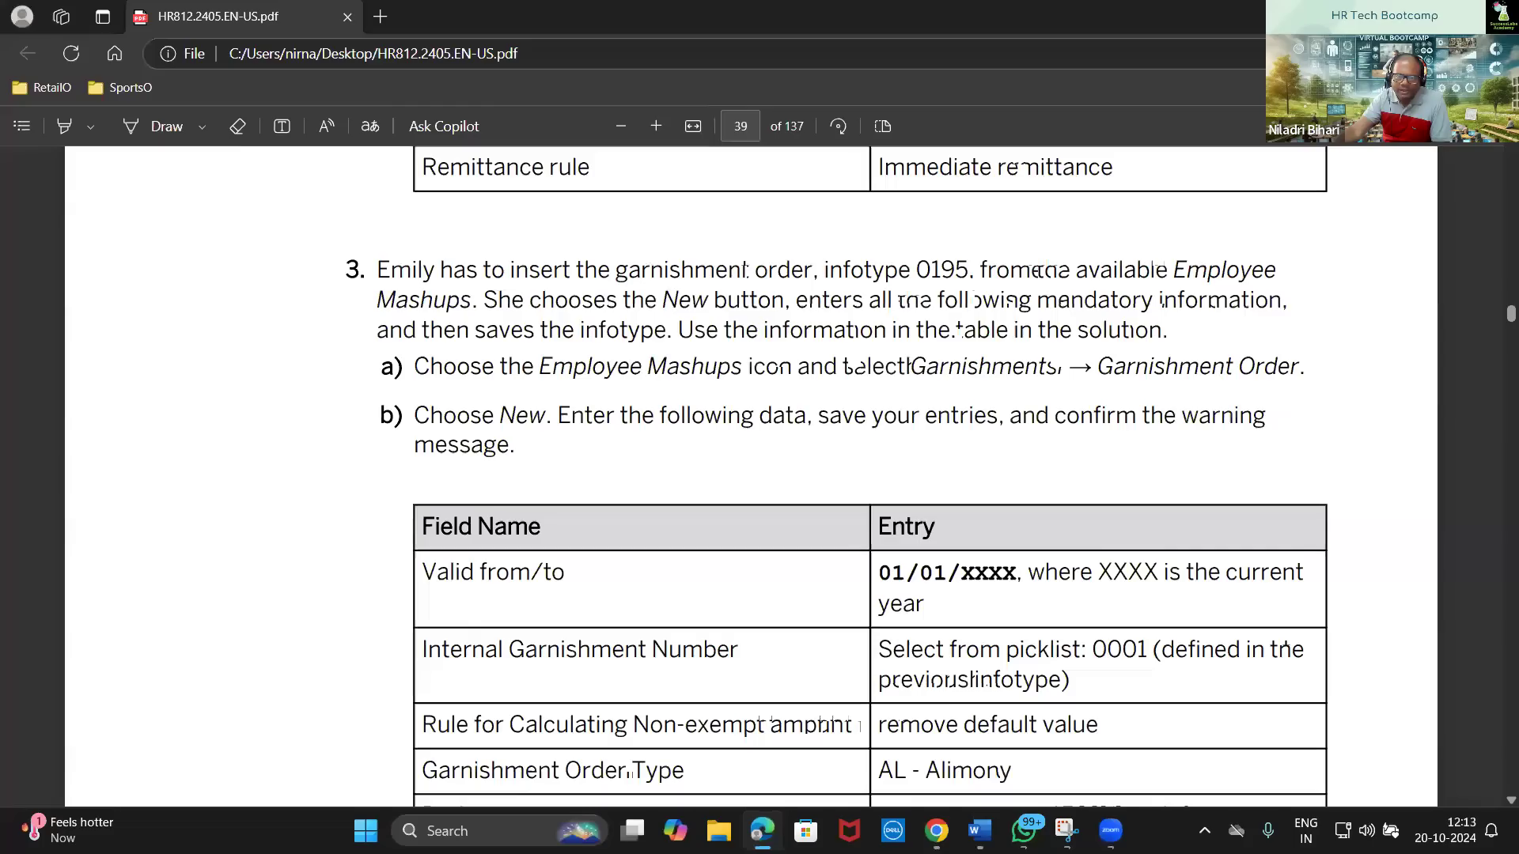
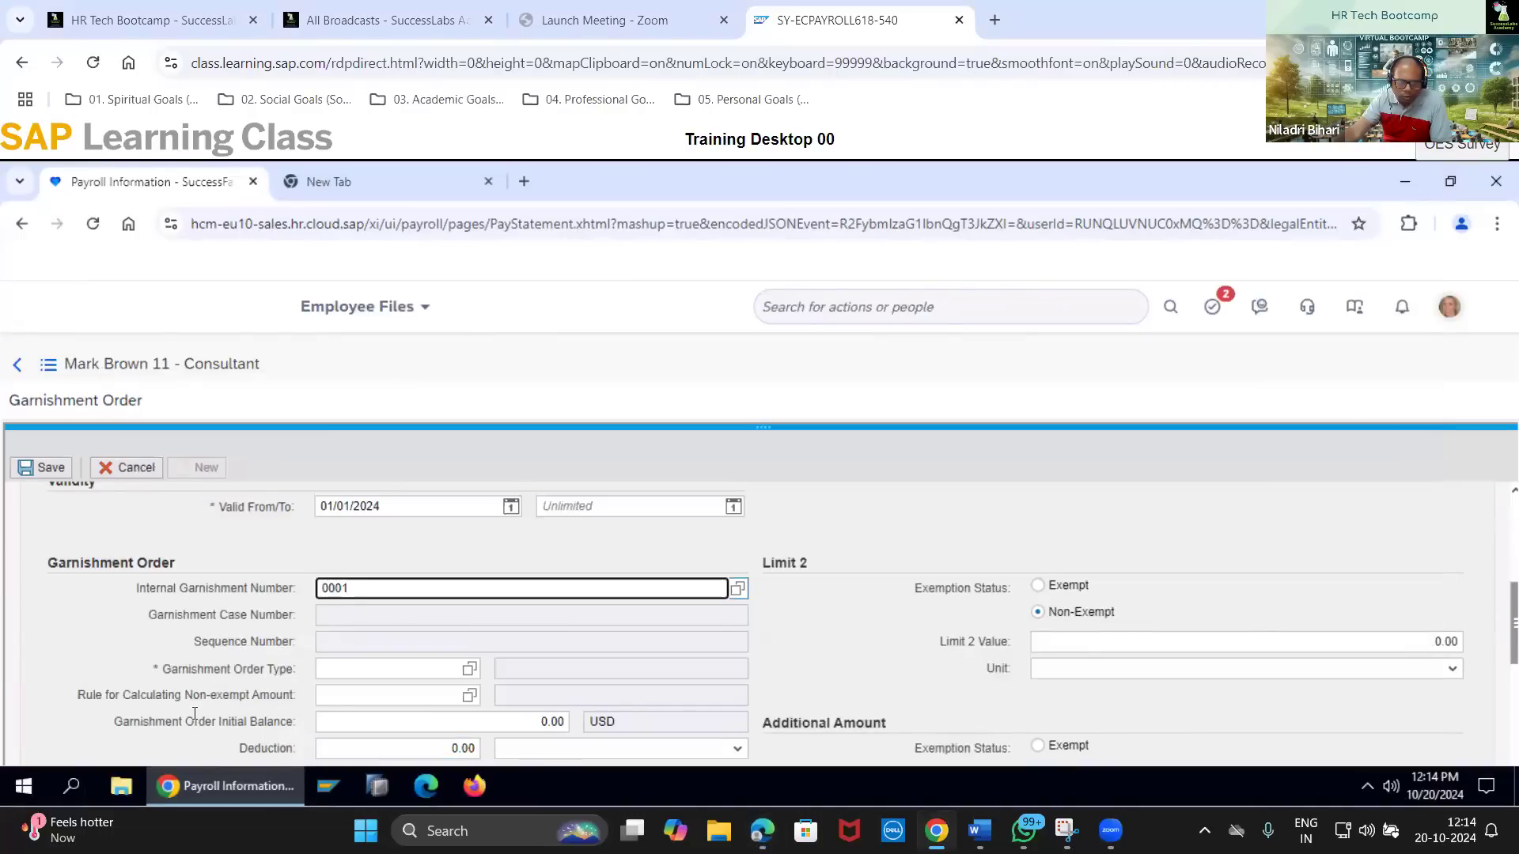
{"action": "scroll", "coordinate": [494, 682], "scroll_direction": "down", "scroll_amount": 6}
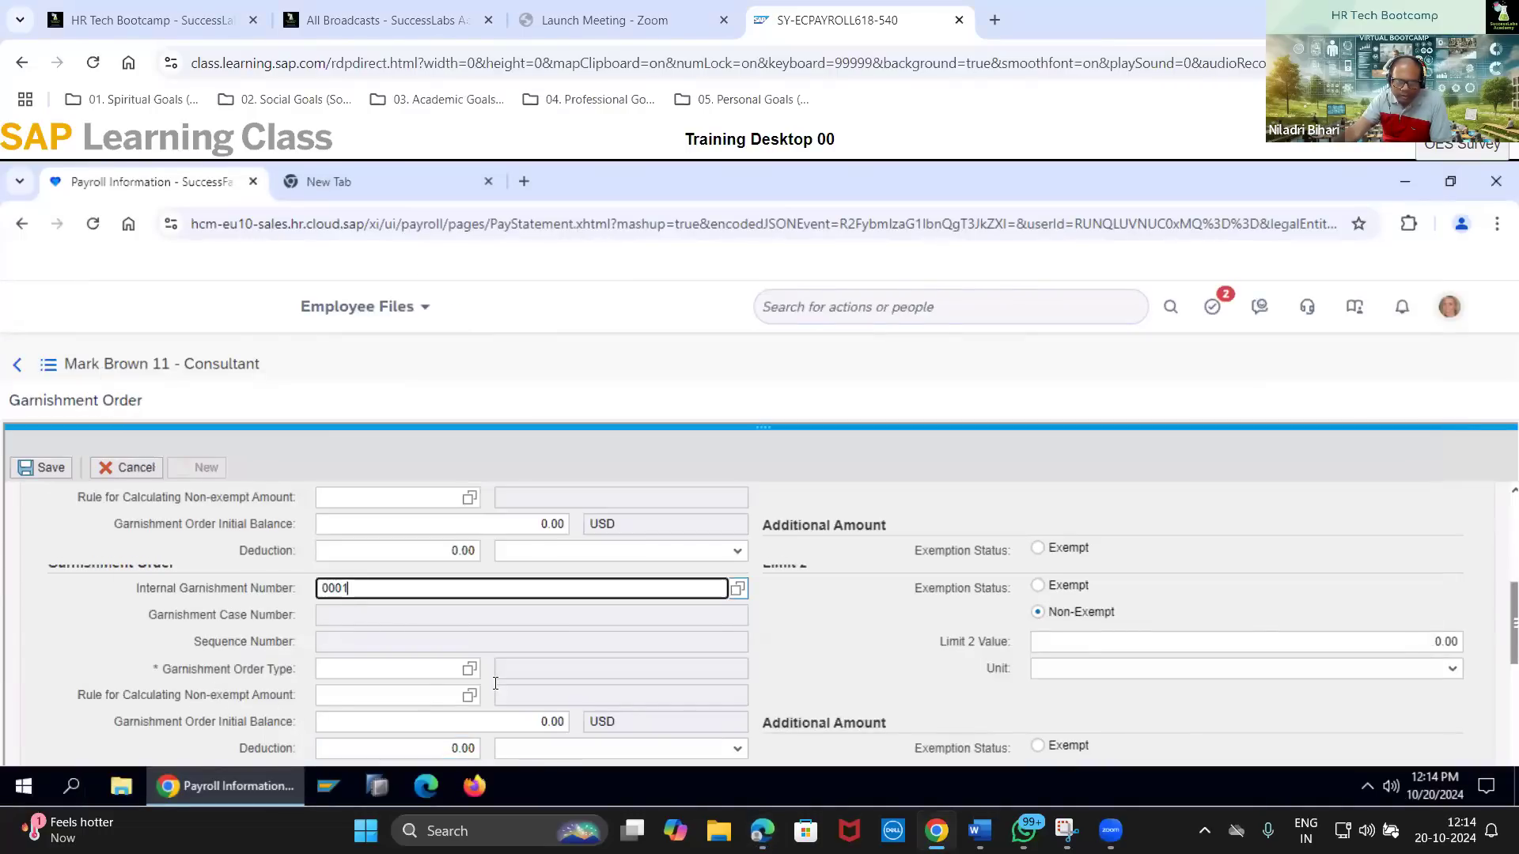
{"action": "scroll", "coordinate": [495, 684], "scroll_direction": "up", "scroll_amount": 3}
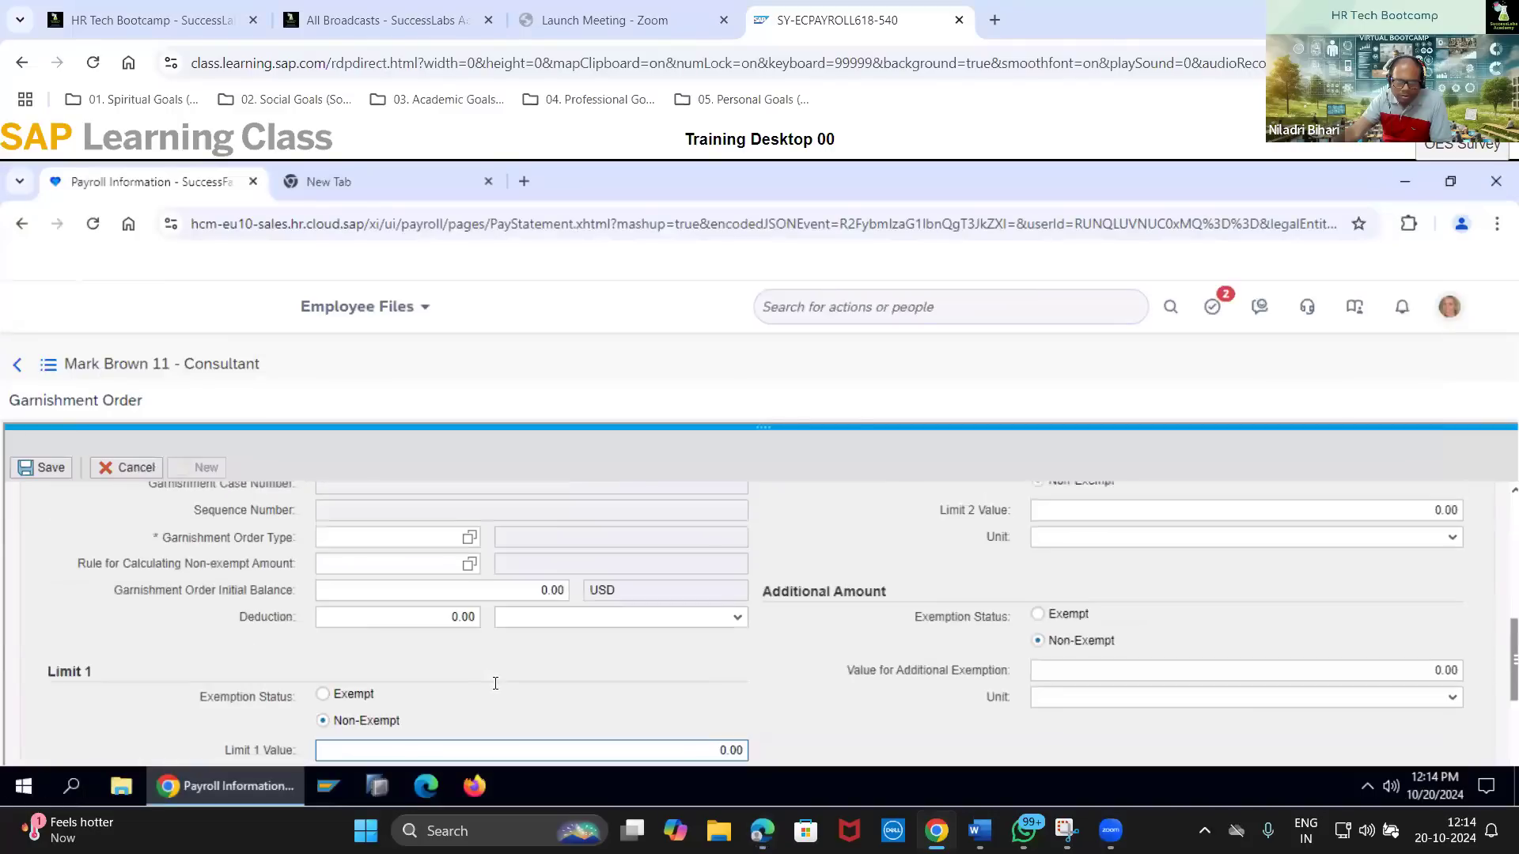
{"action": "scroll", "coordinate": [495, 684], "scroll_direction": "up", "scroll_amount": 3}
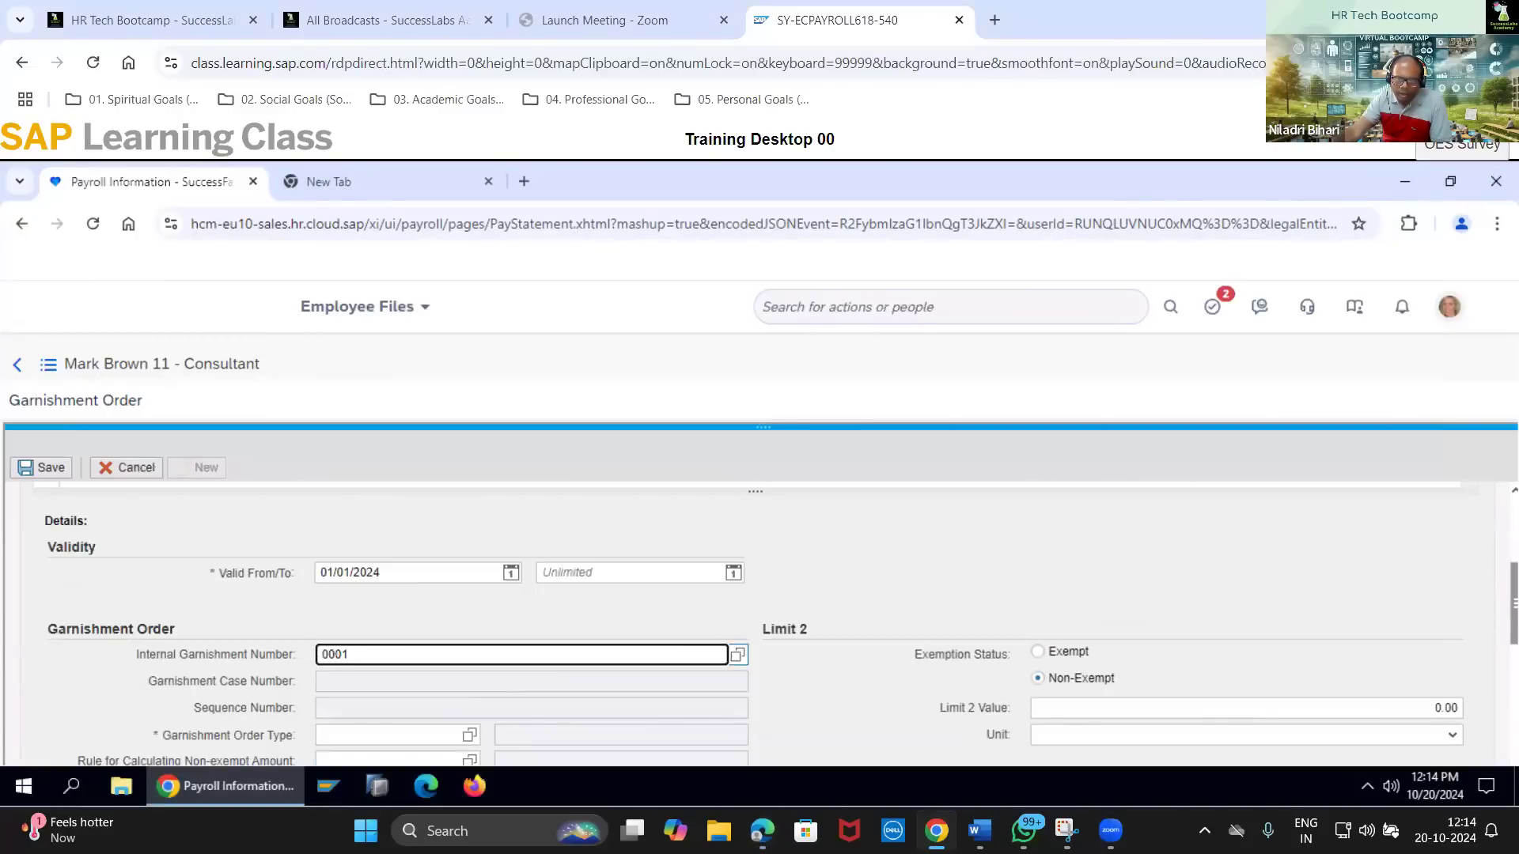
Set the Garnishment Order Type to AL (Alimony), as specified in the guide
{"action": "left_click", "coordinate": [761, 831]}
{"action": "left_click", "coordinate": [761, 830]}
{"action": "scroll", "coordinate": [1501, 633], "scroll_direction": "down", "scroll_amount": 3}
{"action": "left_click", "coordinate": [434, 599]}
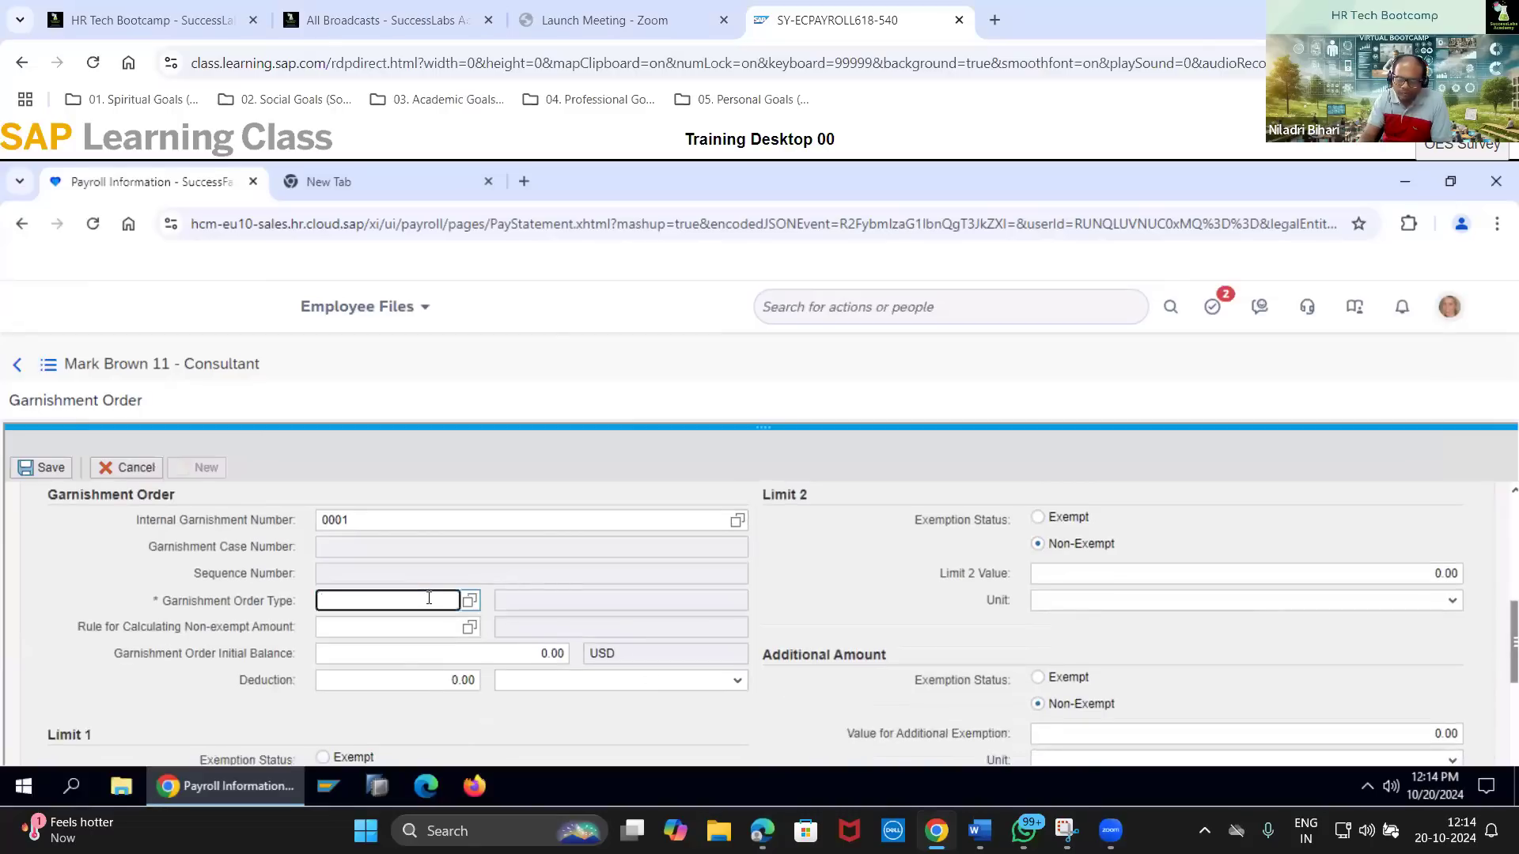
{"action": "type", "text": "AL"}
{"action": "key", "text": "ctrl+a"}
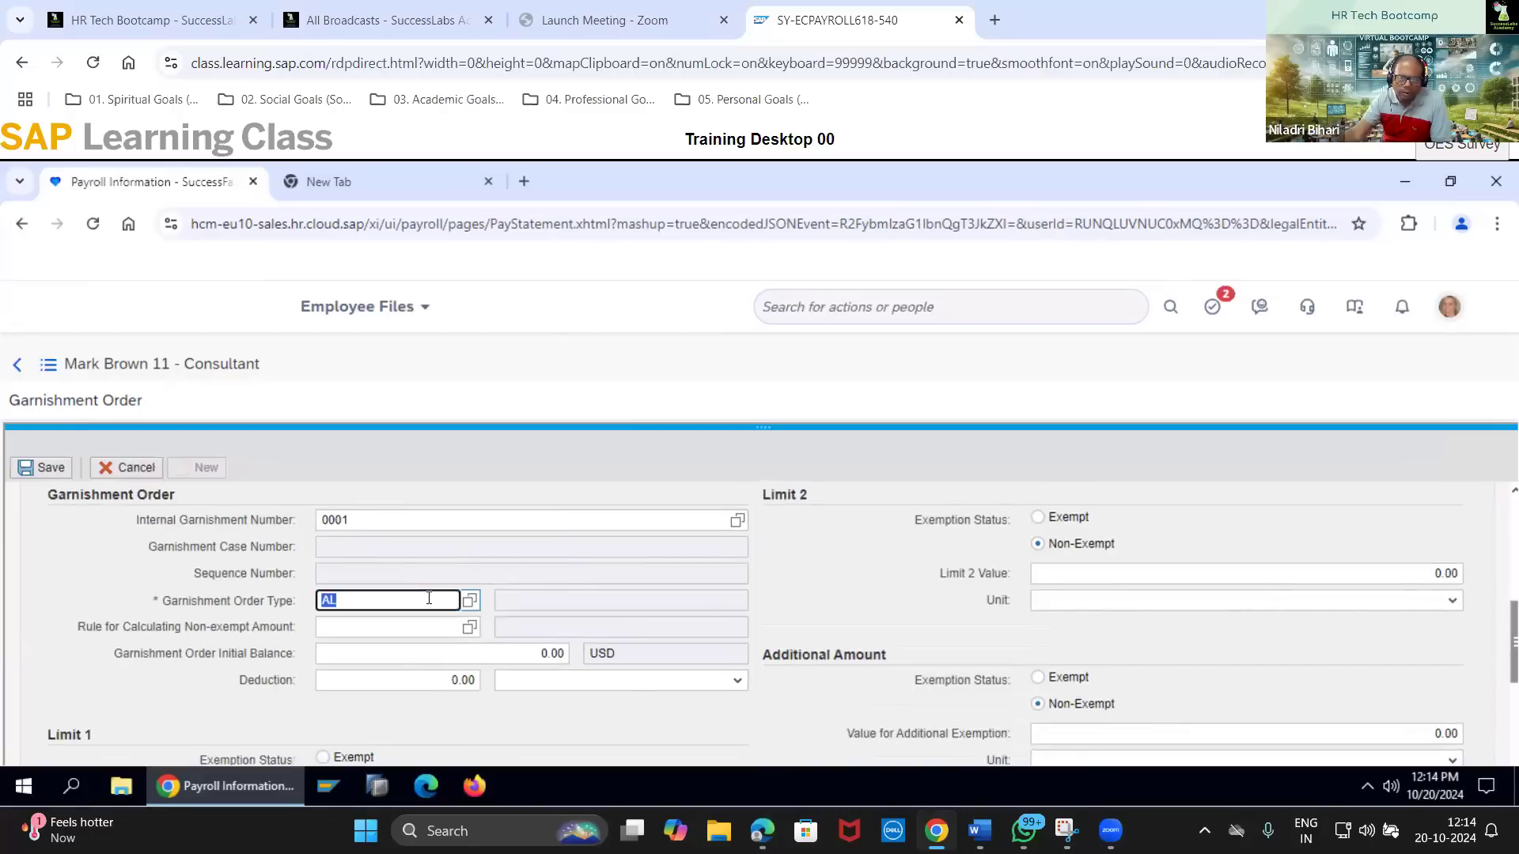
{"action": "left_click", "coordinate": [479, 600]}
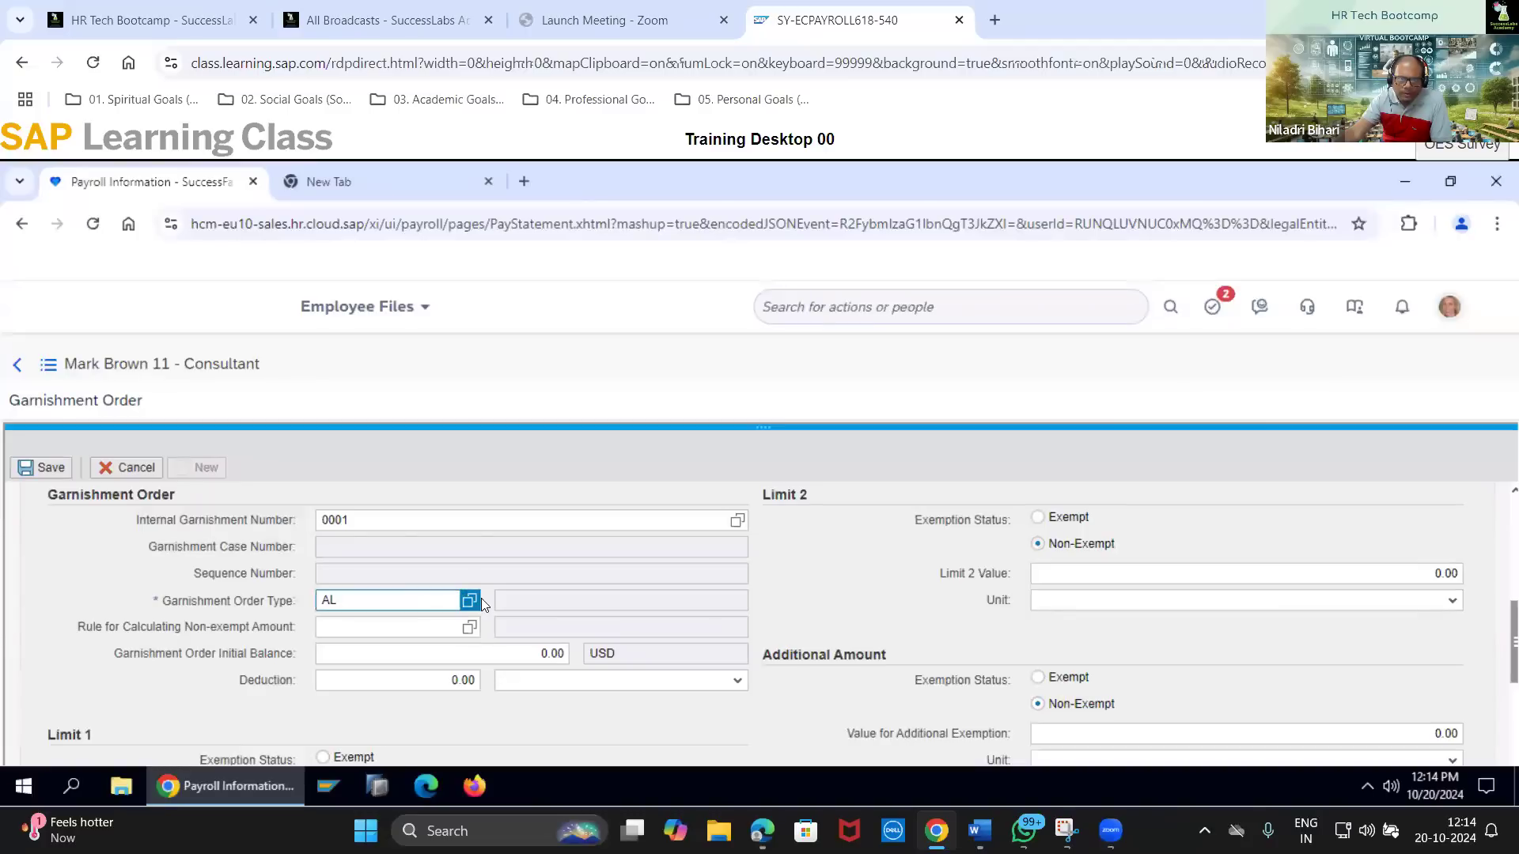
{"action": "double_click", "coordinate": [471, 590]}
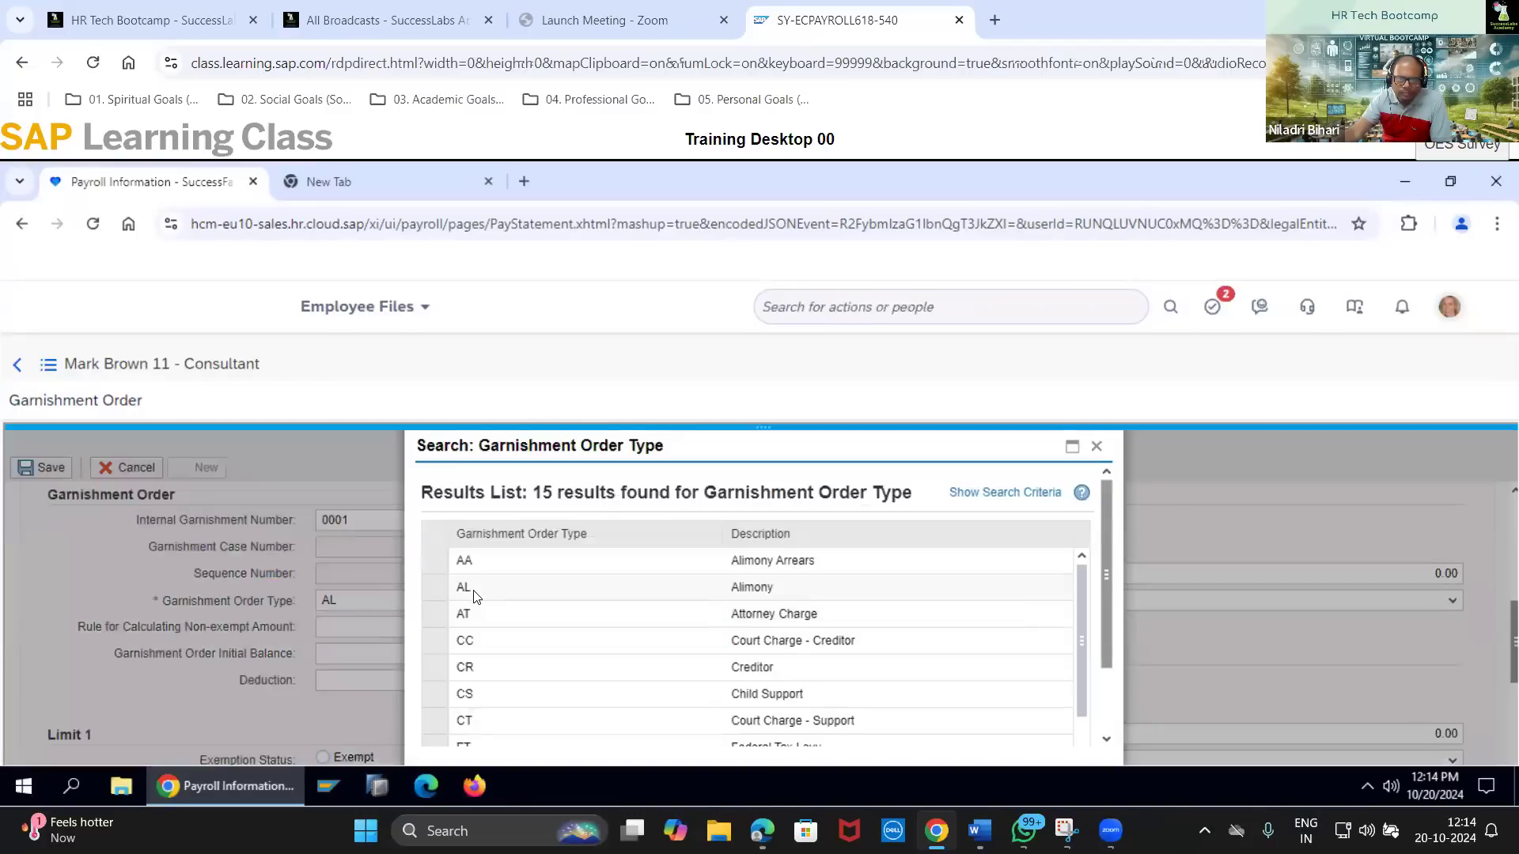
{"action": "scroll", "coordinate": [1055, 639], "scroll_direction": "down", "scroll_amount": 3}
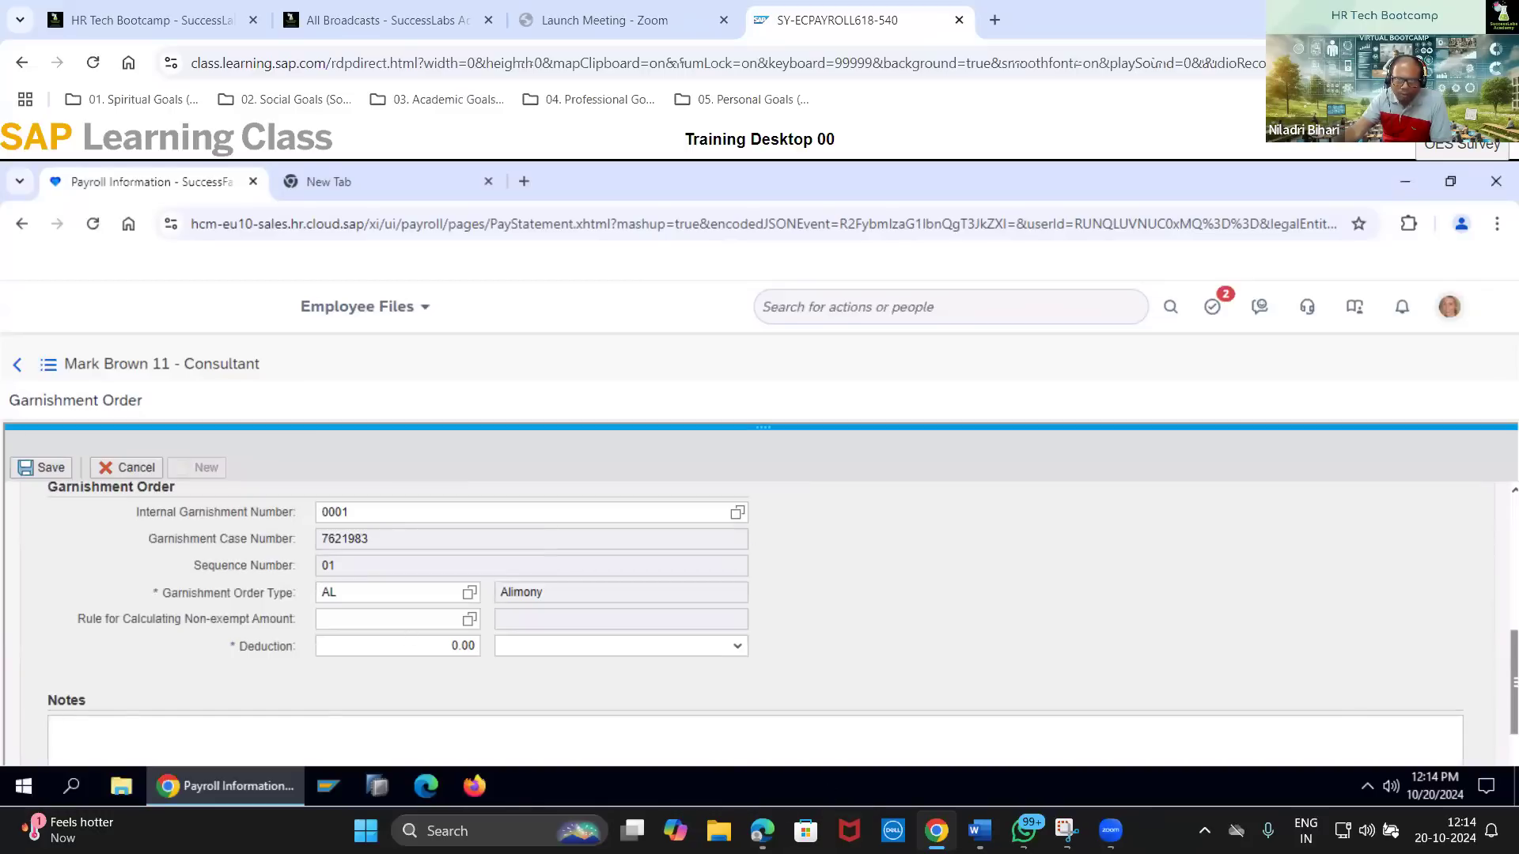
Check the deduction entry in the guide and set the order's Deduction amount to 150
{"action": "left_click", "coordinate": [762, 830]}
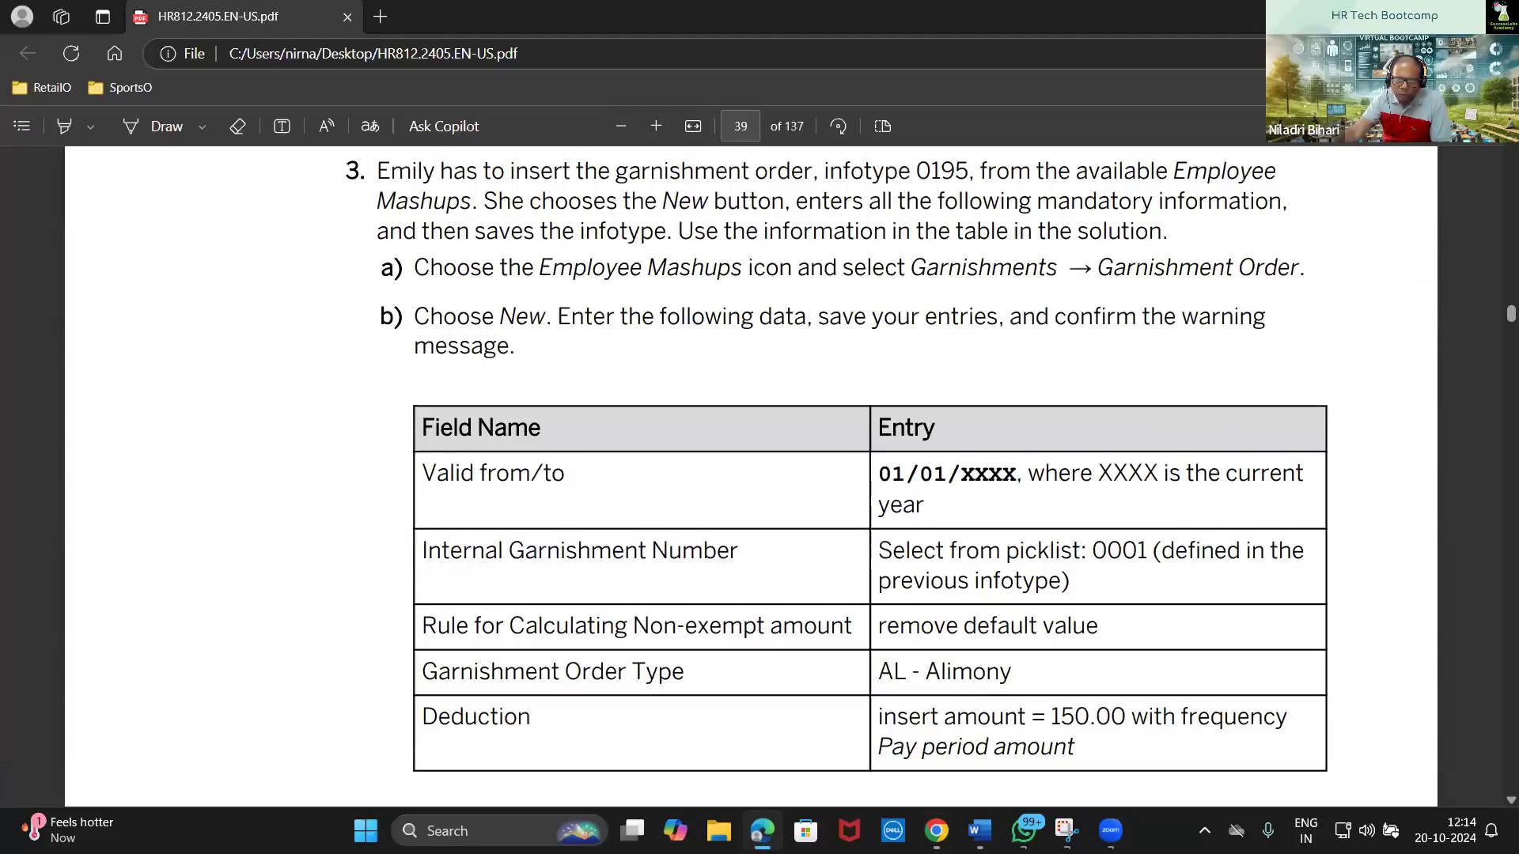
{"action": "left_click", "coordinate": [762, 831]}
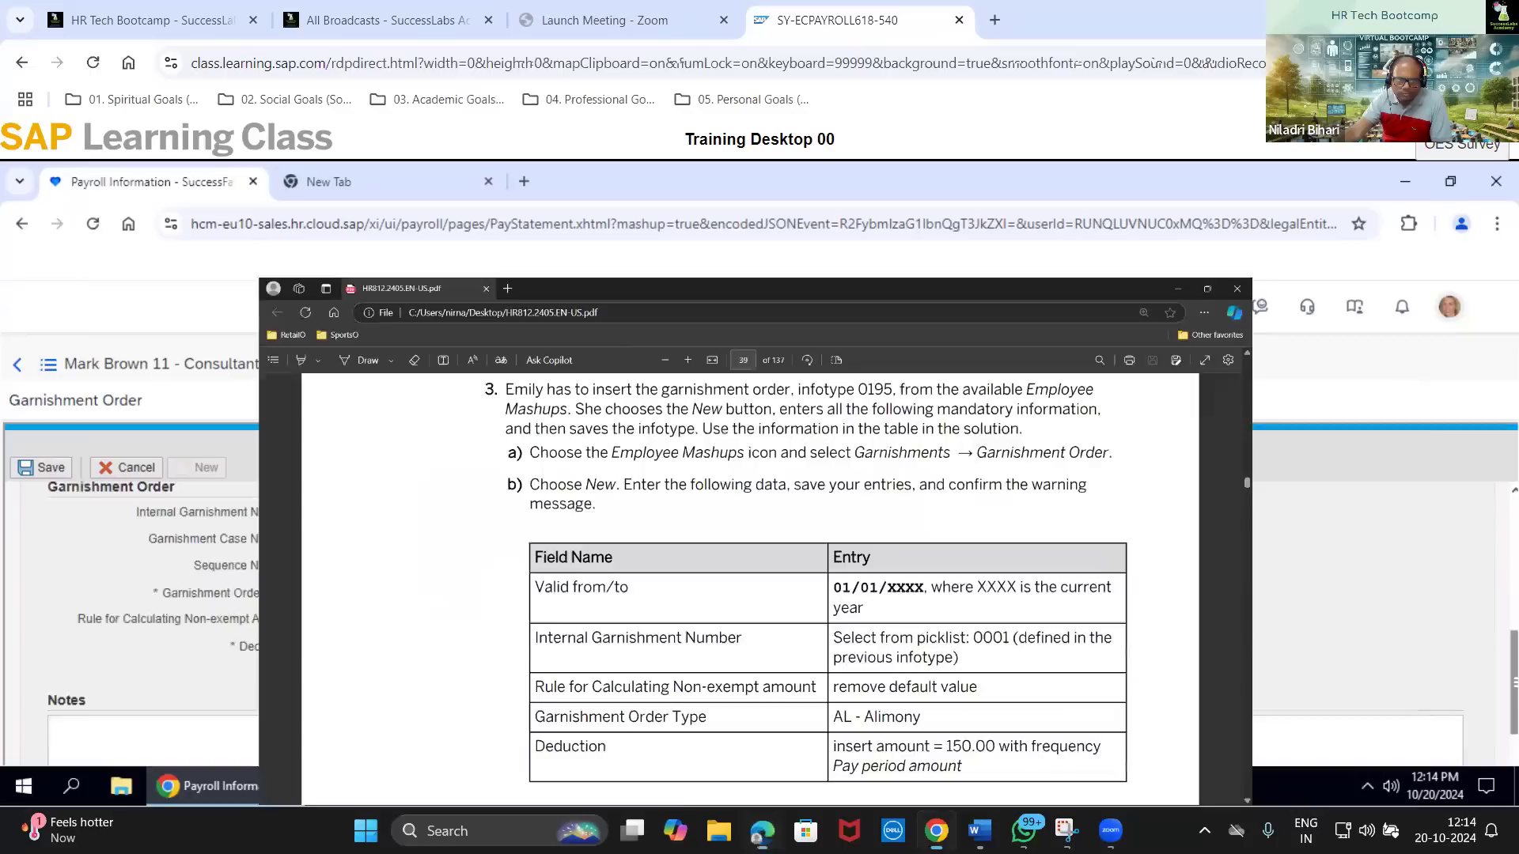
{"action": "left_click", "coordinate": [437, 647]}
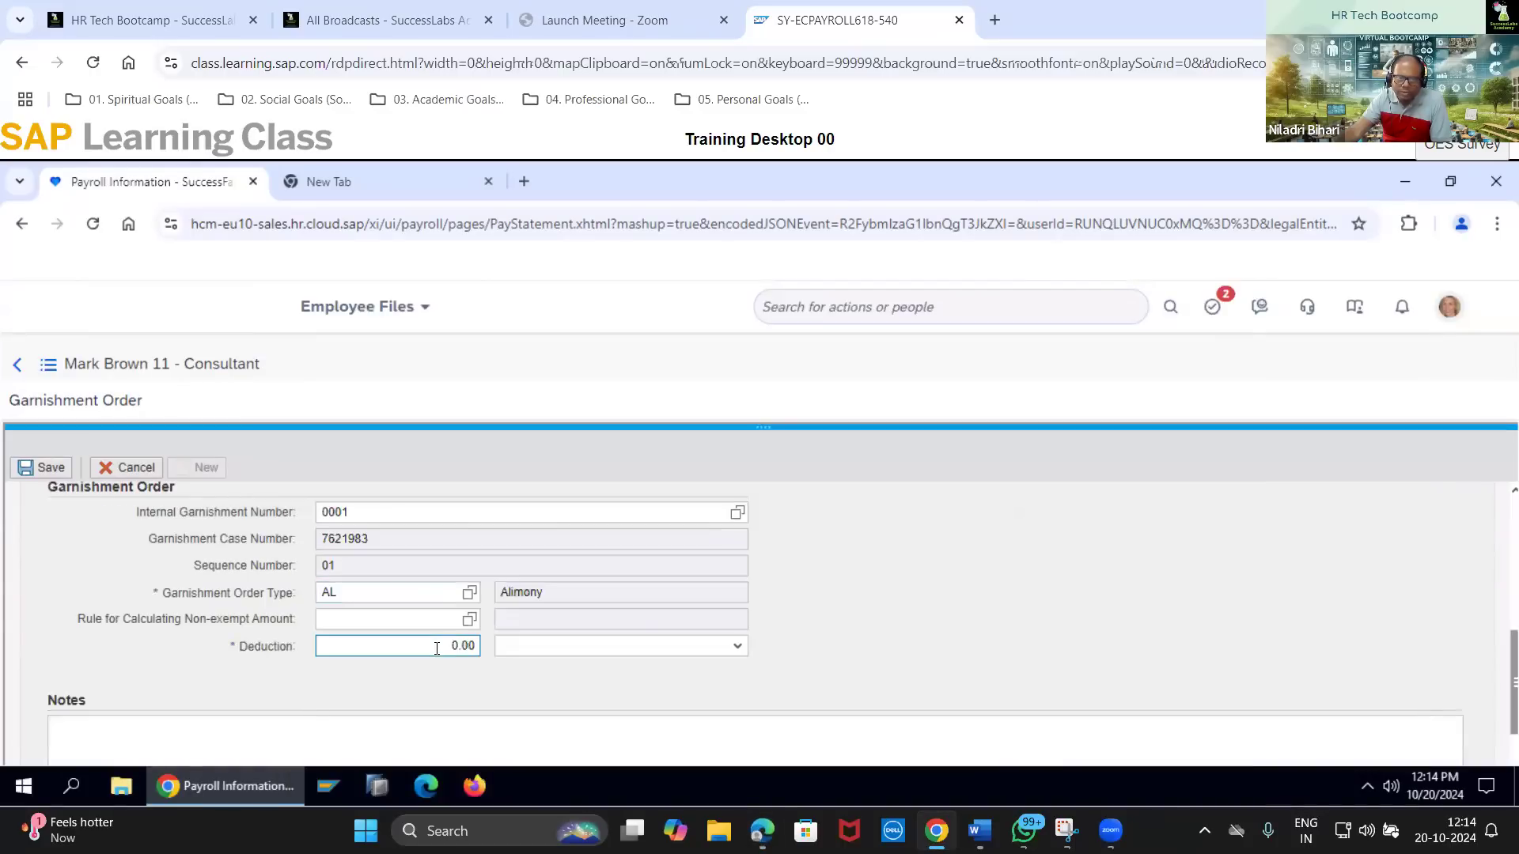
{"action": "type", "text": "150"}
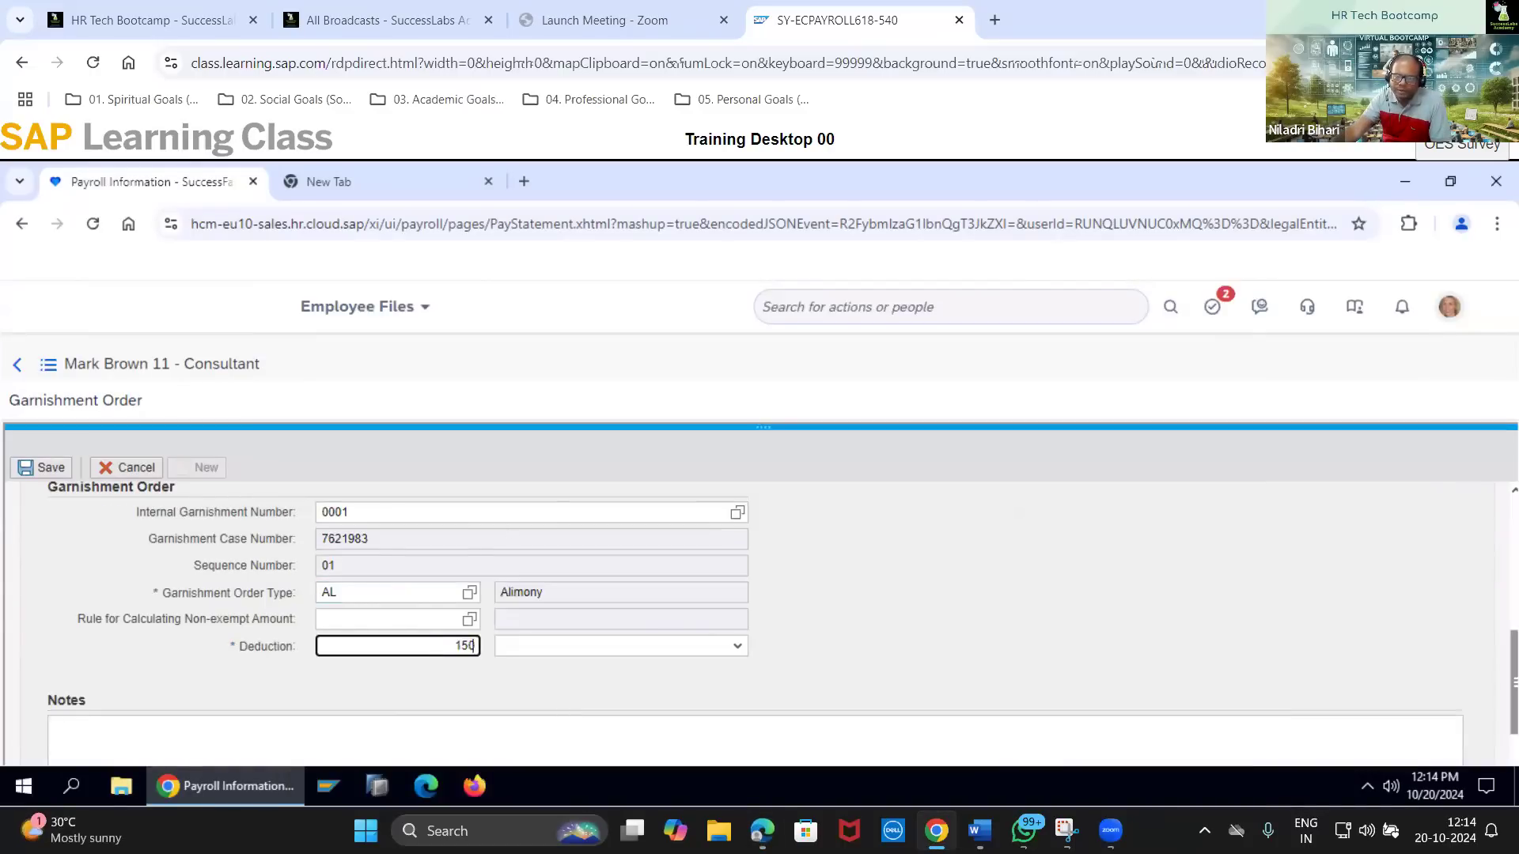
Confirm the deduction frequency in the guide and set the order's deduction frequency to Pay period amount
{"action": "left_click", "coordinate": [762, 831]}
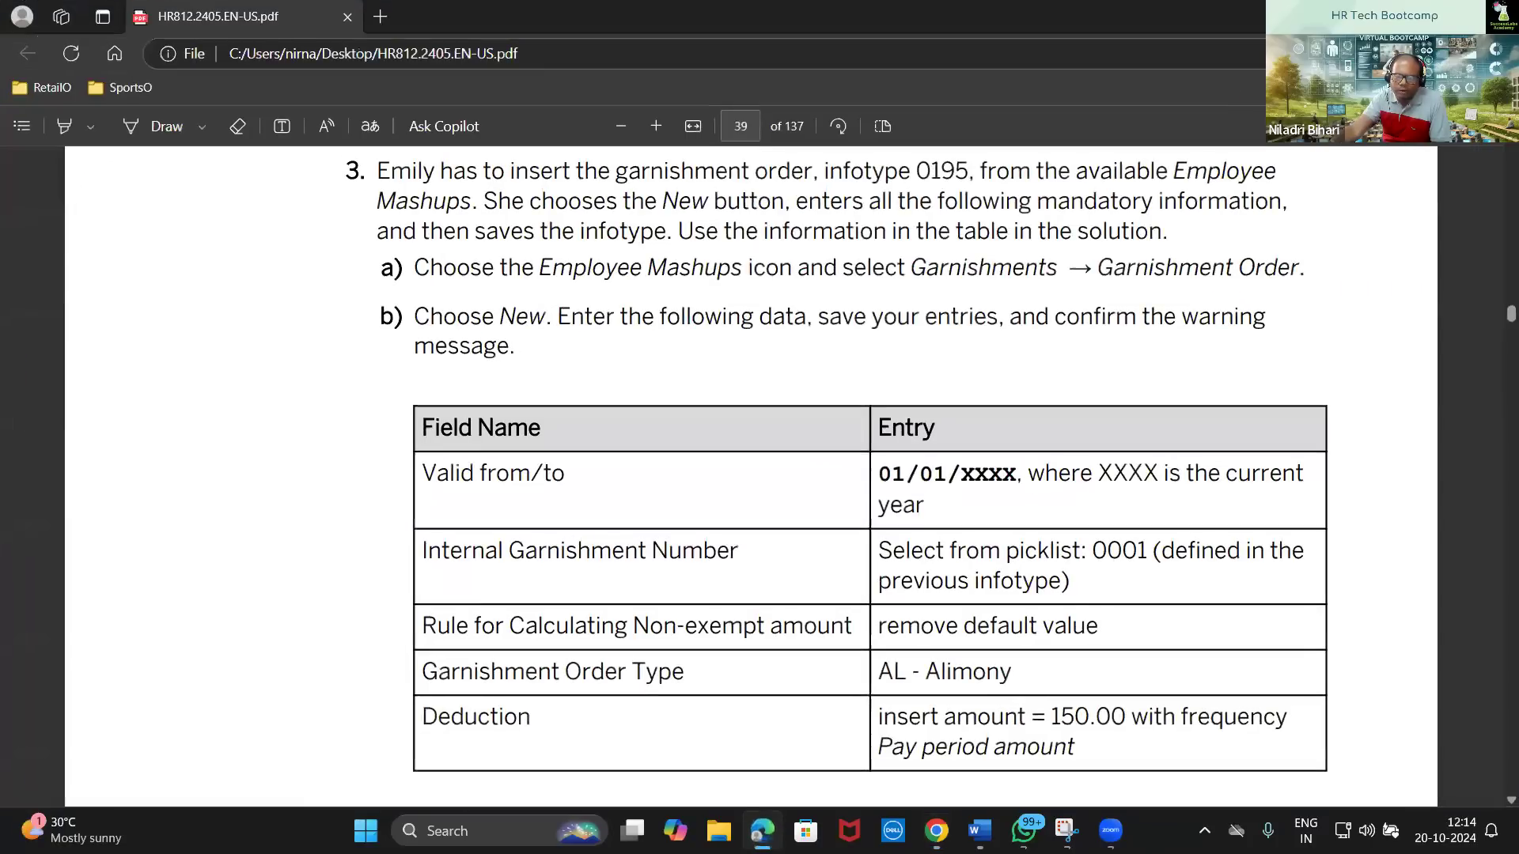
{"action": "scroll", "coordinate": [712, 648], "scroll_direction": "down", "scroll_amount": 4}
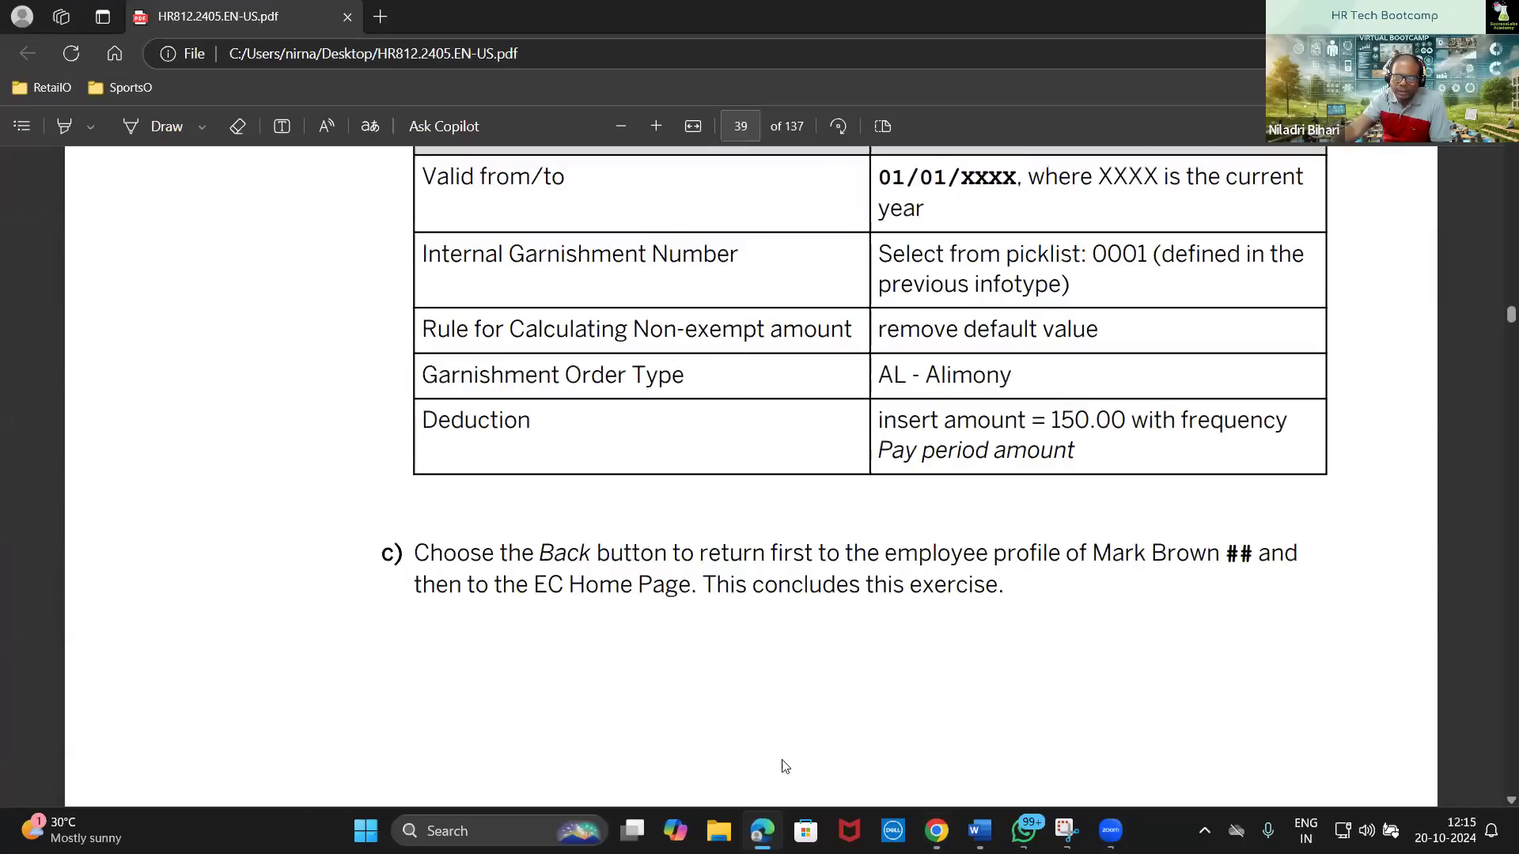
{"action": "left_click", "coordinate": [782, 829]}
{"action": "left_click", "coordinate": [728, 648]}
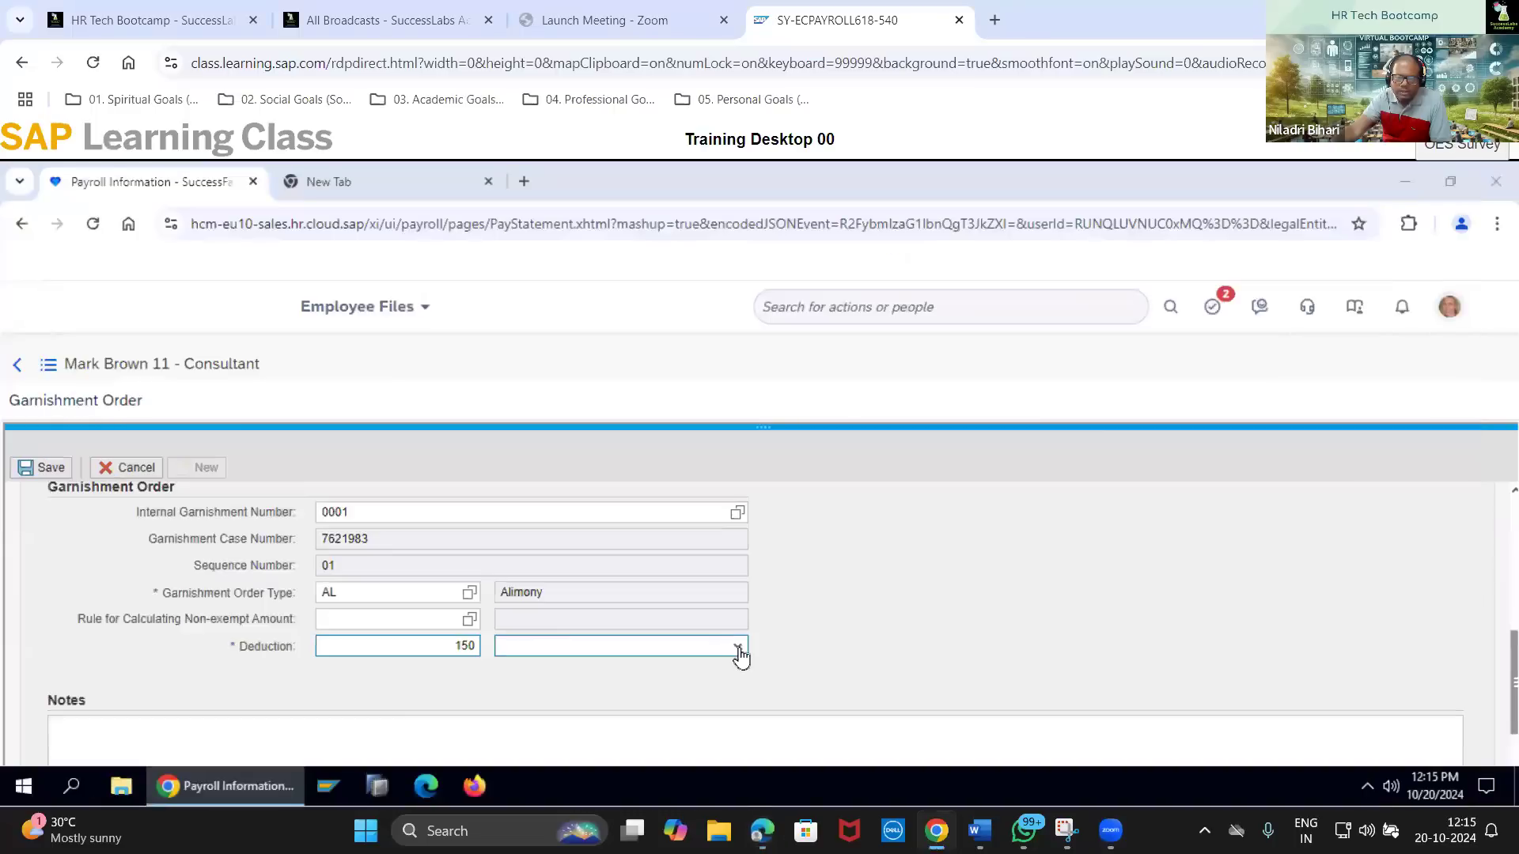
{"action": "left_click", "coordinate": [740, 649]}
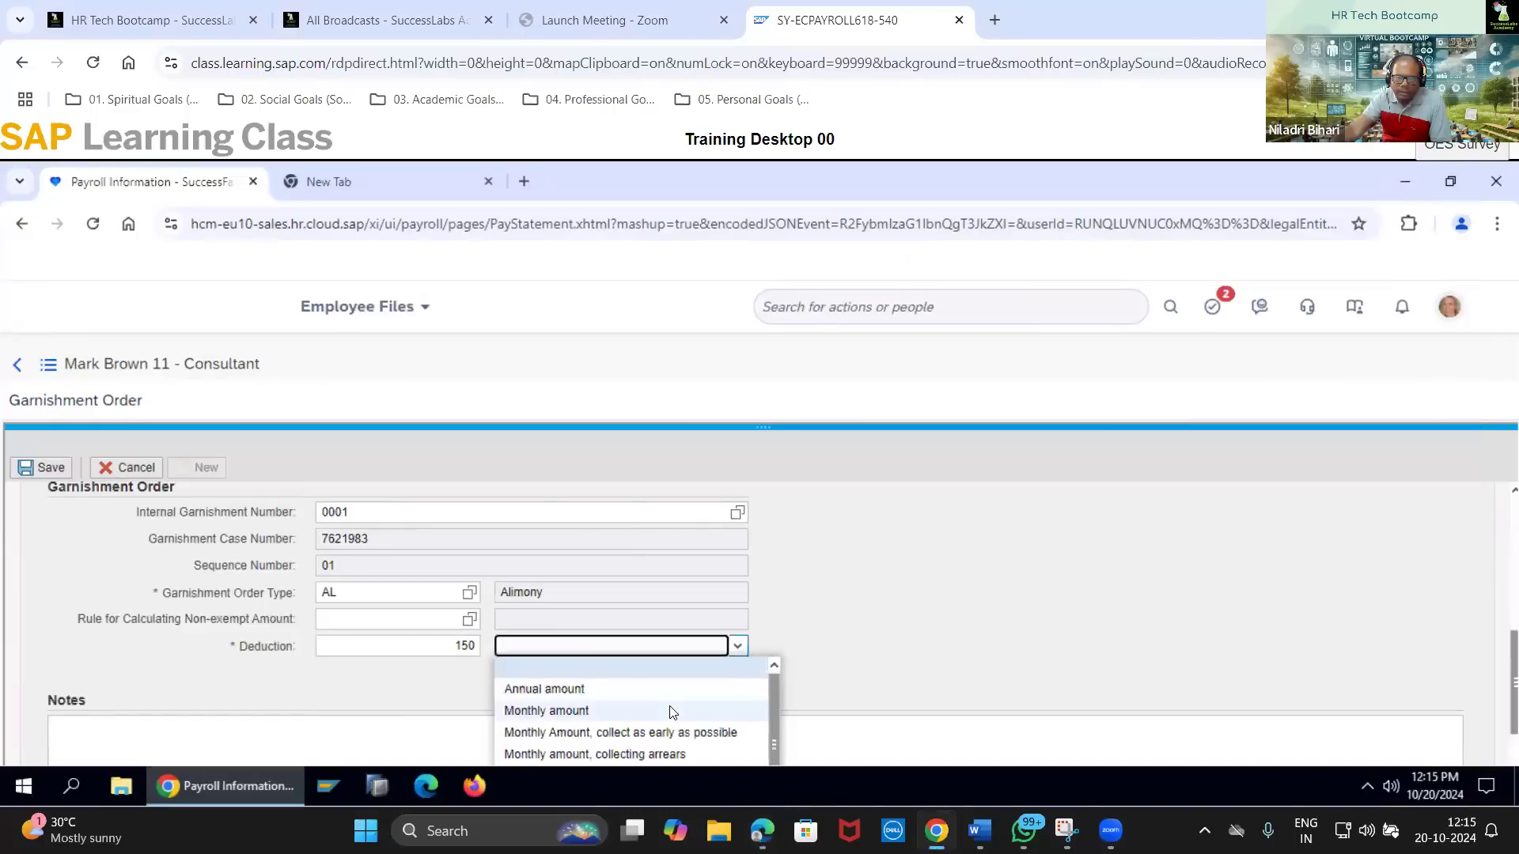
{"action": "scroll", "coordinate": [671, 714], "scroll_direction": "down", "scroll_amount": 1}
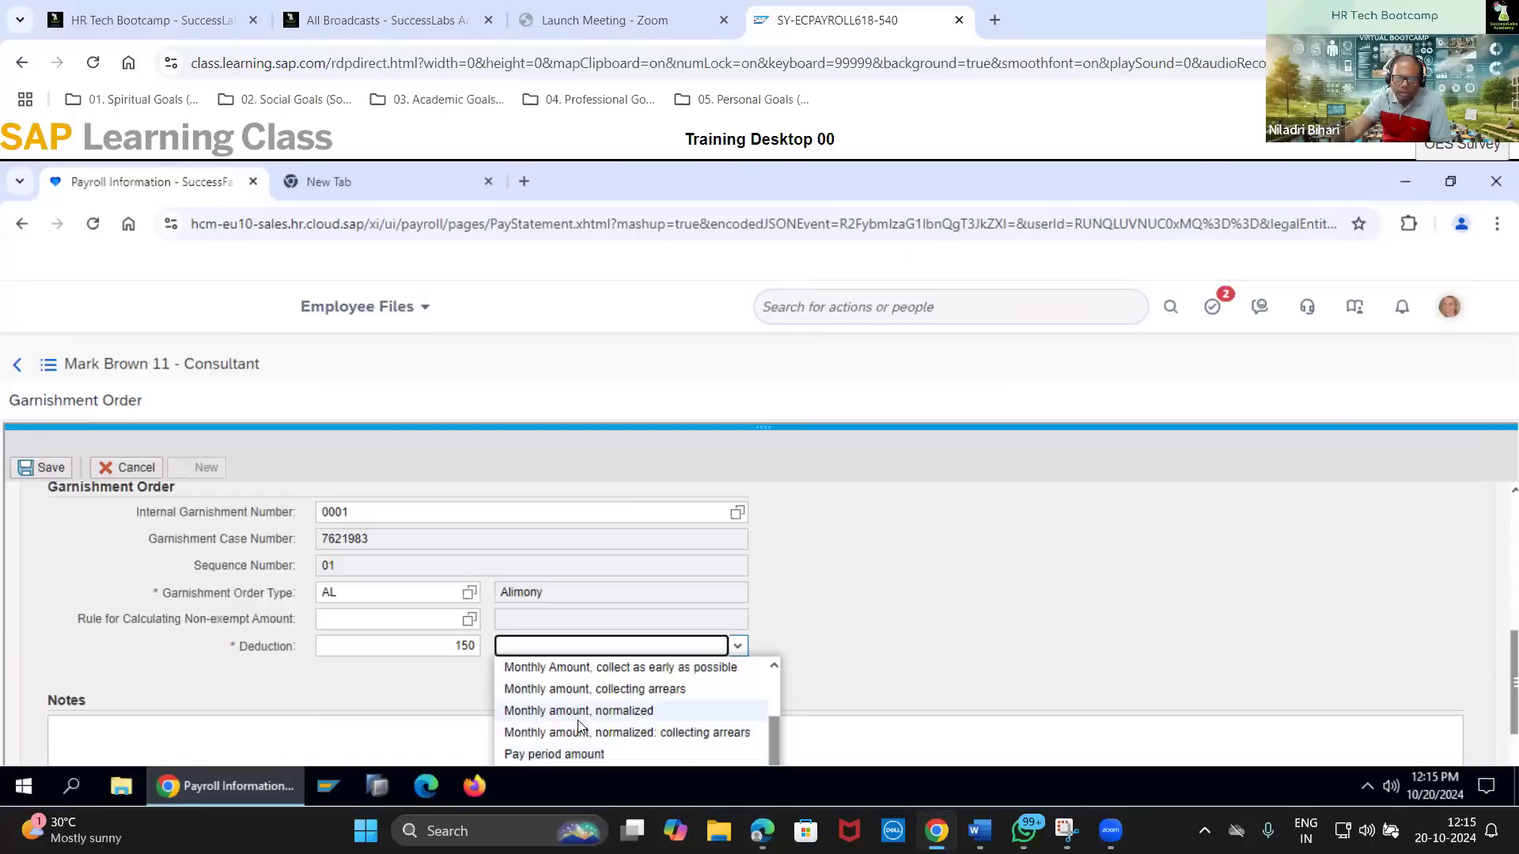
{"action": "scroll", "coordinate": [577, 720], "scroll_direction": "up", "scroll_amount": 1}
{"action": "scroll", "coordinate": [579, 726], "scroll_direction": "down", "scroll_amount": 1}
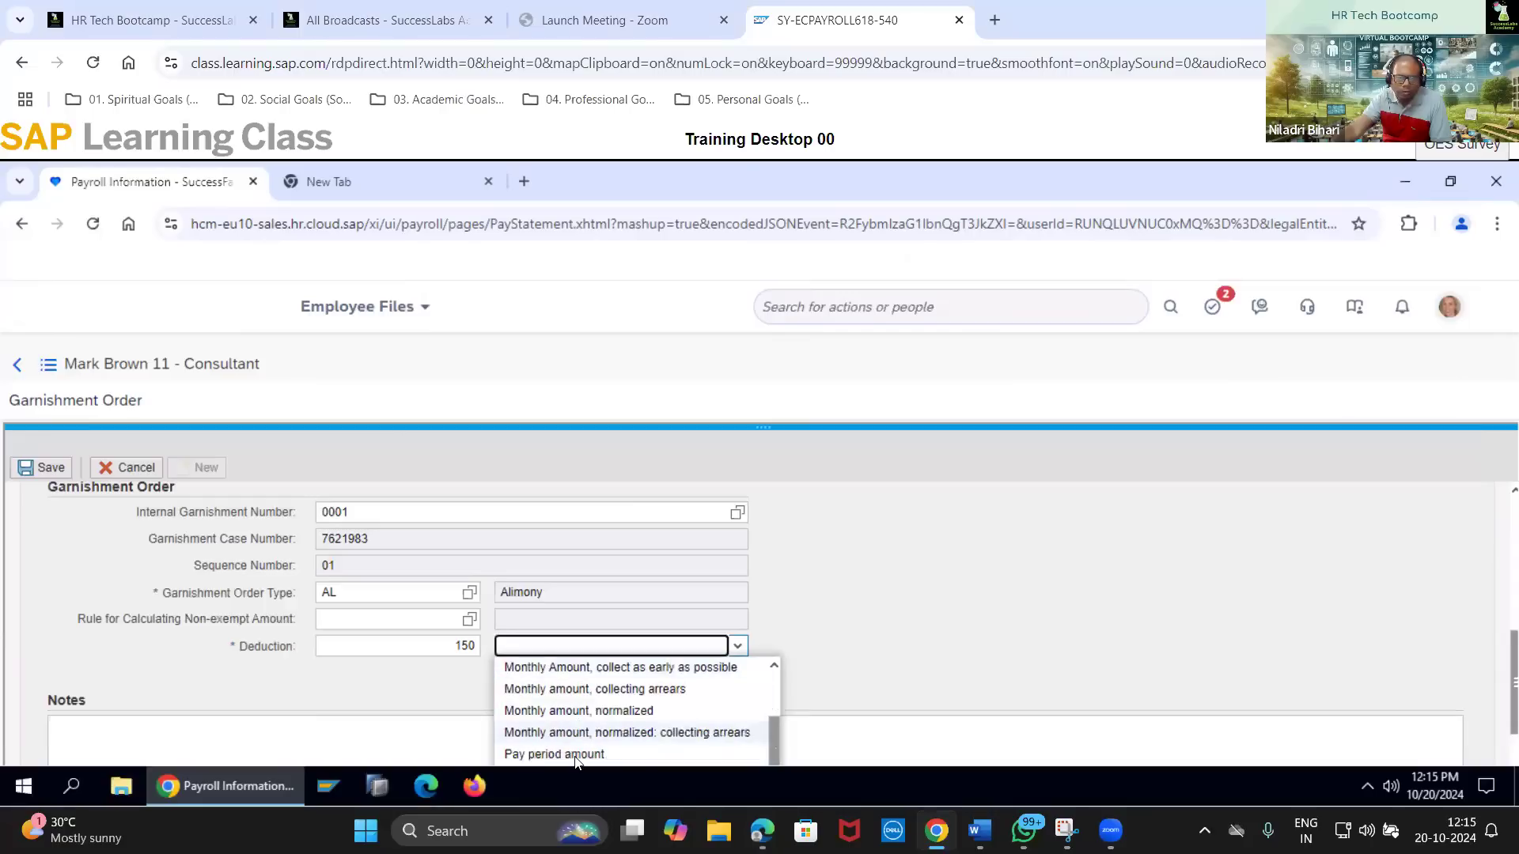
{"action": "left_click", "coordinate": [558, 753]}
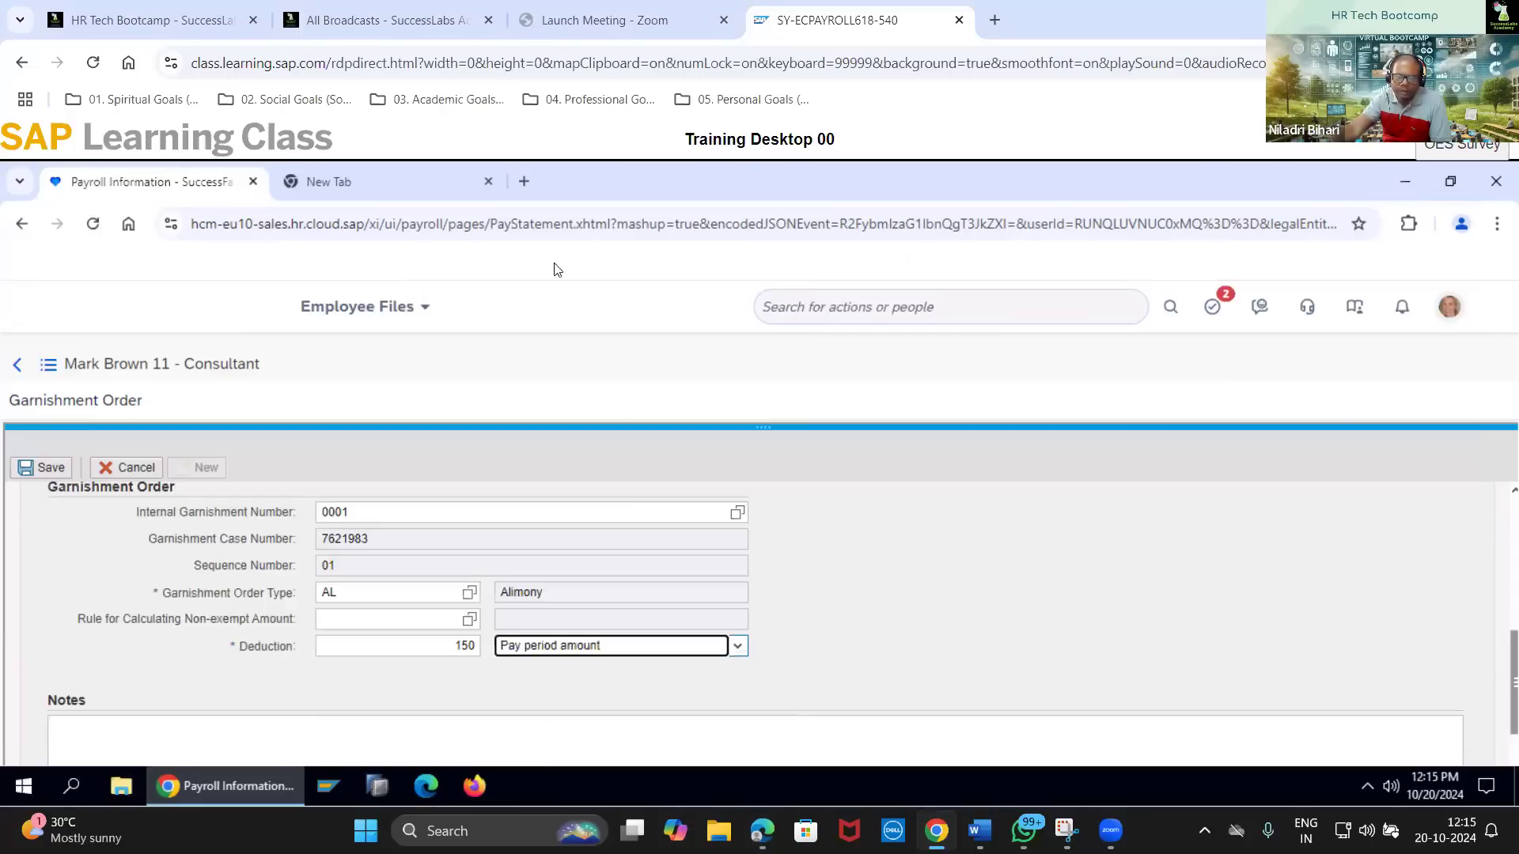
Review the guide's garnishment order entries and its closing instructions against the completed form
{"action": "left_click", "coordinate": [762, 831]}
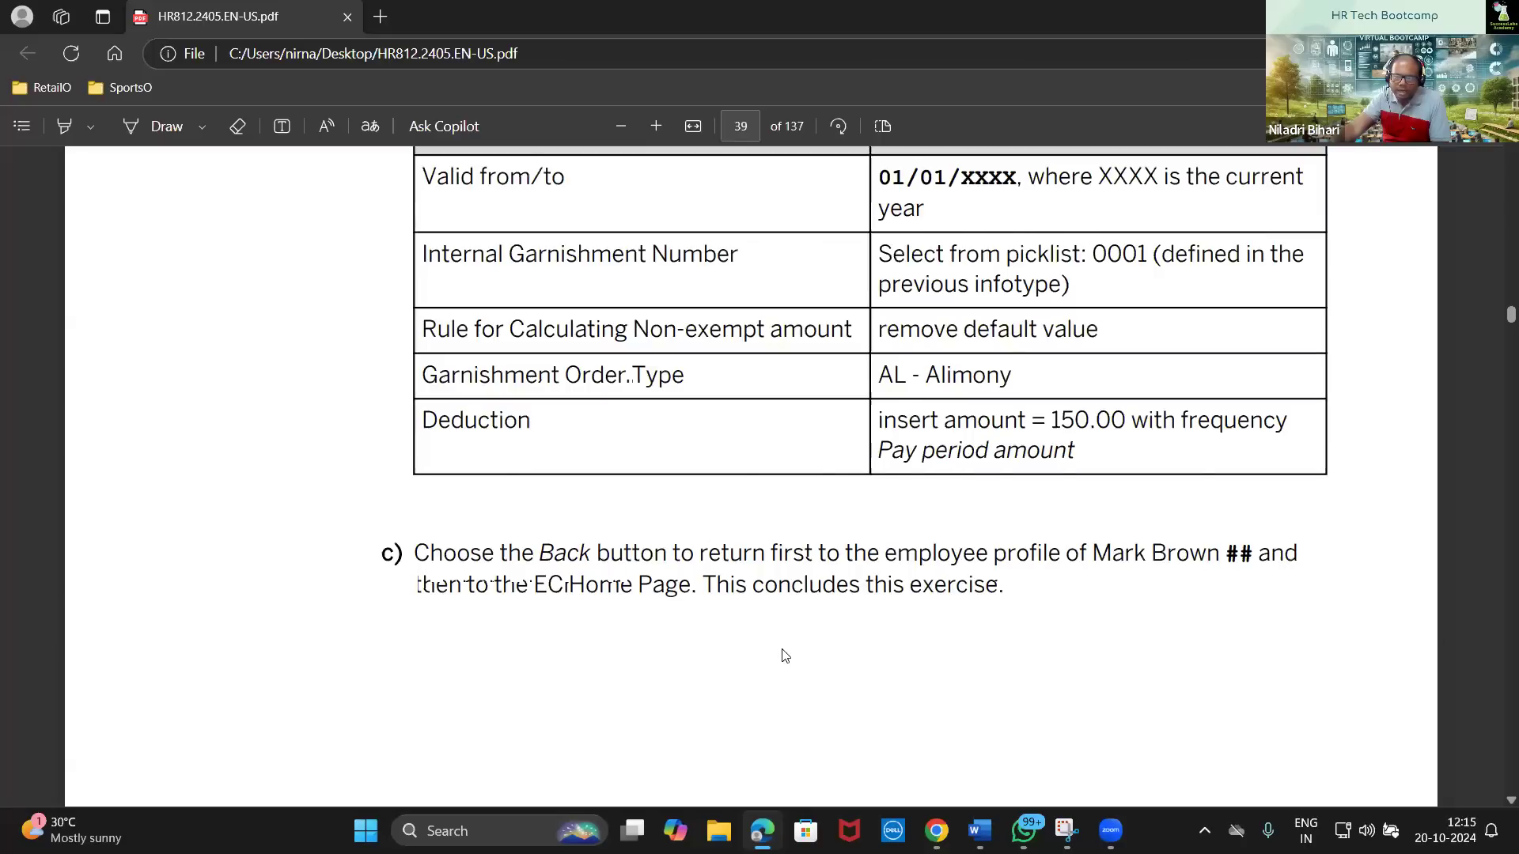
{"action": "scroll", "coordinate": [780, 654], "scroll_direction": "down", "scroll_amount": 2}
{"action": "scroll", "coordinate": [780, 654], "scroll_direction": "up", "scroll_amount": 5}
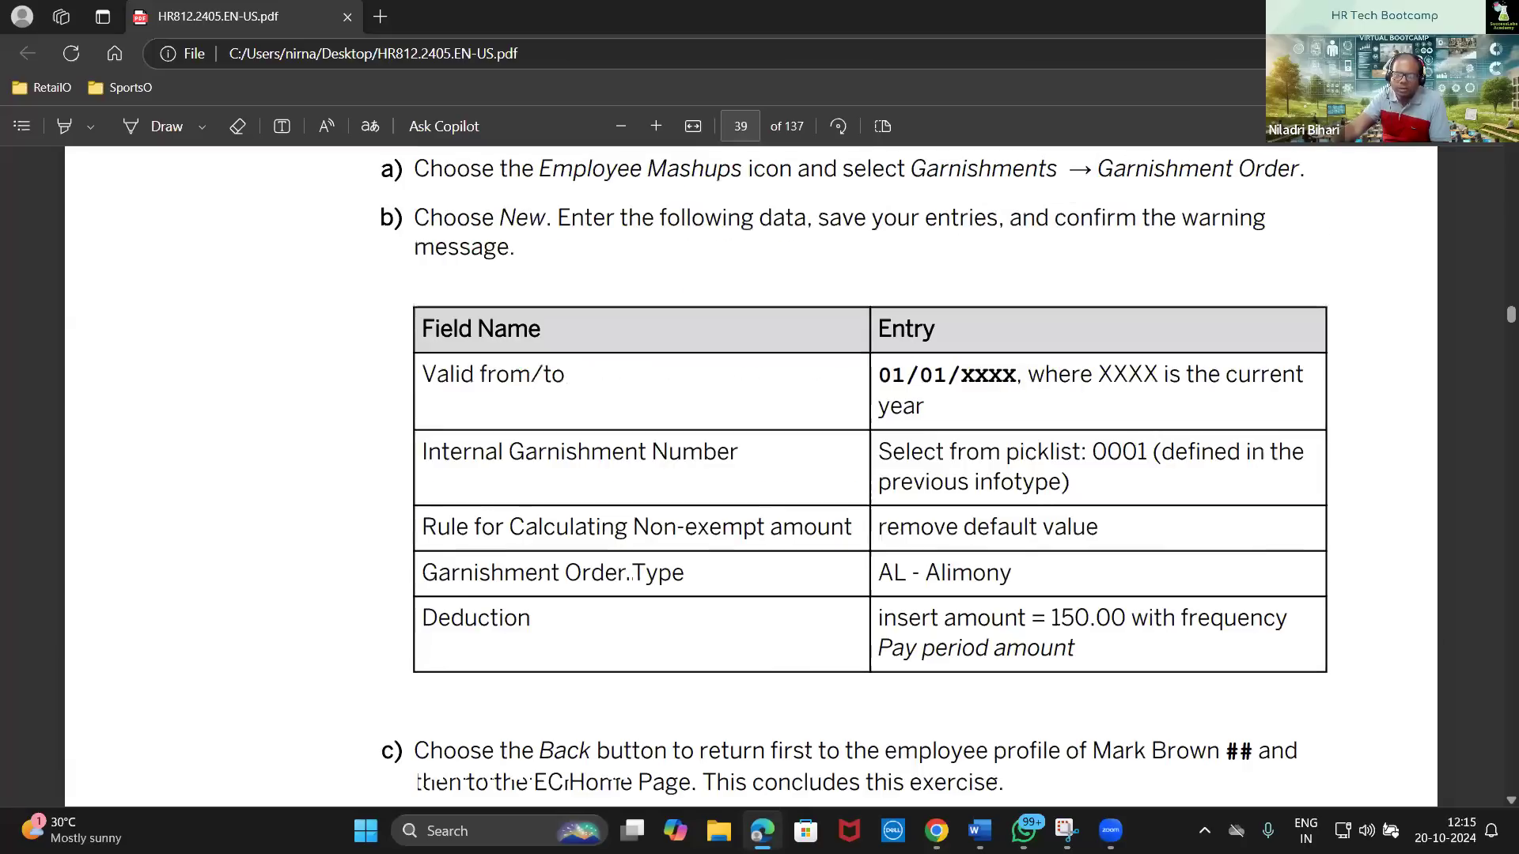
{"action": "key", "text": "alt+Tab"}
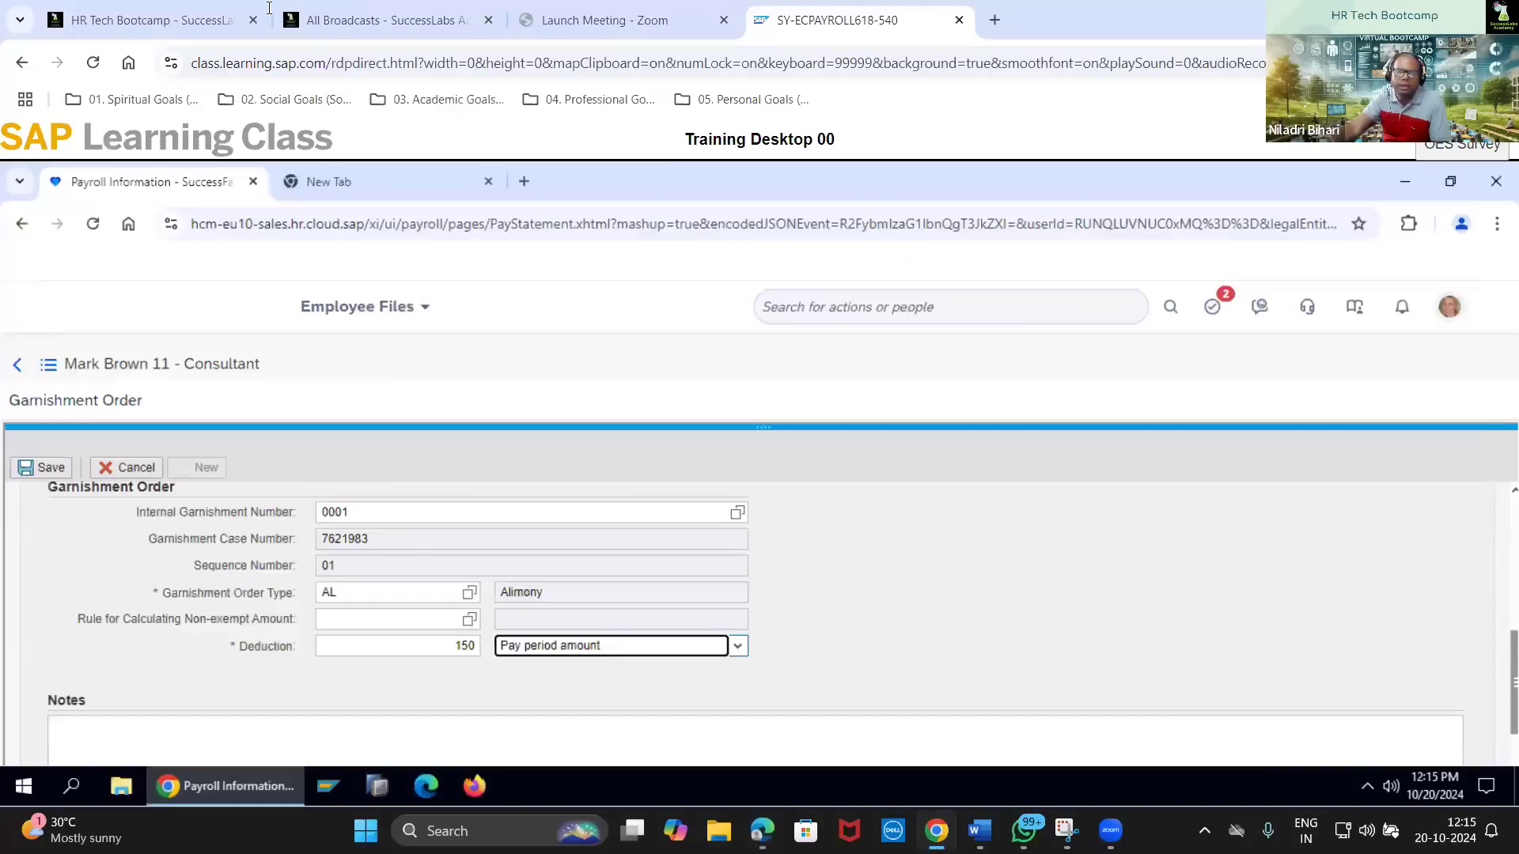
Save the garnishment order and return to the employee's profile
{"action": "left_click", "coordinate": [44, 465]}
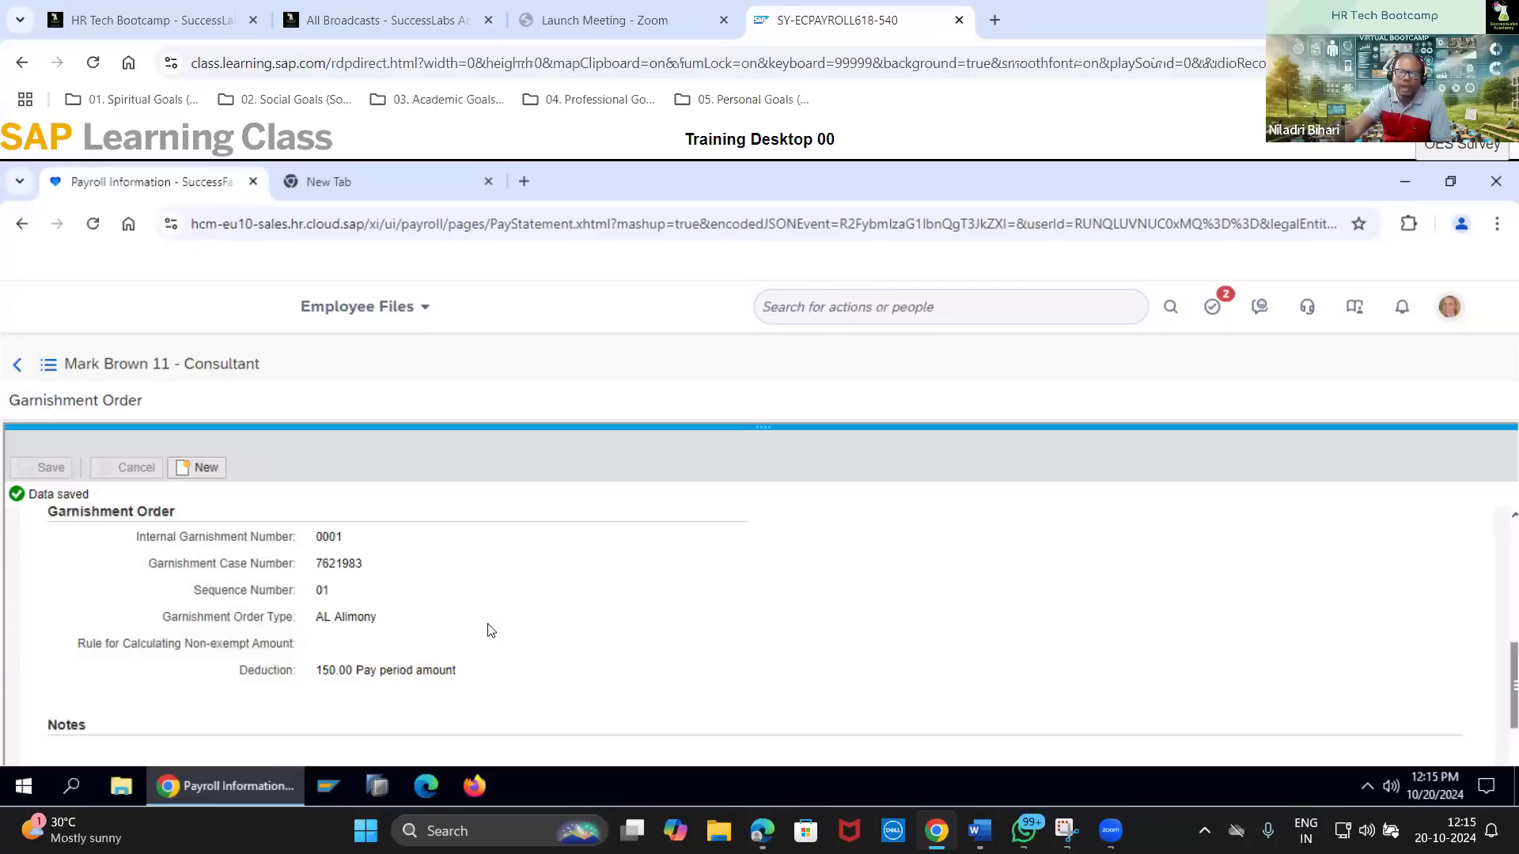
{"action": "scroll", "coordinate": [488, 627], "scroll_direction": "down", "scroll_amount": 1}
{"action": "left_click", "coordinate": [16, 368]}
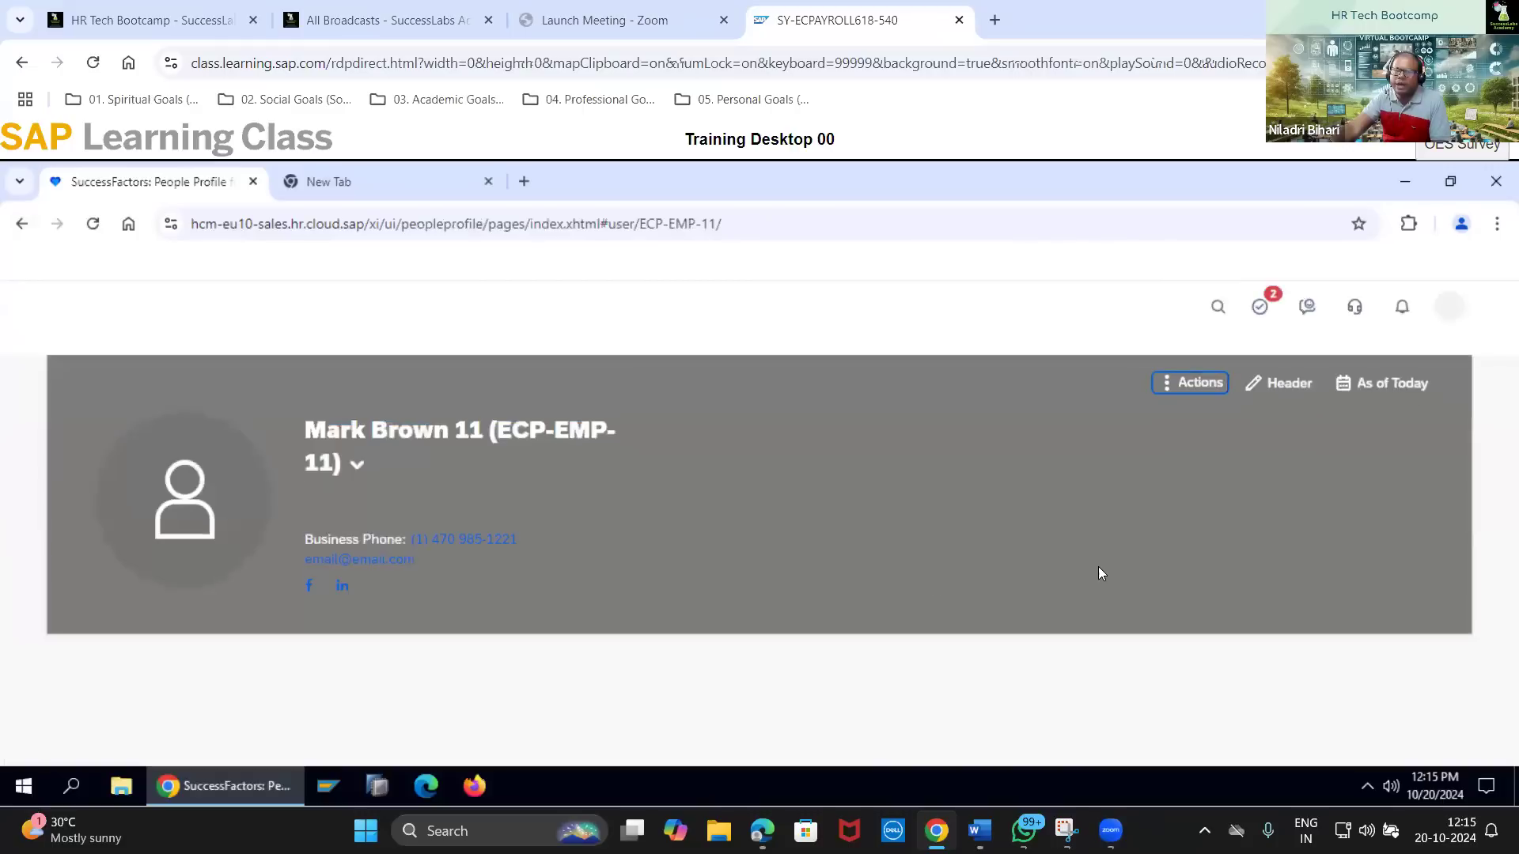
Open the employee profile's Payroll & Time Management section and examine its tax, garnishment, pay statement and other payroll entries
{"action": "scroll", "coordinate": [1103, 568], "scroll_direction": "down", "scroll_amount": 3}
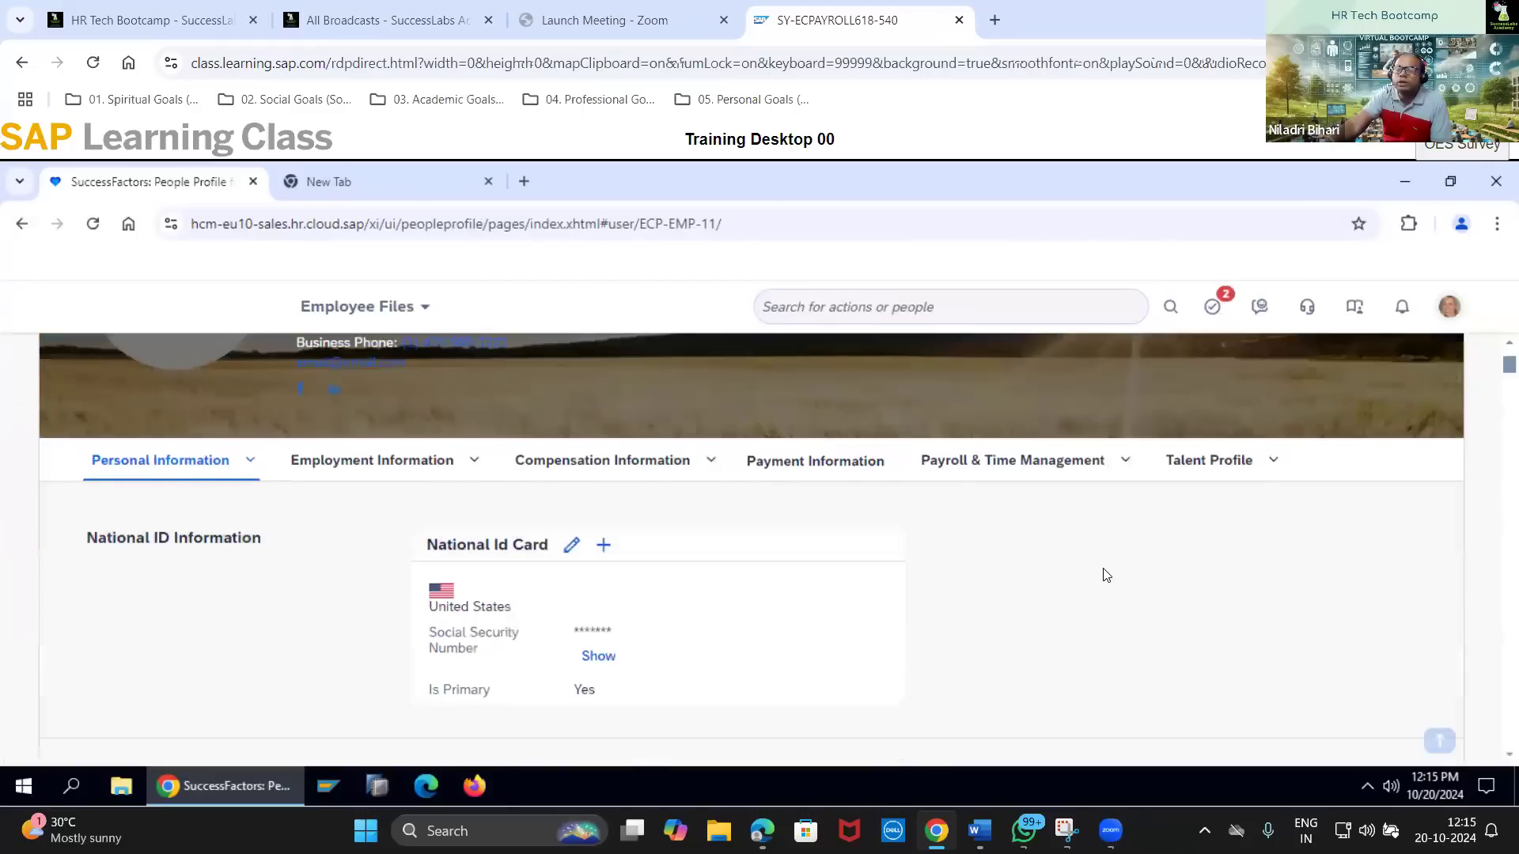
{"action": "scroll", "coordinate": [1106, 575], "scroll_direction": "down", "scroll_amount": 1}
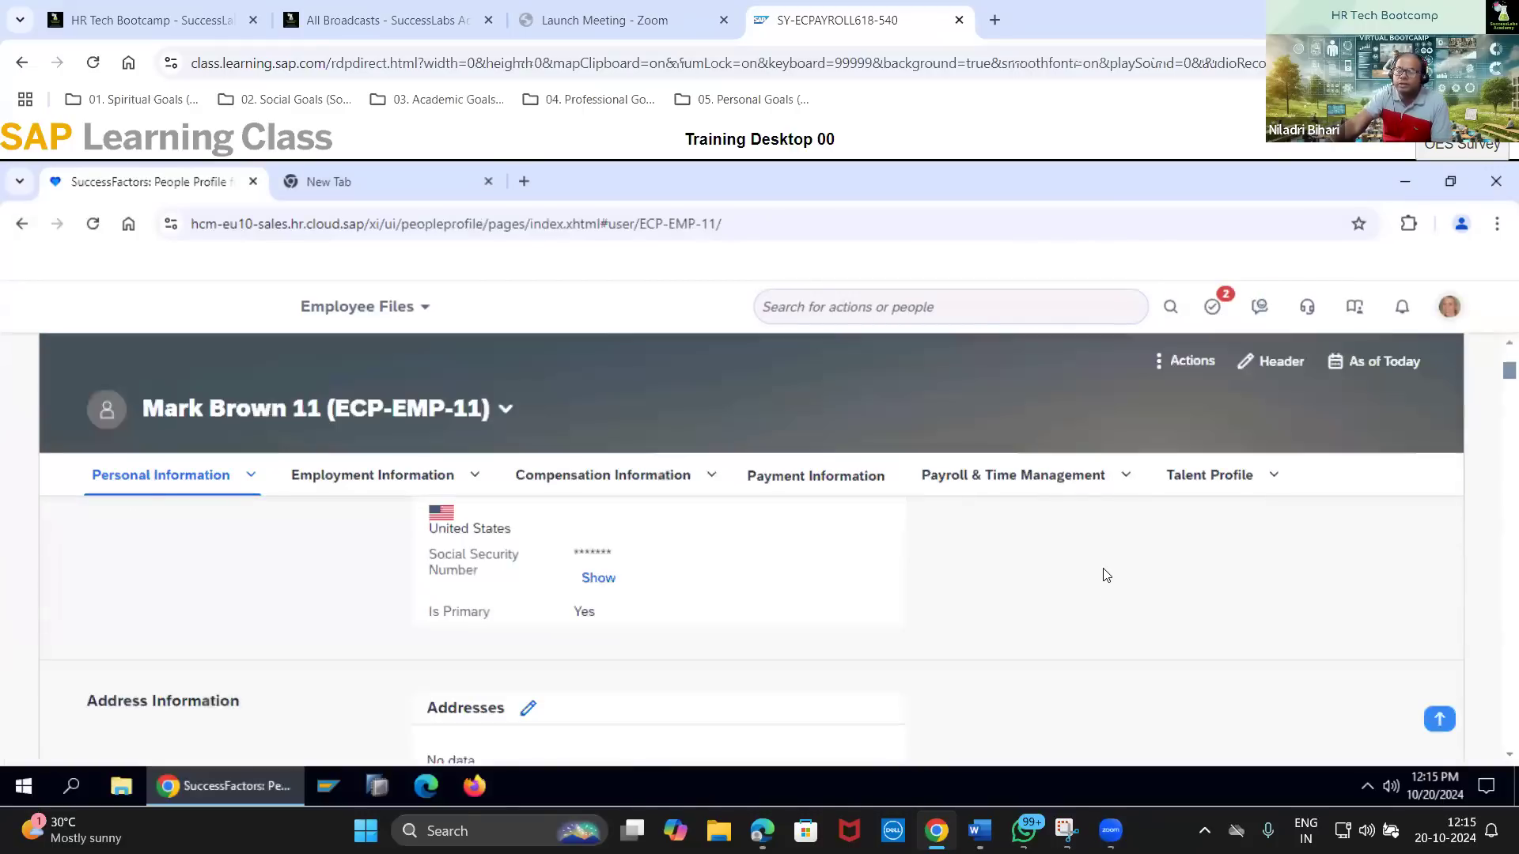
{"action": "scroll", "coordinate": [1105, 575], "scroll_direction": "down", "scroll_amount": 8}
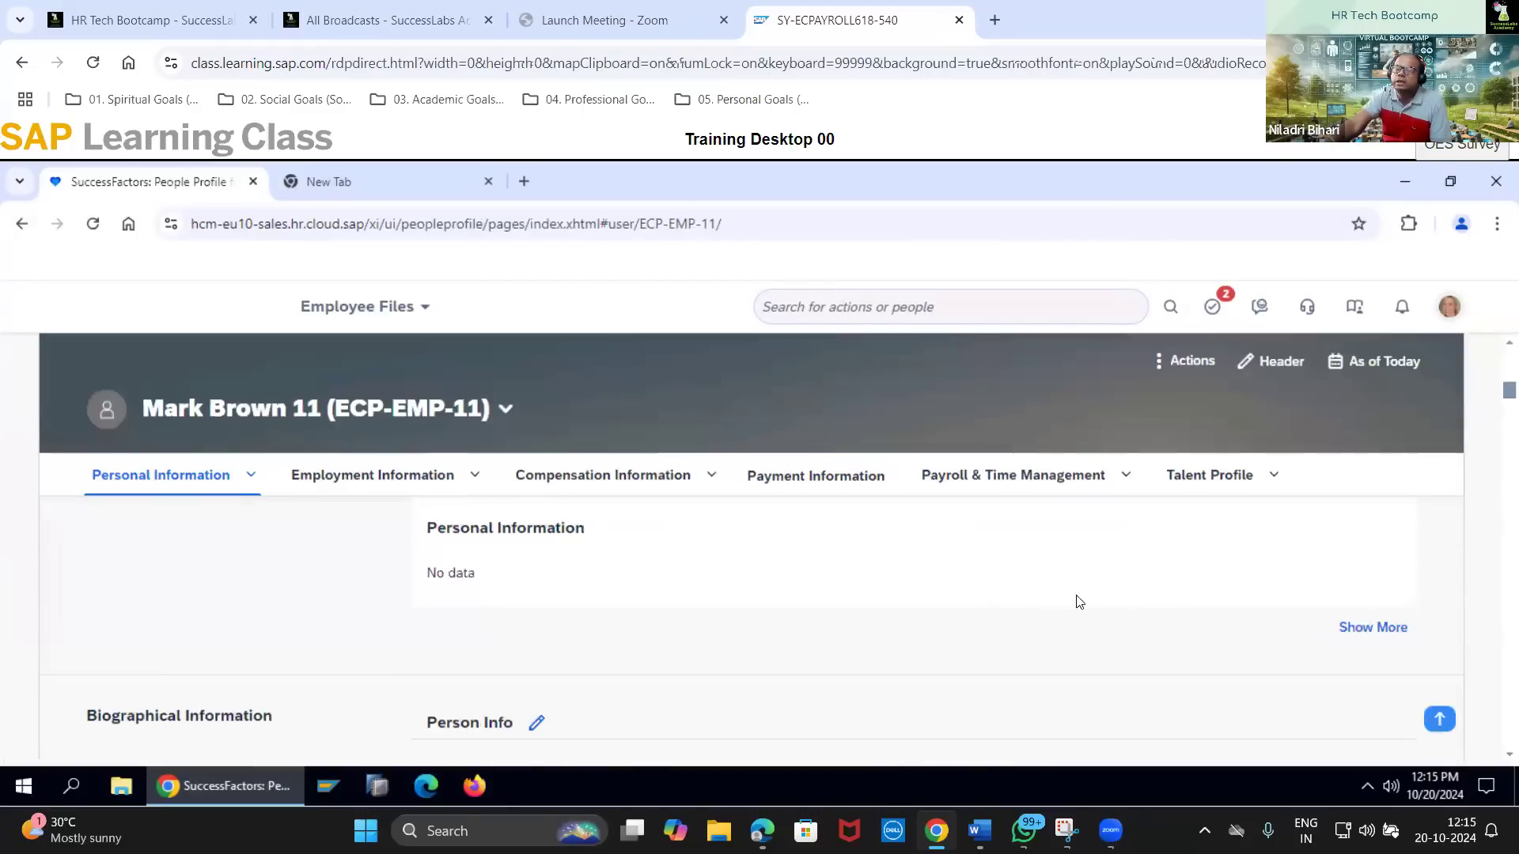
{"action": "scroll", "coordinate": [1091, 605], "scroll_direction": "down", "scroll_amount": 5}
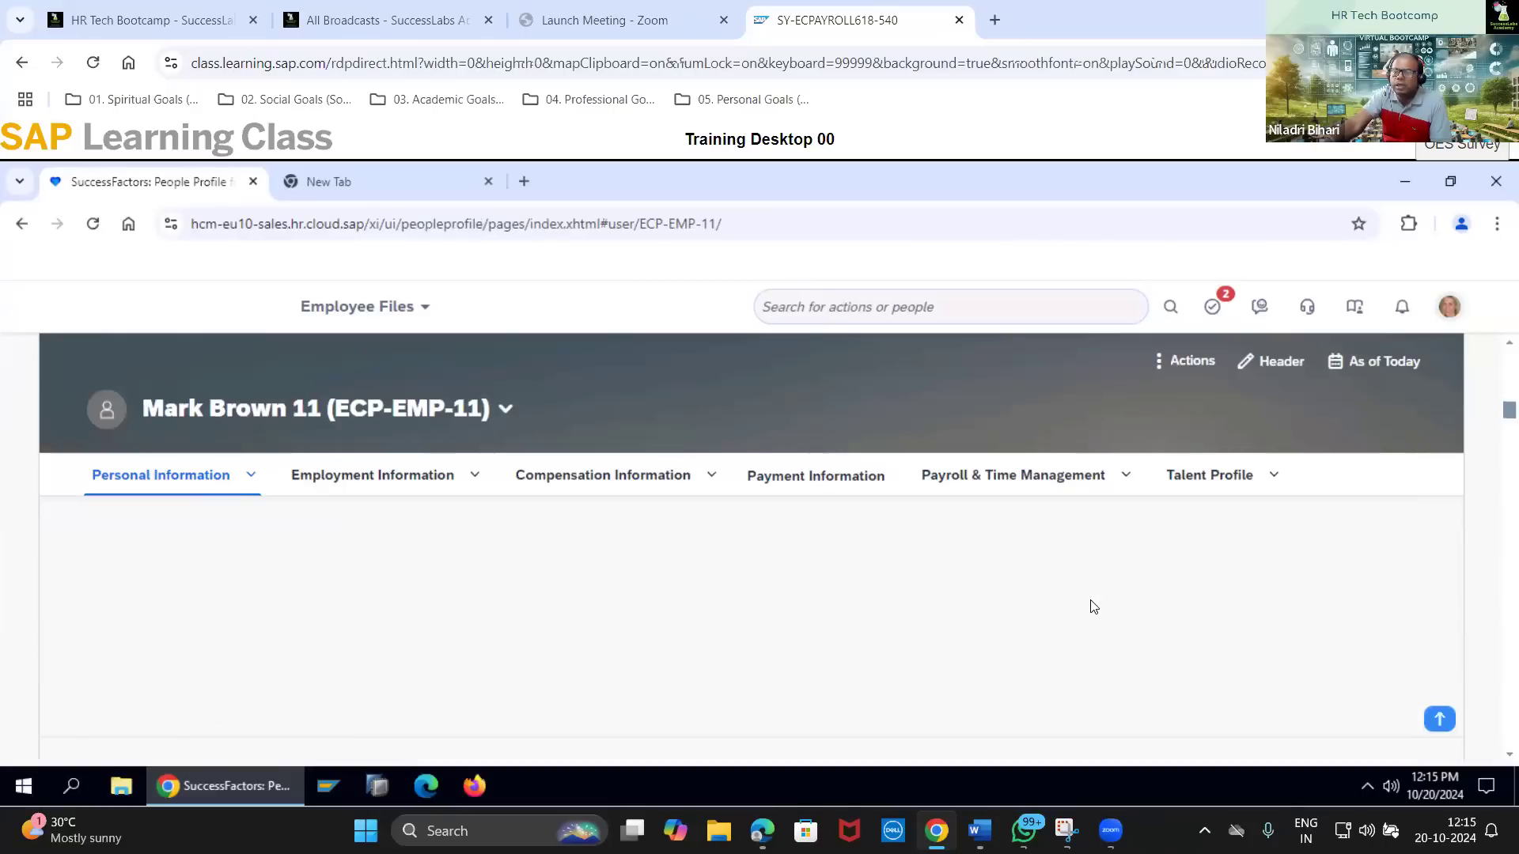
{"action": "left_click", "coordinate": [1003, 477]}
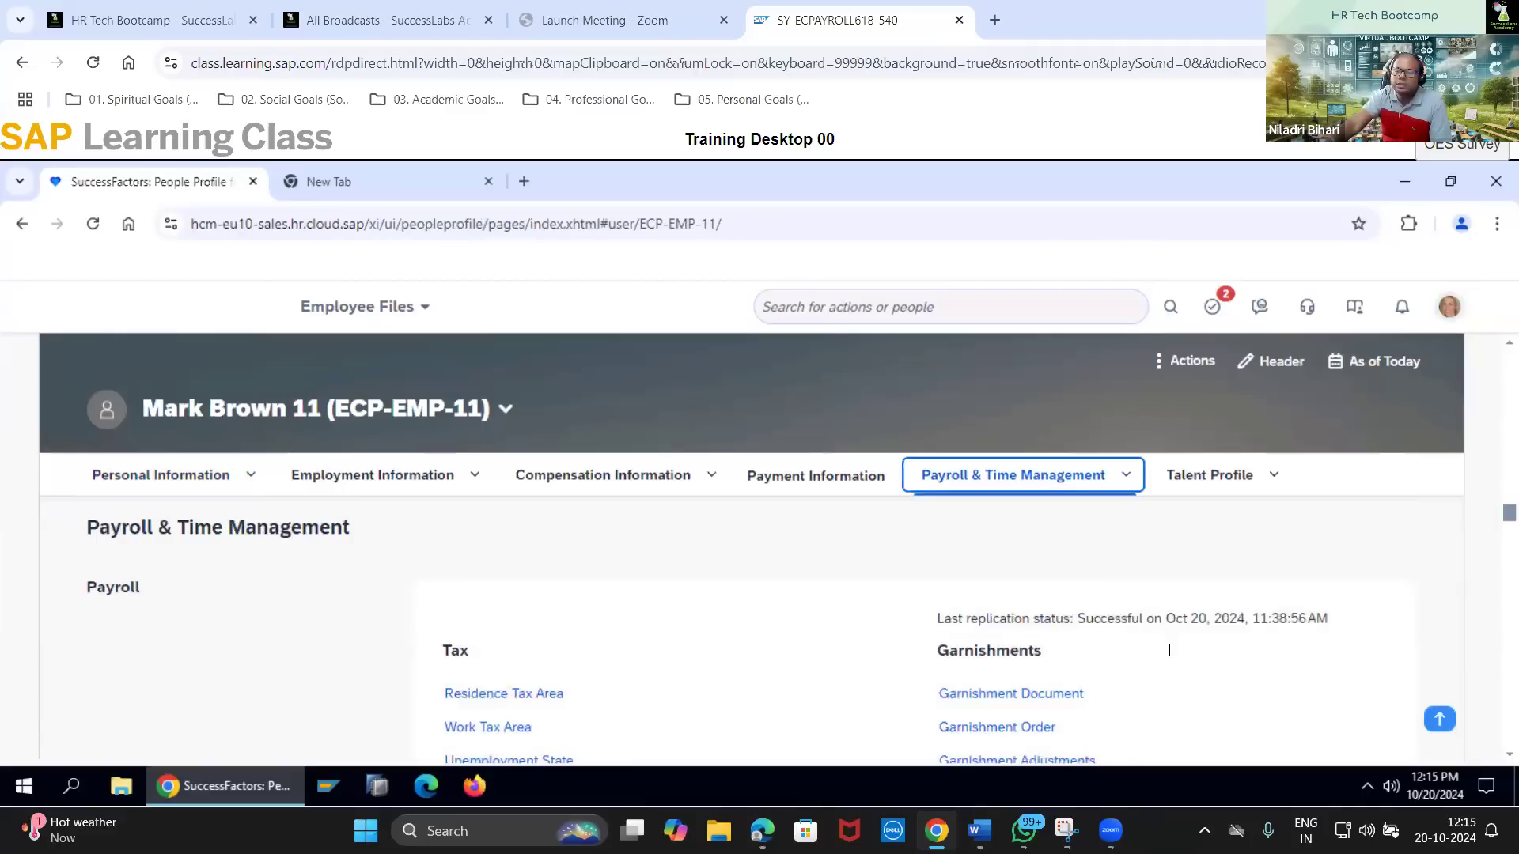
{"action": "scroll", "coordinate": [1169, 651], "scroll_direction": "down", "scroll_amount": 3}
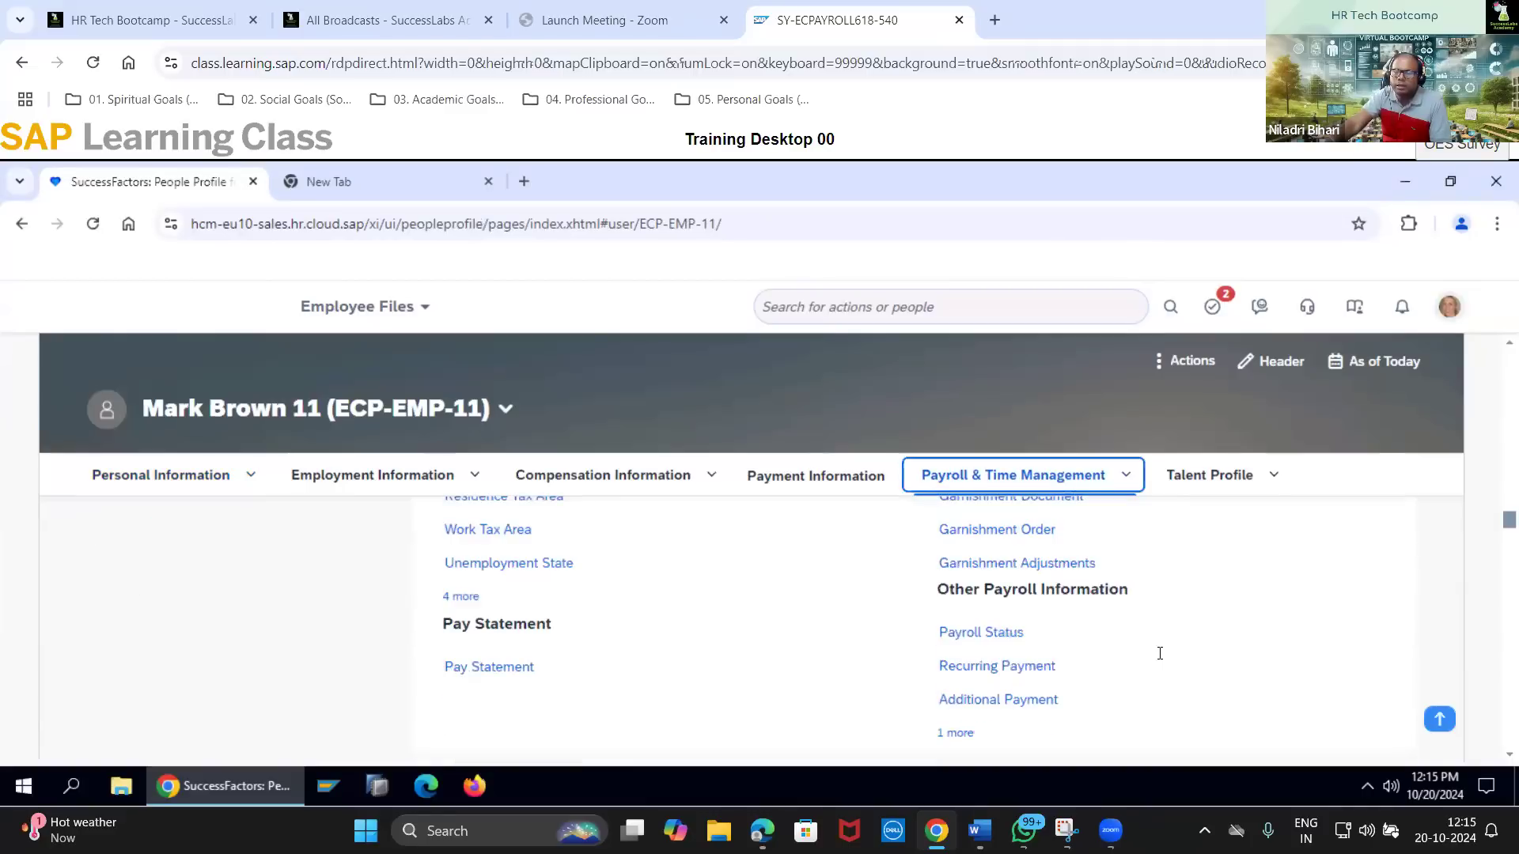
{"action": "scroll", "coordinate": [1027, 691], "scroll_direction": "up", "scroll_amount": 3}
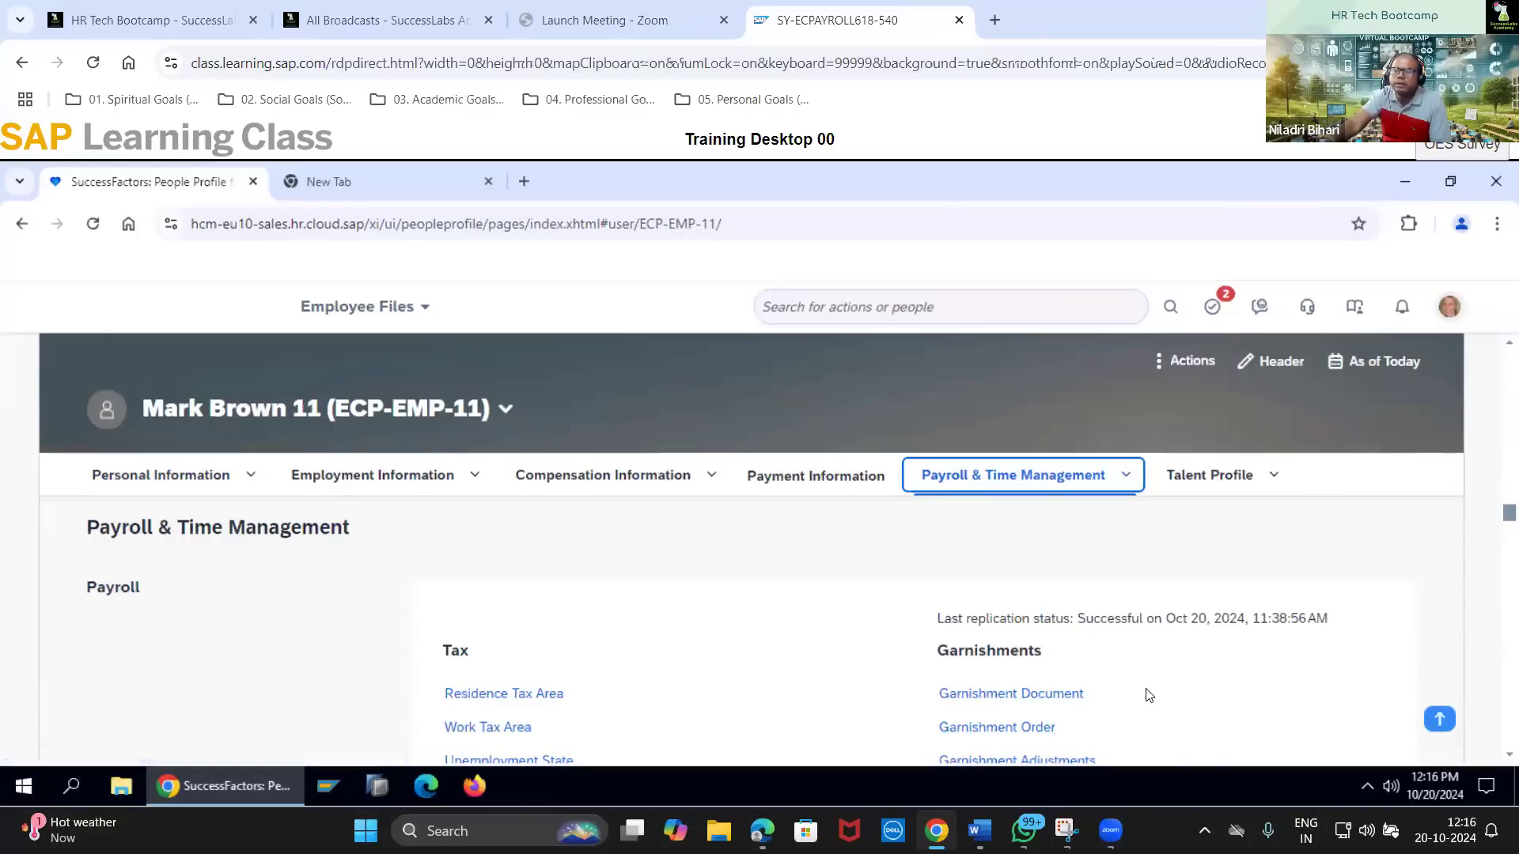
{"action": "scroll", "coordinate": [1148, 695], "scroll_direction": "down", "scroll_amount": 3}
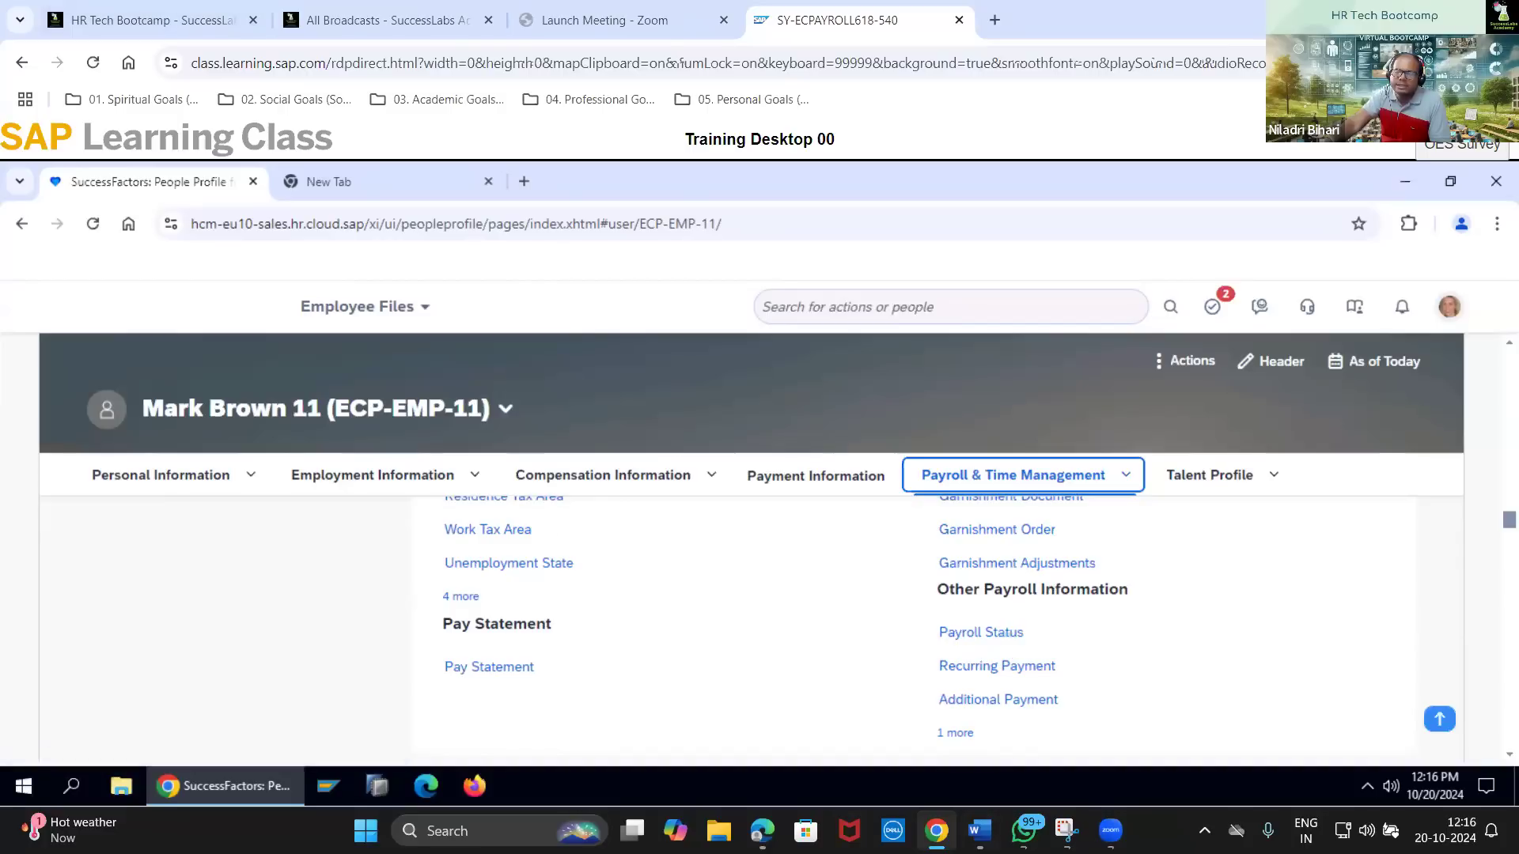
Switch to the HR812 guide, review the garnishment order and document instructions back to the Unit 2 Solution 3 title, and return to the profile
{"action": "left_click", "coordinate": [758, 650]}
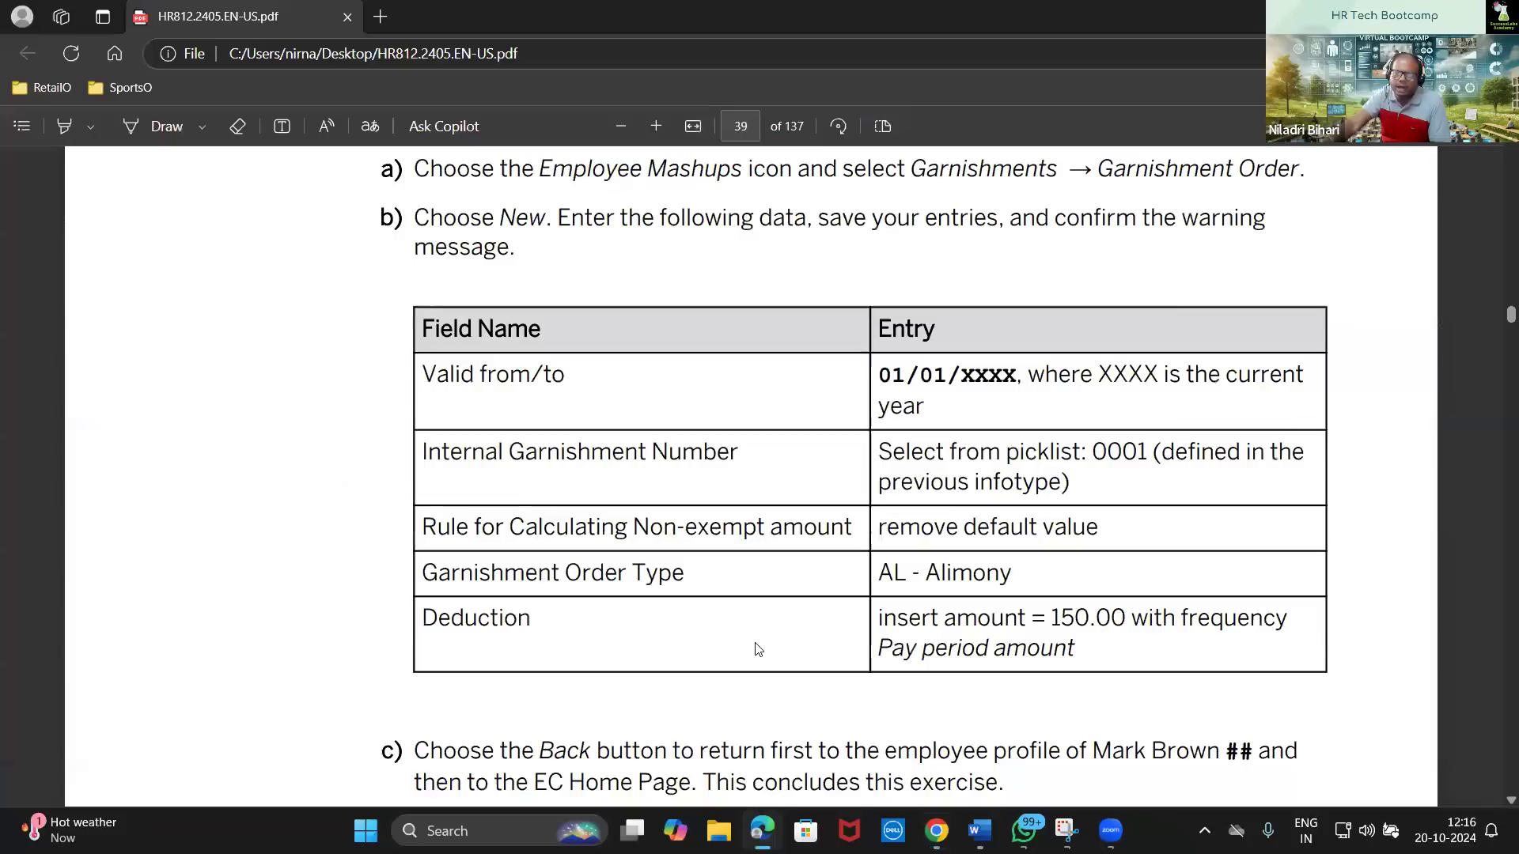
{"action": "scroll", "coordinate": [756, 644], "scroll_direction": "down", "scroll_amount": 5}
{"action": "scroll", "coordinate": [751, 635], "scroll_direction": "up", "scroll_amount": 15}
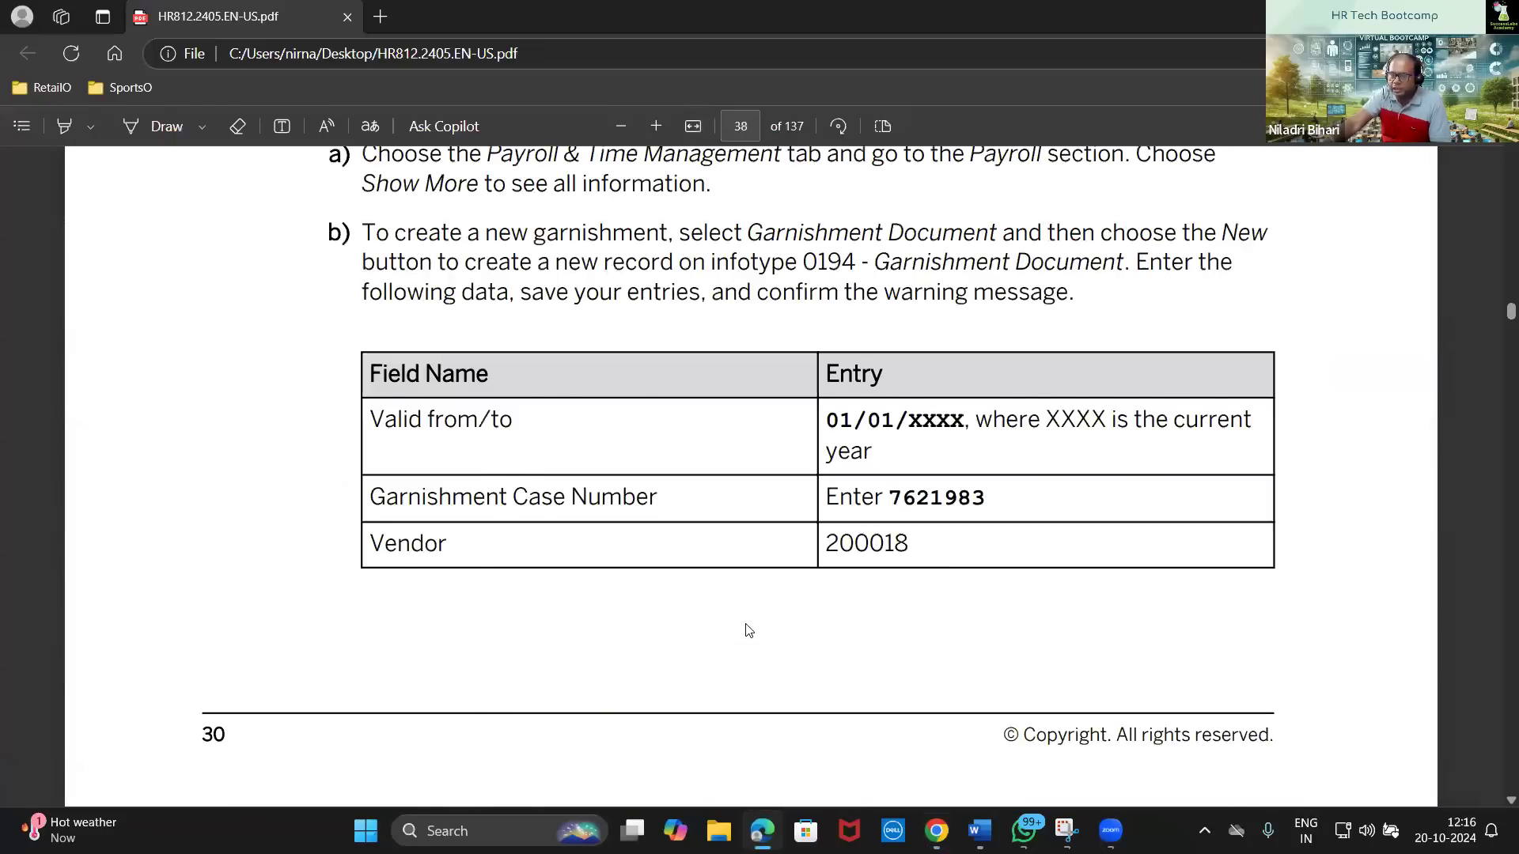
{"action": "scroll", "coordinate": [746, 631], "scroll_direction": "up", "scroll_amount": 10}
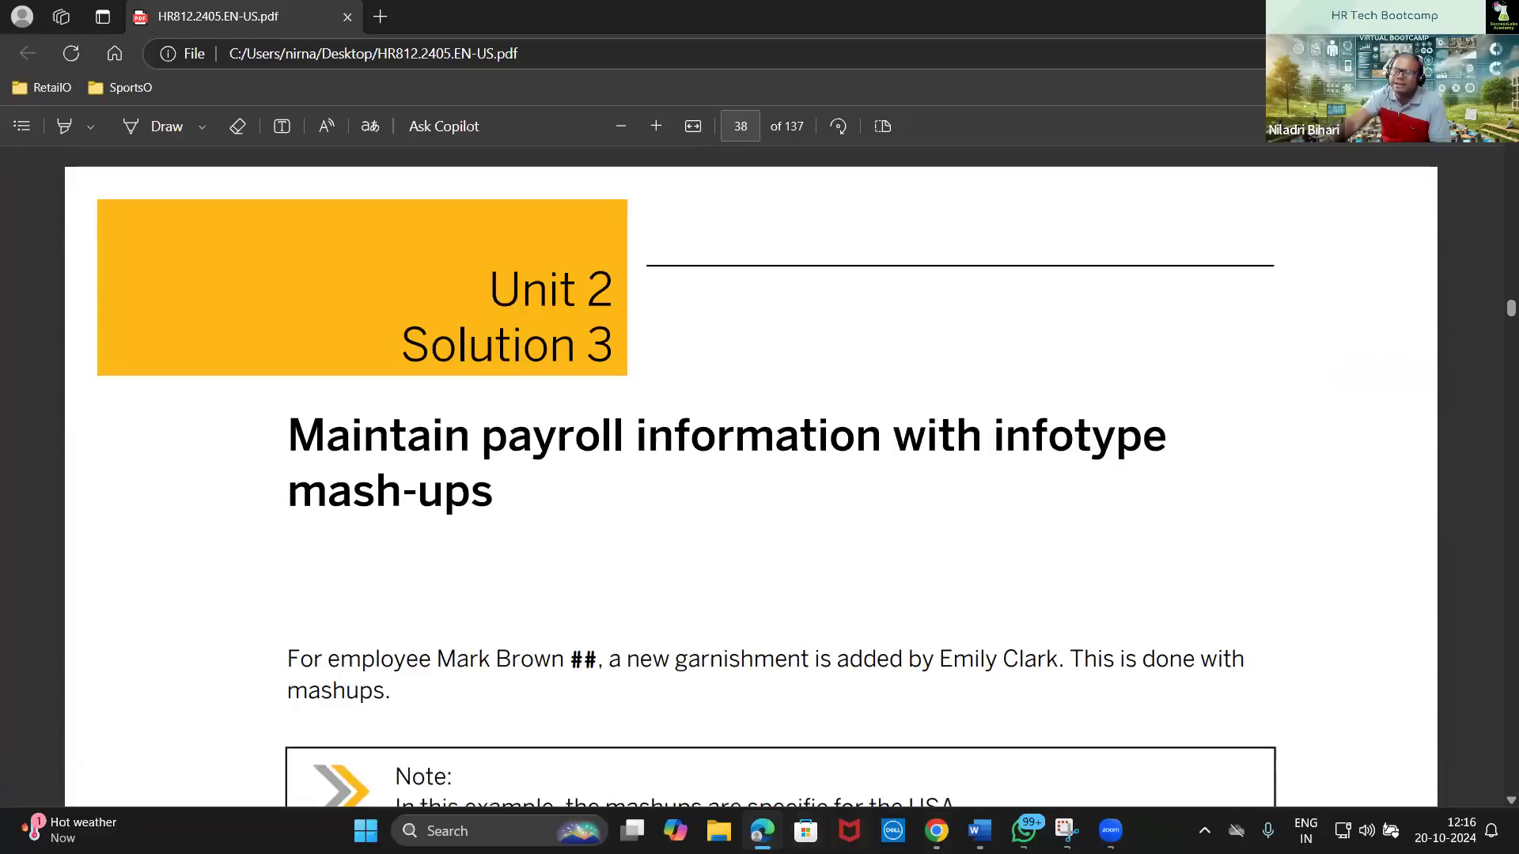
{"action": "left_click", "coordinate": [937, 830]}
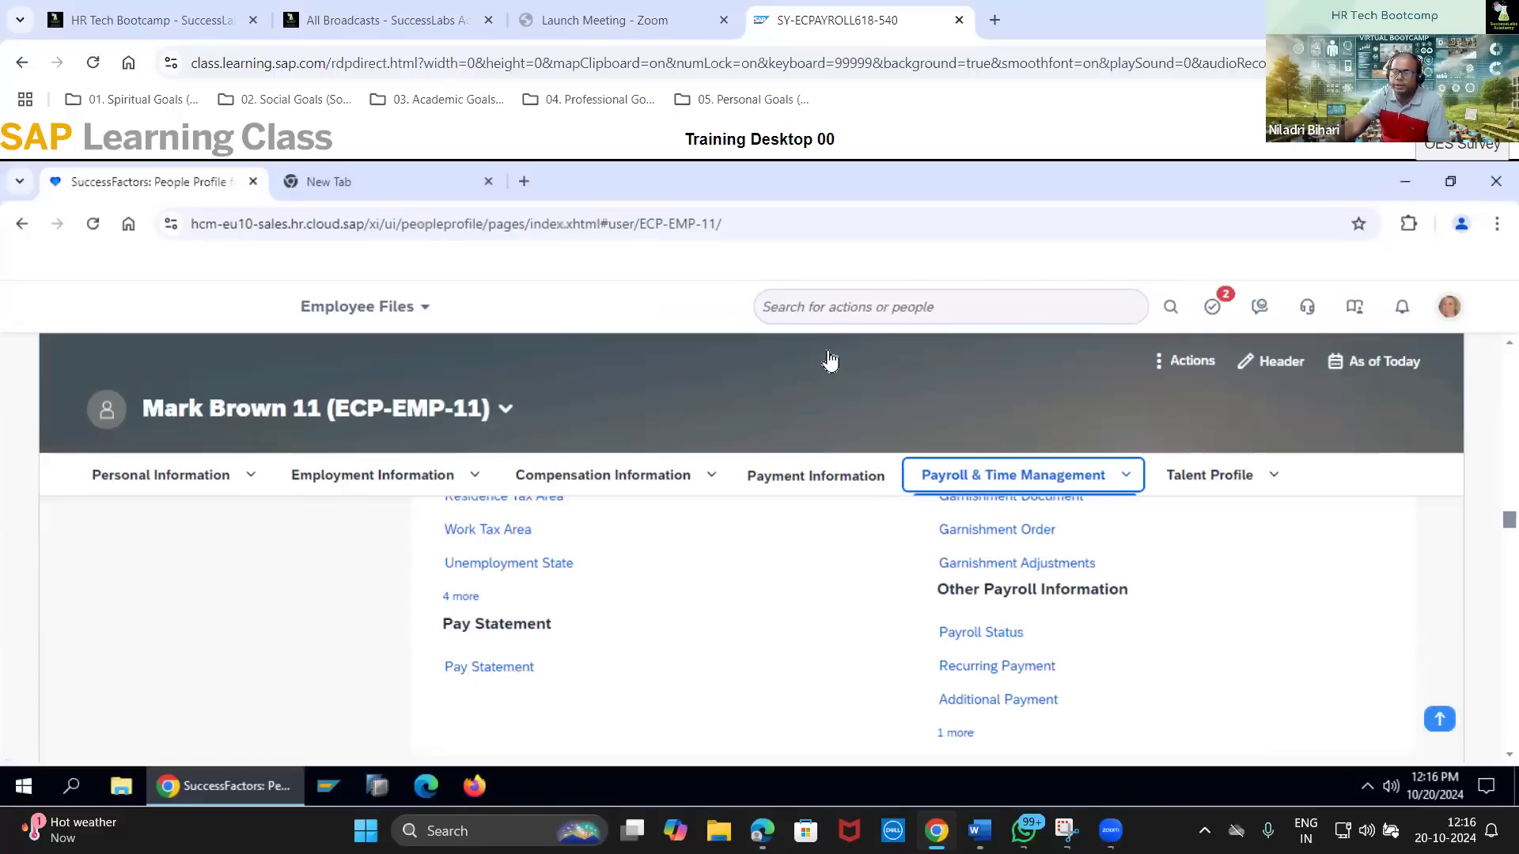
Reopen the HR812 guide and read on from Unit 2 Solution 3 through the garnishment instructions to the Lesson Summary
{"action": "mouse_move", "coordinate": [762, 831]}
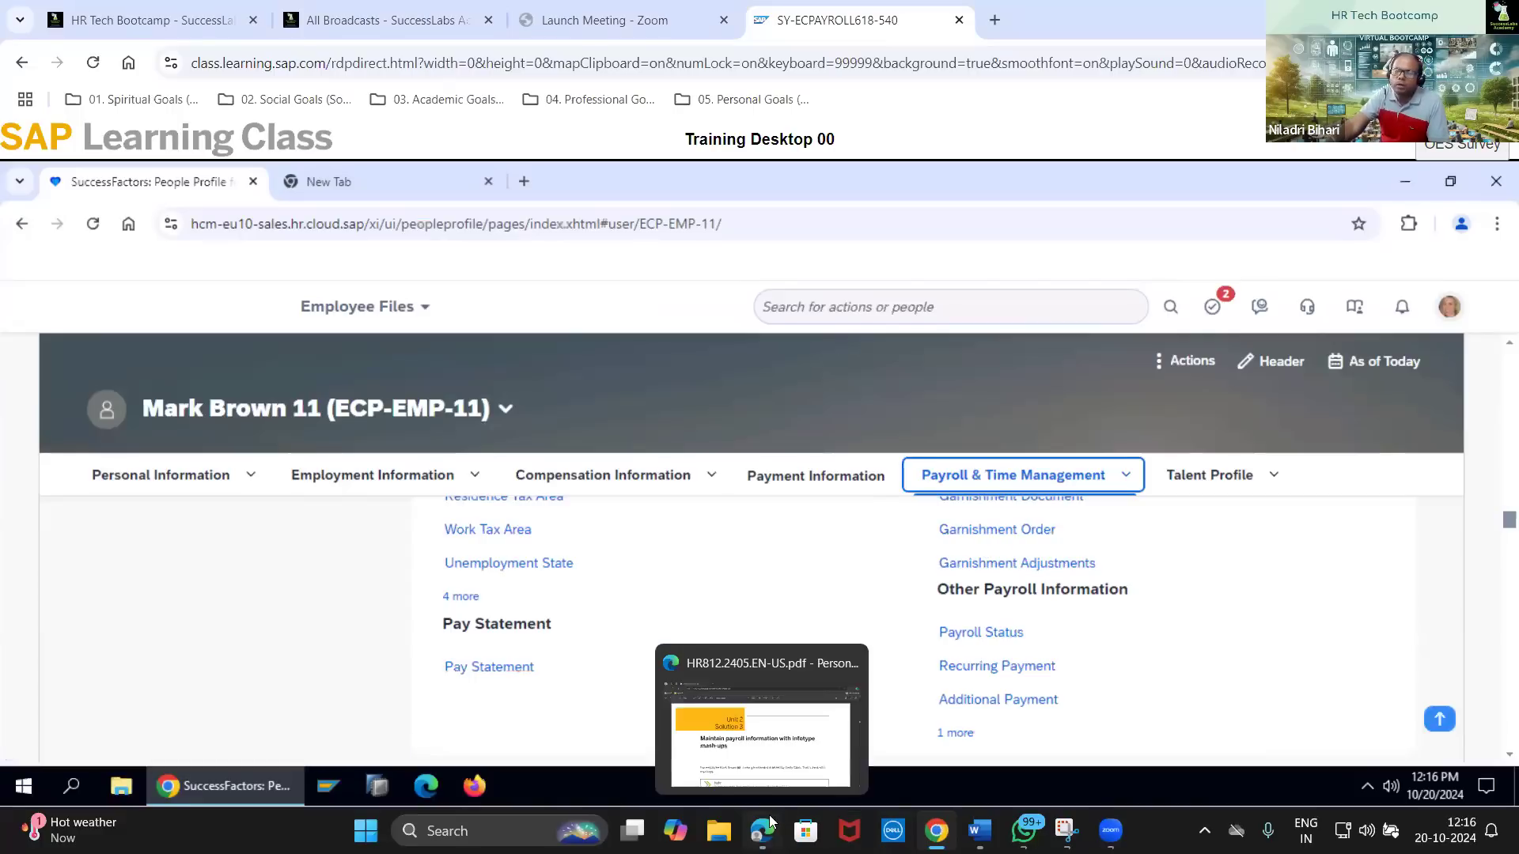
{"action": "mouse_move", "coordinate": [936, 831]}
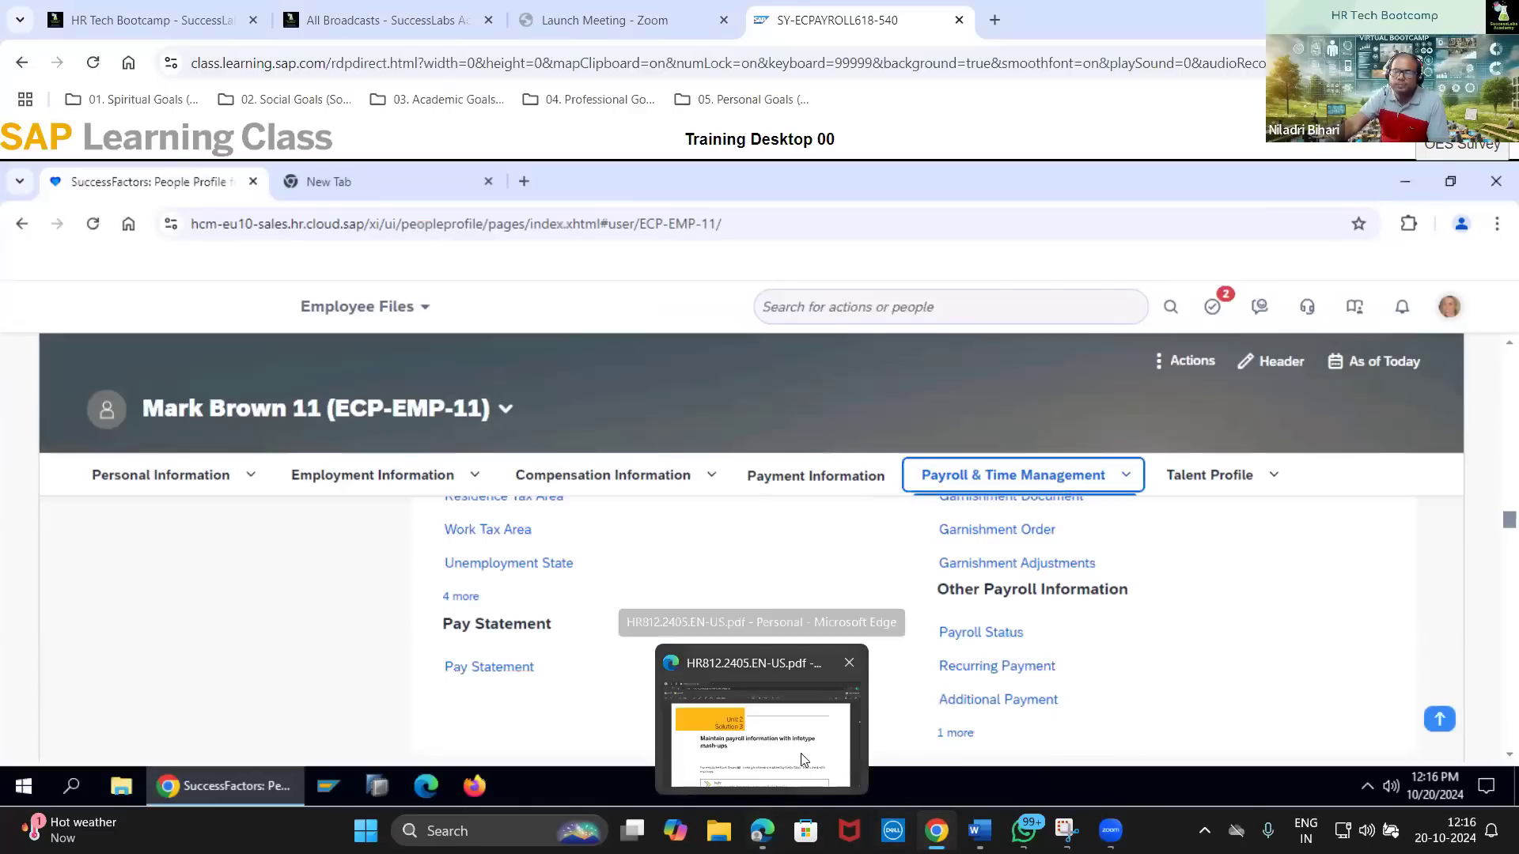
{"action": "left_click", "coordinate": [771, 758]}
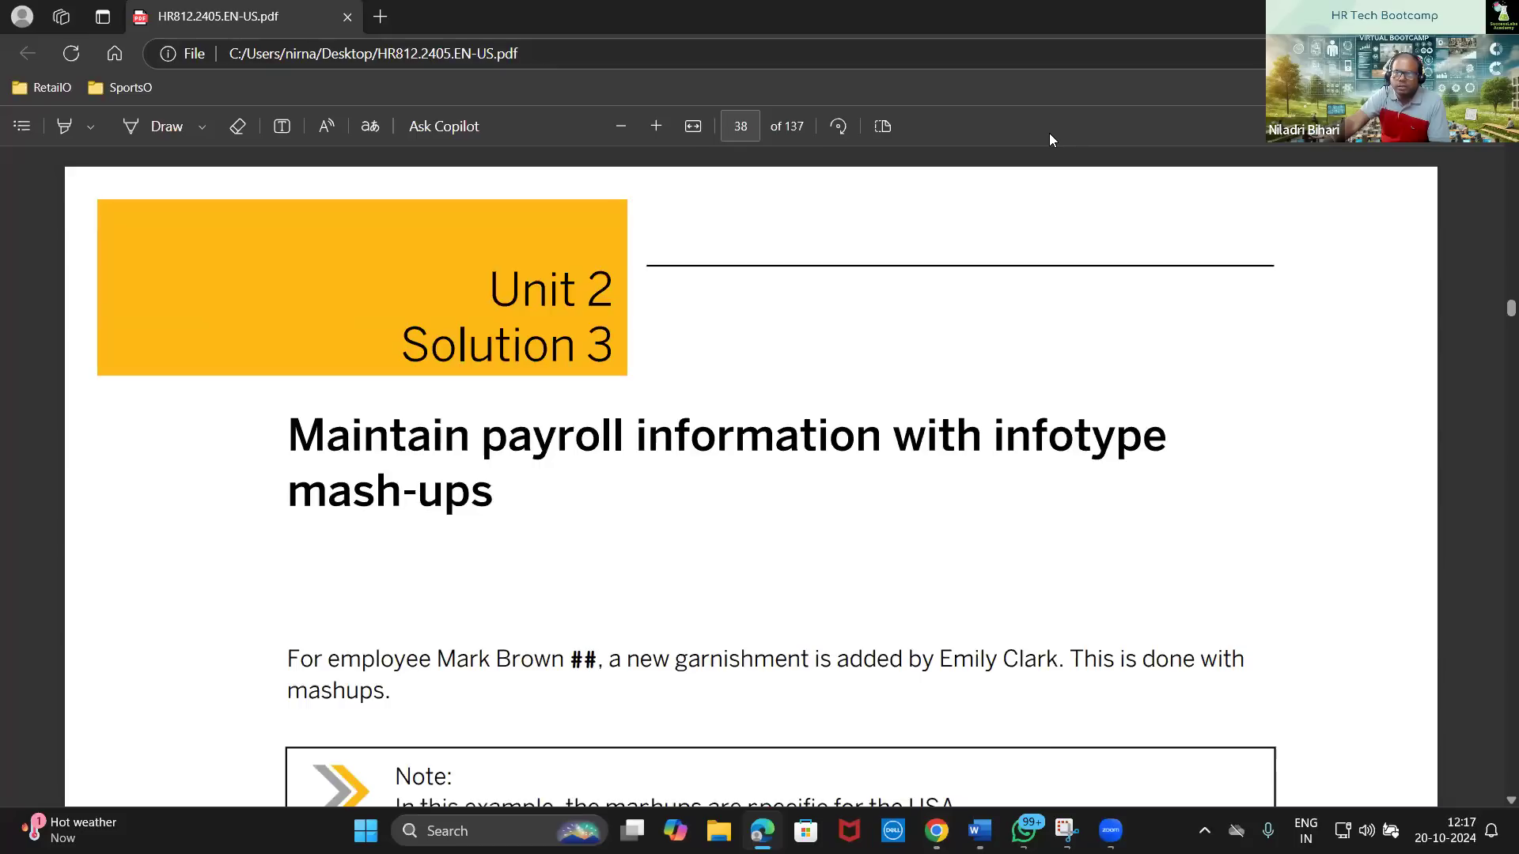
{"action": "scroll", "coordinate": [993, 471], "scroll_direction": "down", "scroll_amount": 15}
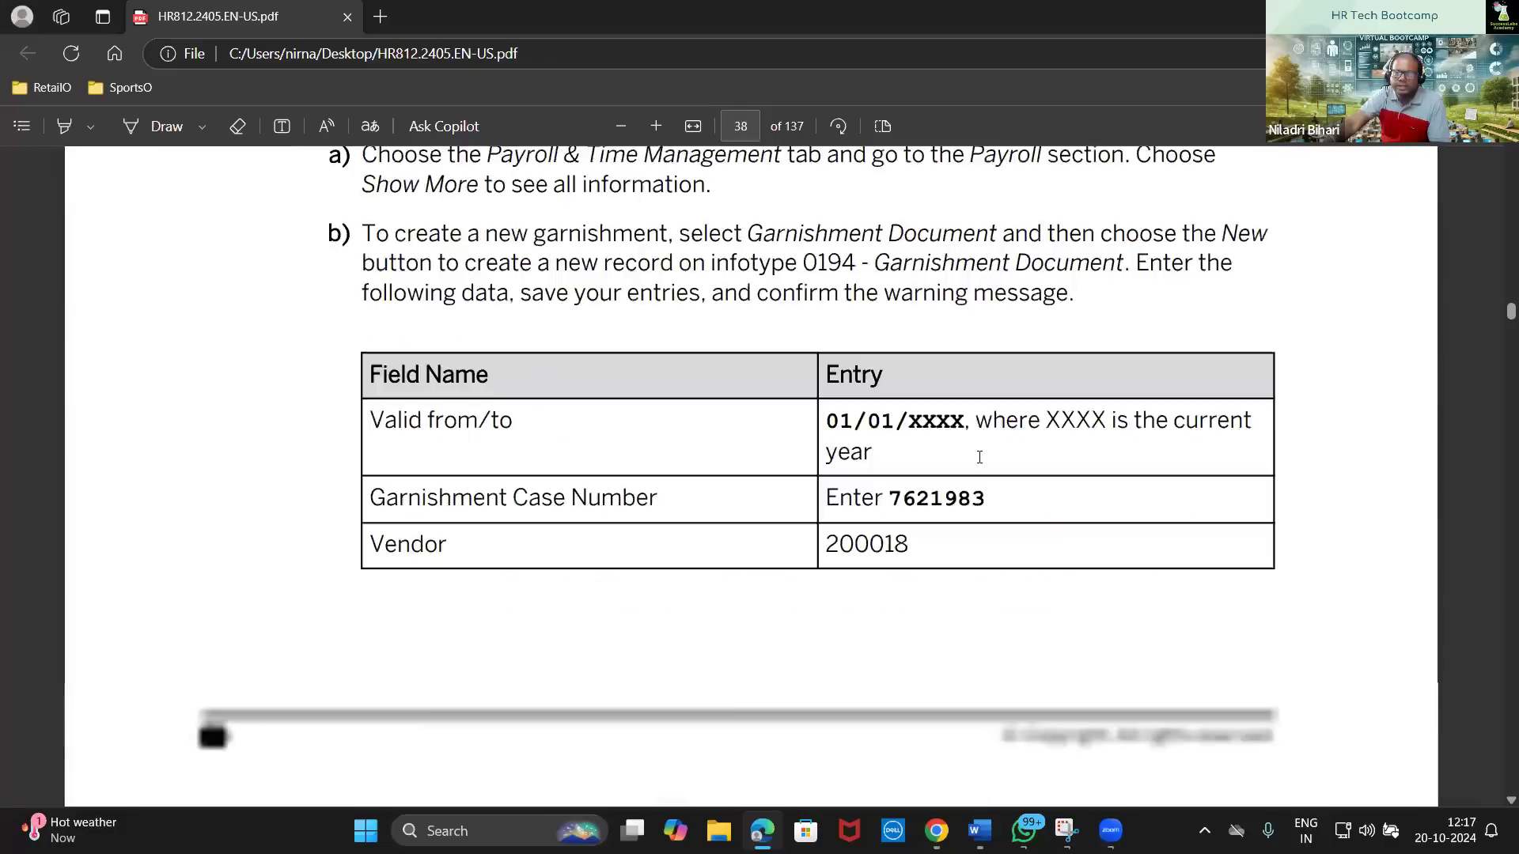
{"action": "scroll", "coordinate": [950, 479], "scroll_direction": "down", "scroll_amount": 20}
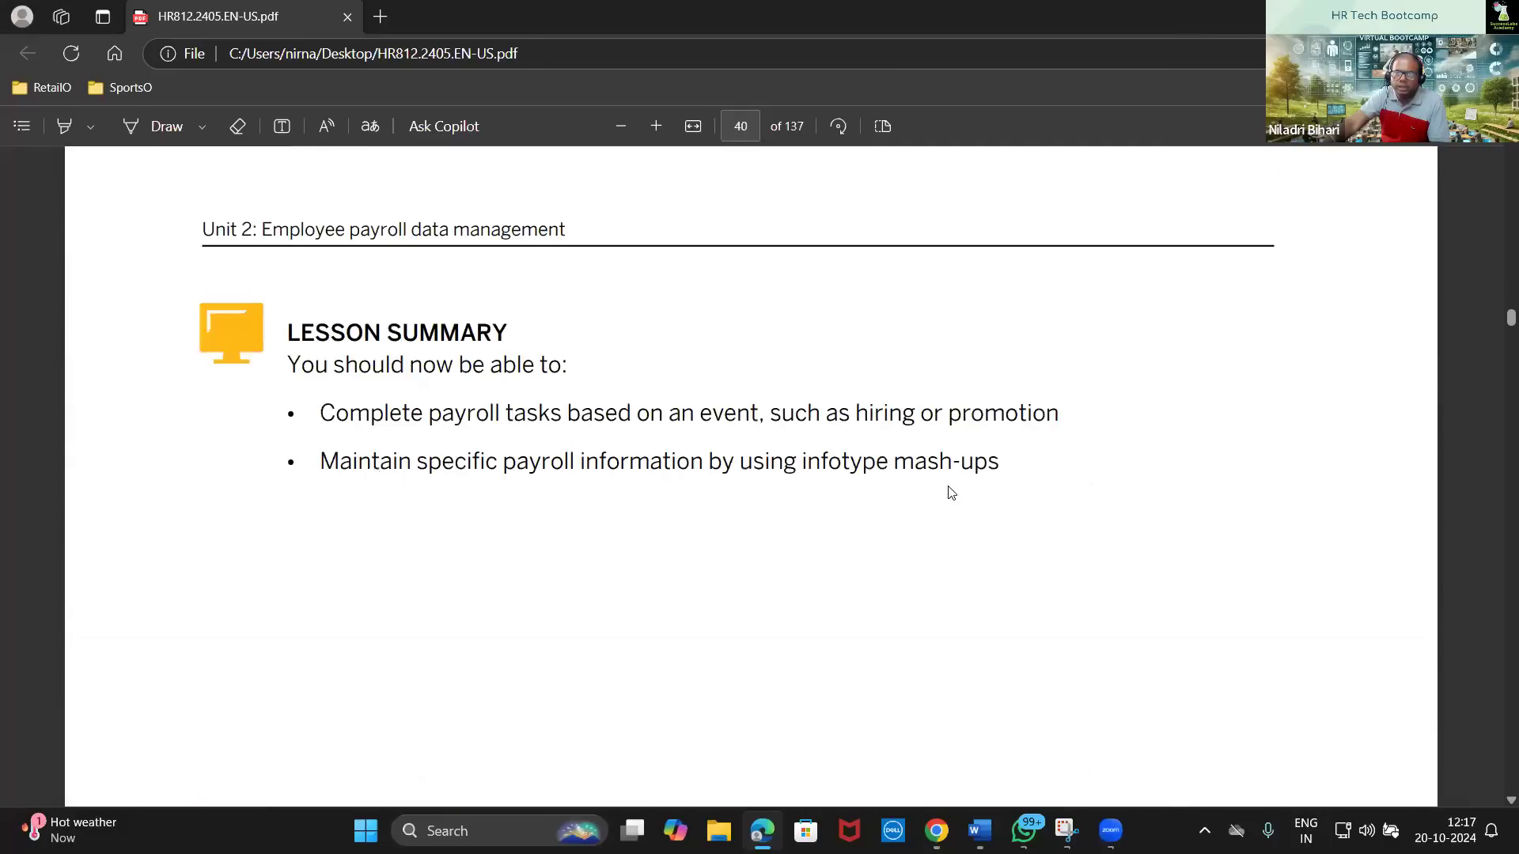